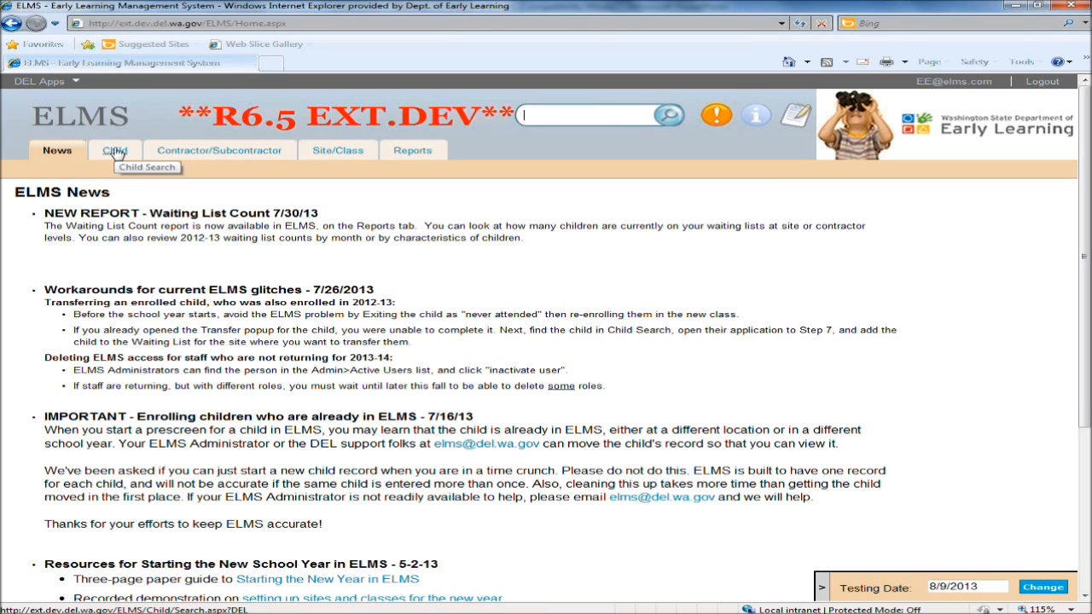
Run a Child Search without any filters for the 2013-2014 school year.
click(116, 152)
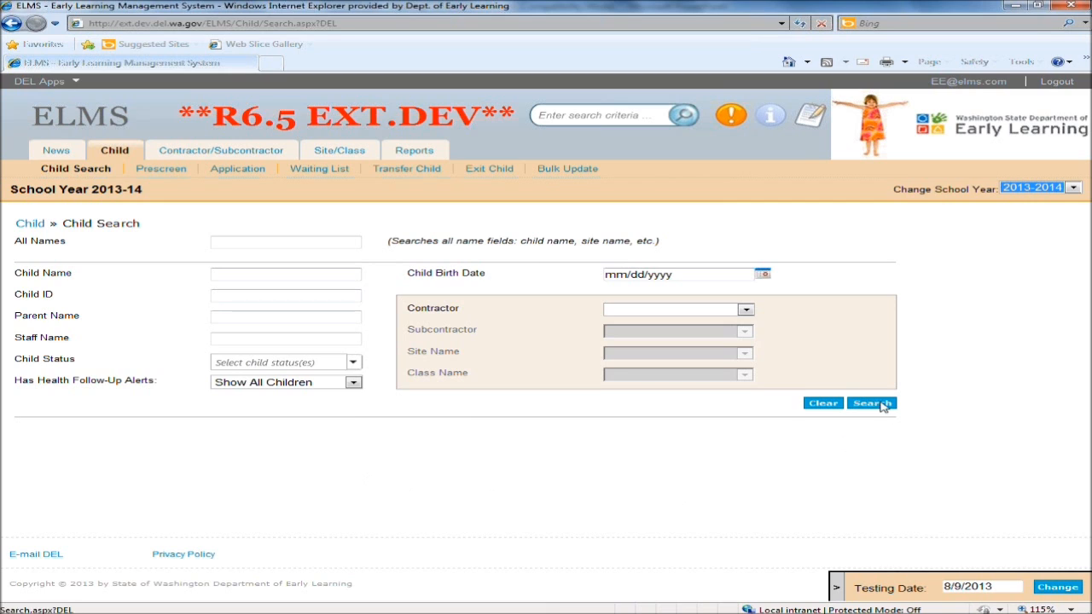
click(835, 593)
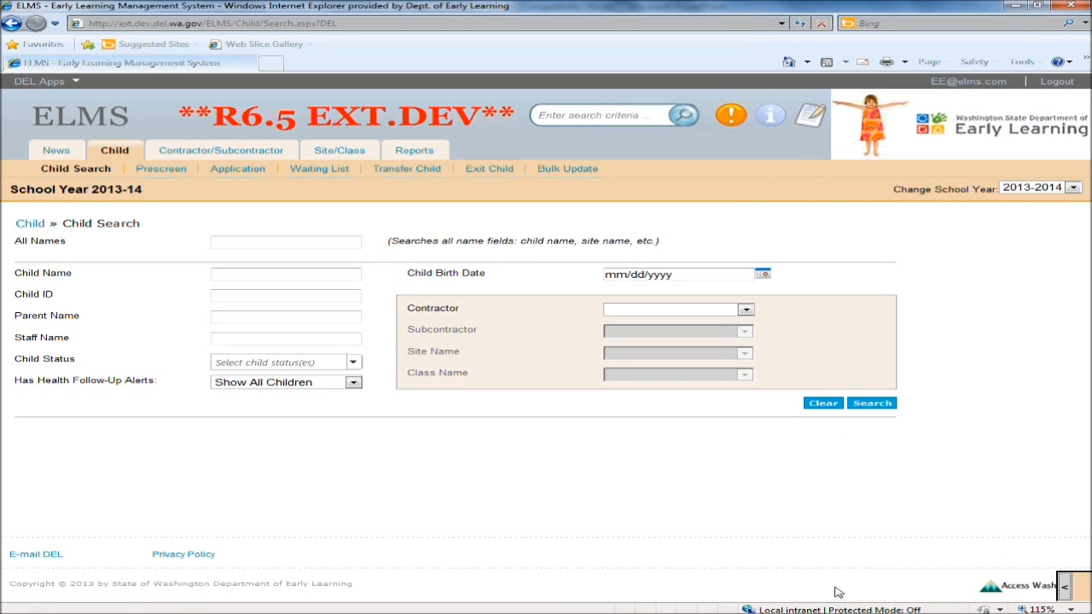
click(877, 406)
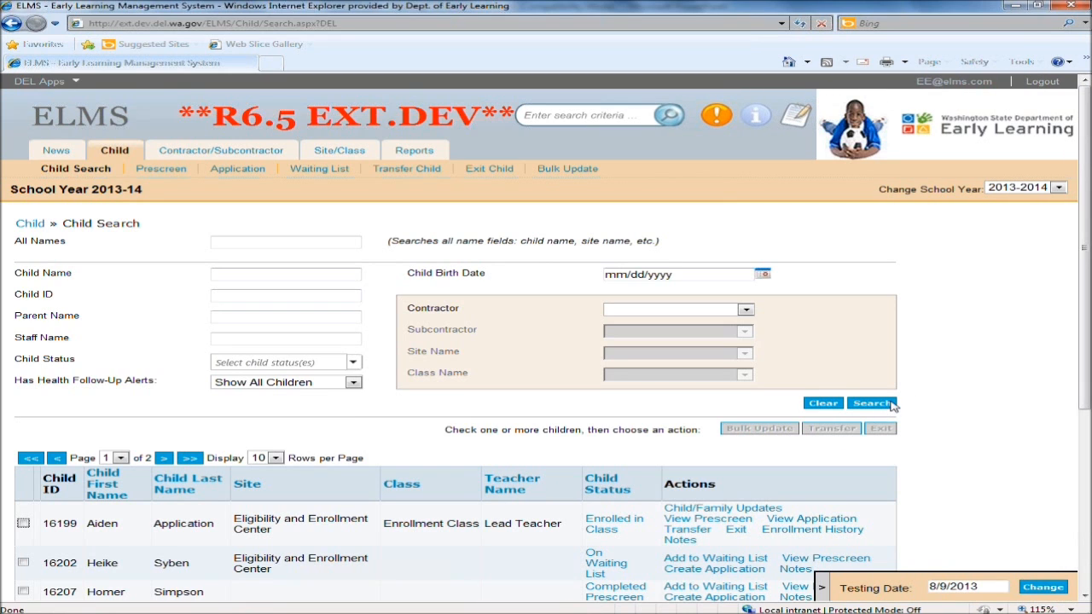
scroll(950, 448, down, 2)
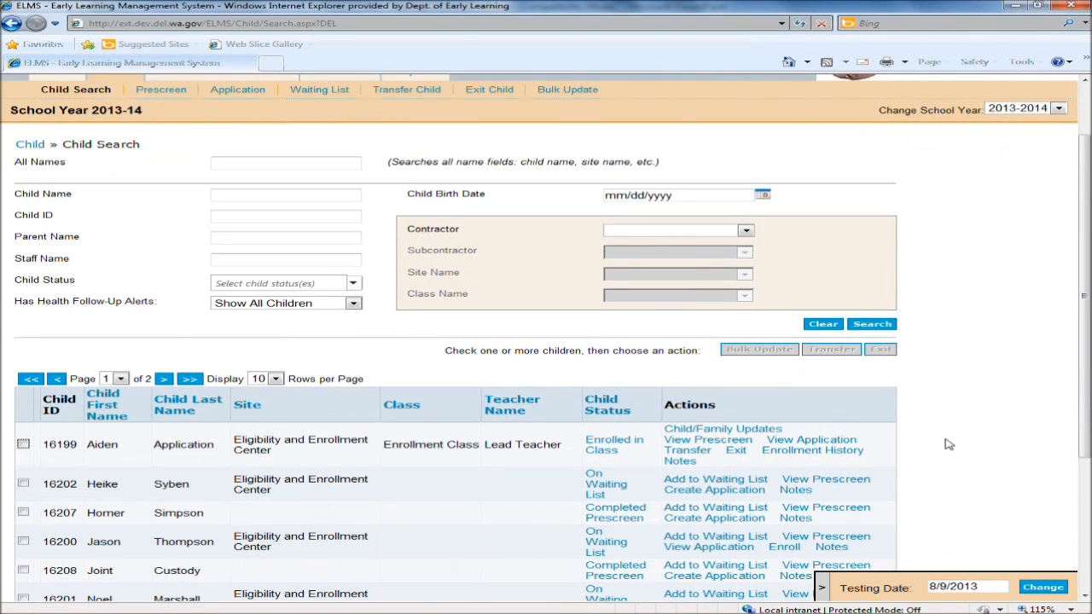
Open the completed prescreen of the third listed child and locate its waiting list section.
drag(90, 513, 201, 513)
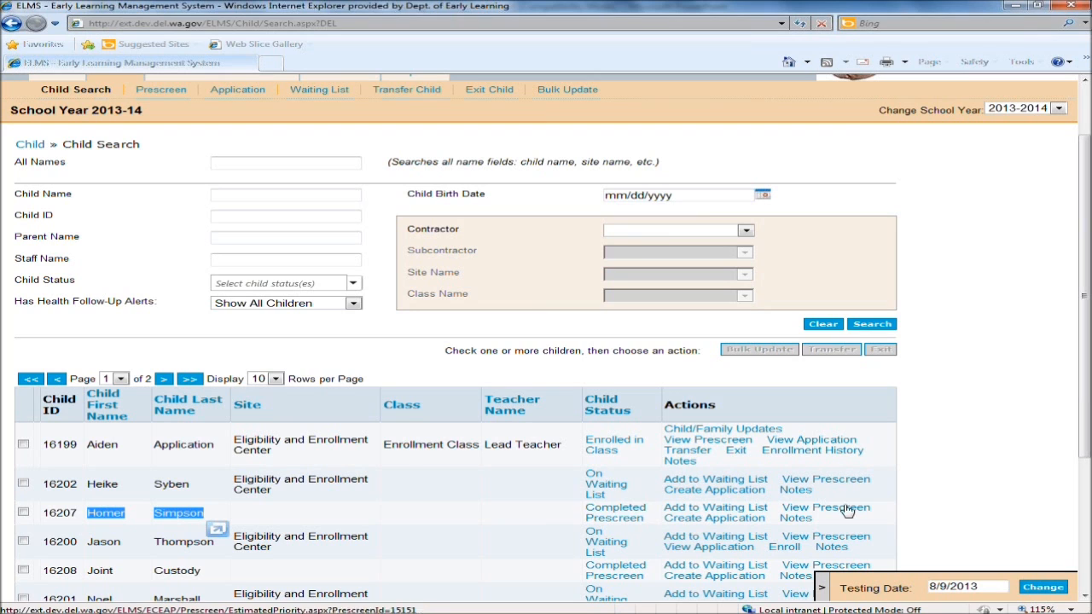
click(794, 511)
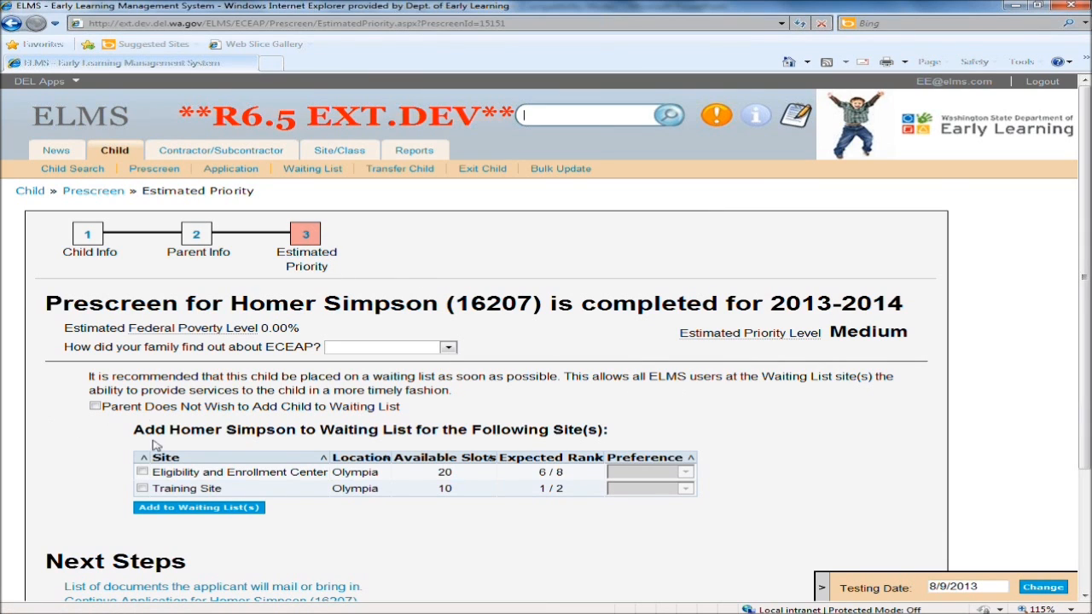
drag(134, 429, 627, 427)
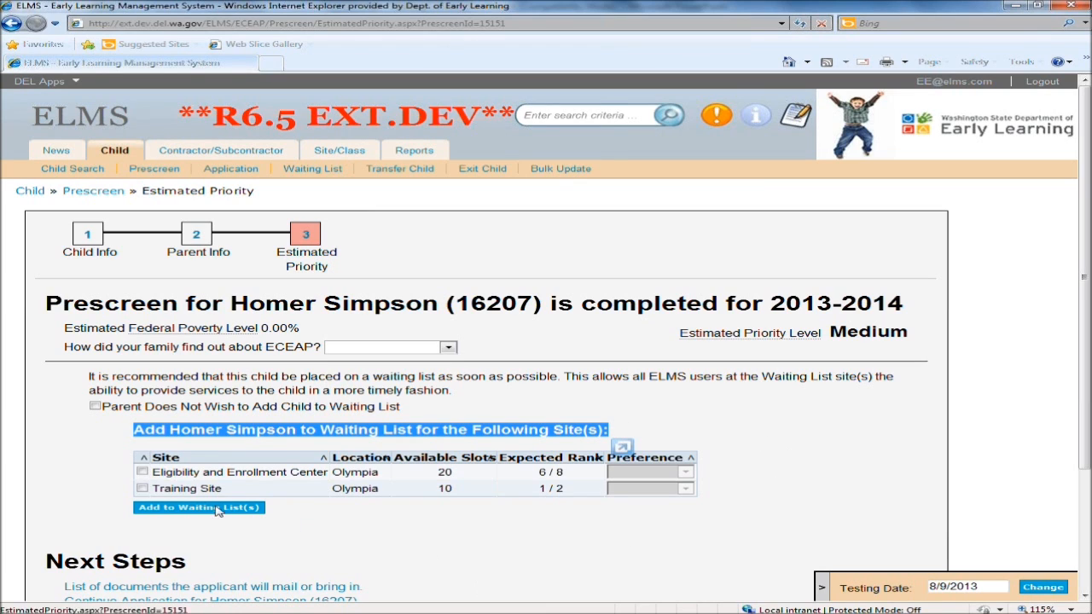
Add the child to the waiting lists of Eligibility and Enrollment Center and Training Site, leaving both preferences blank.
click(141, 472)
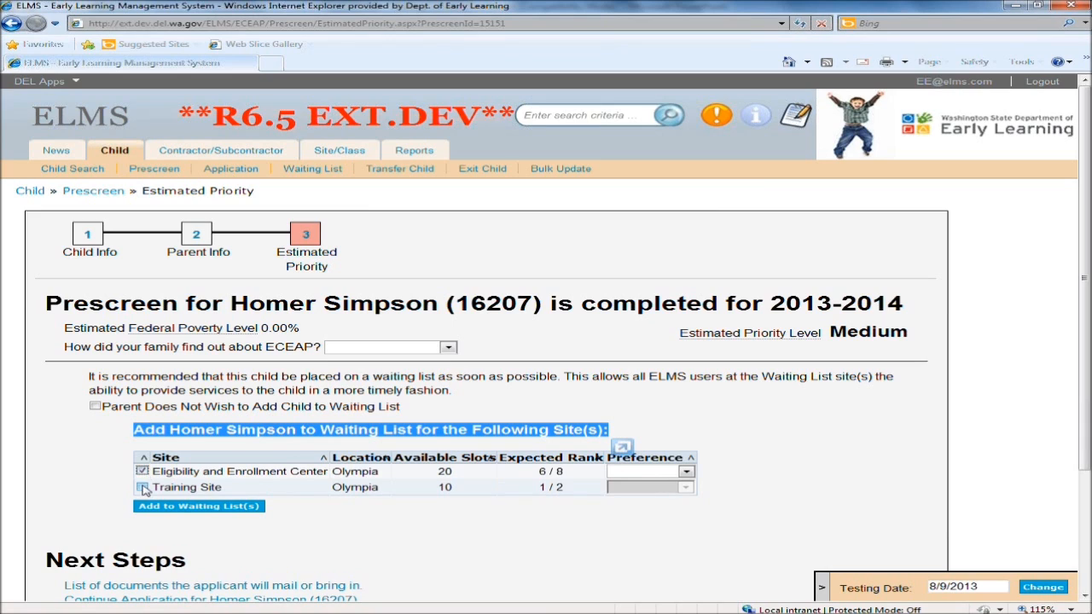
click(142, 487)
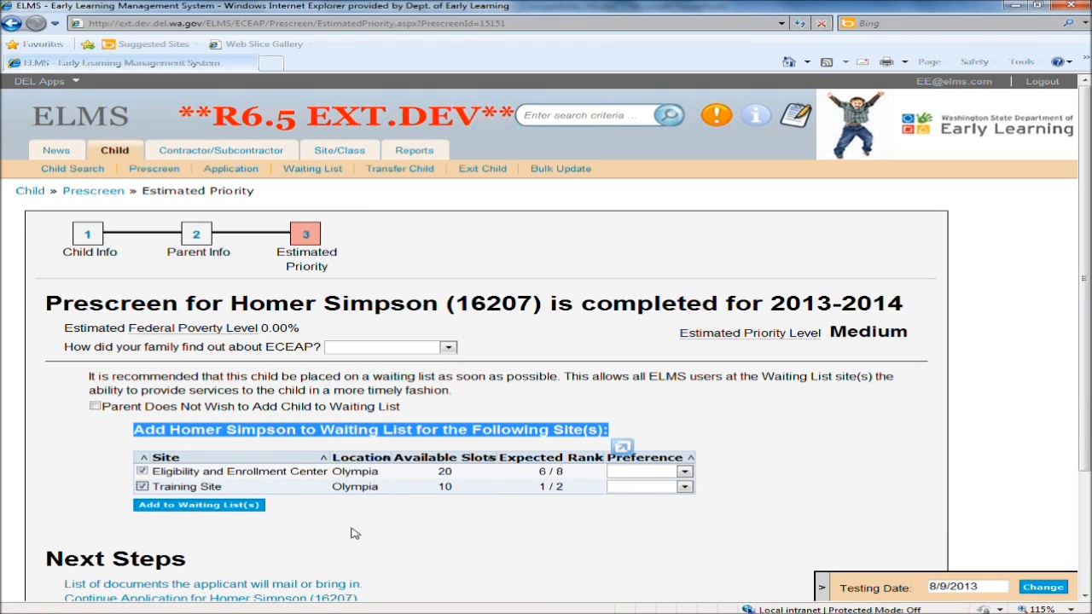
click(685, 472)
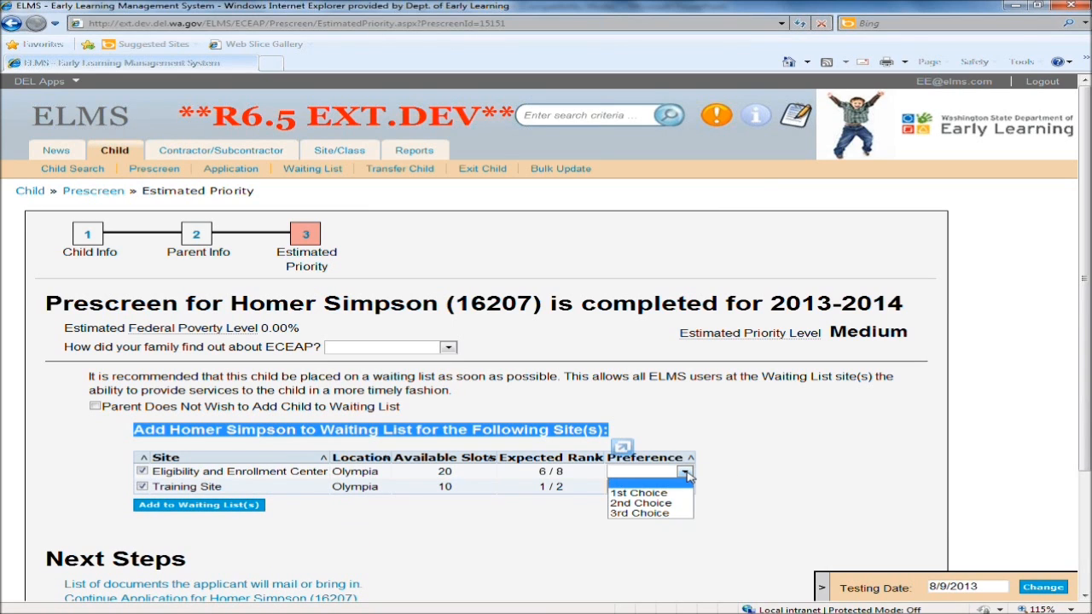
click(791, 460)
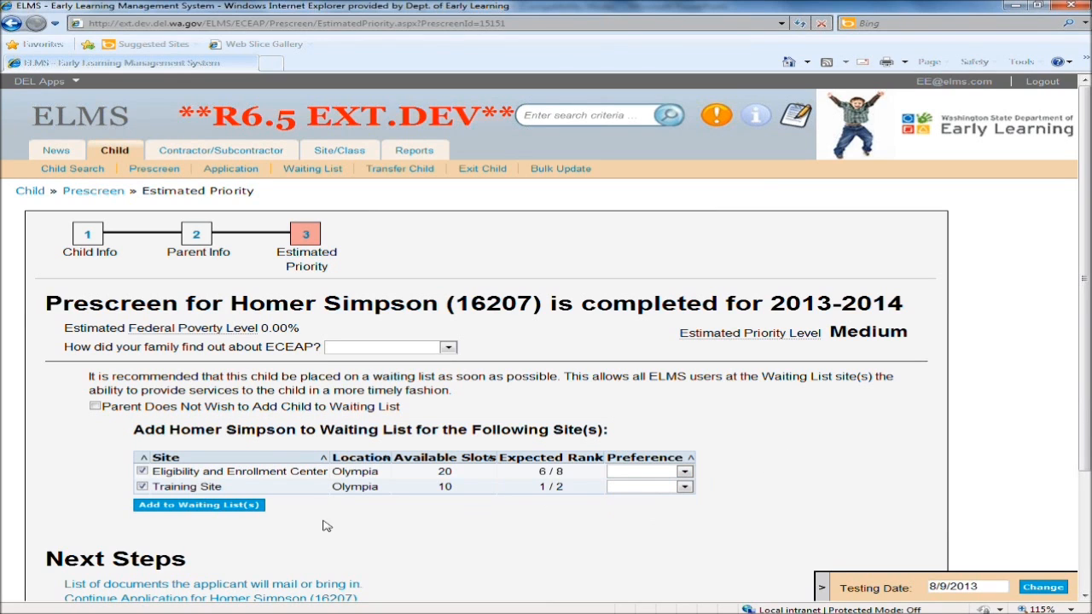
click(164, 506)
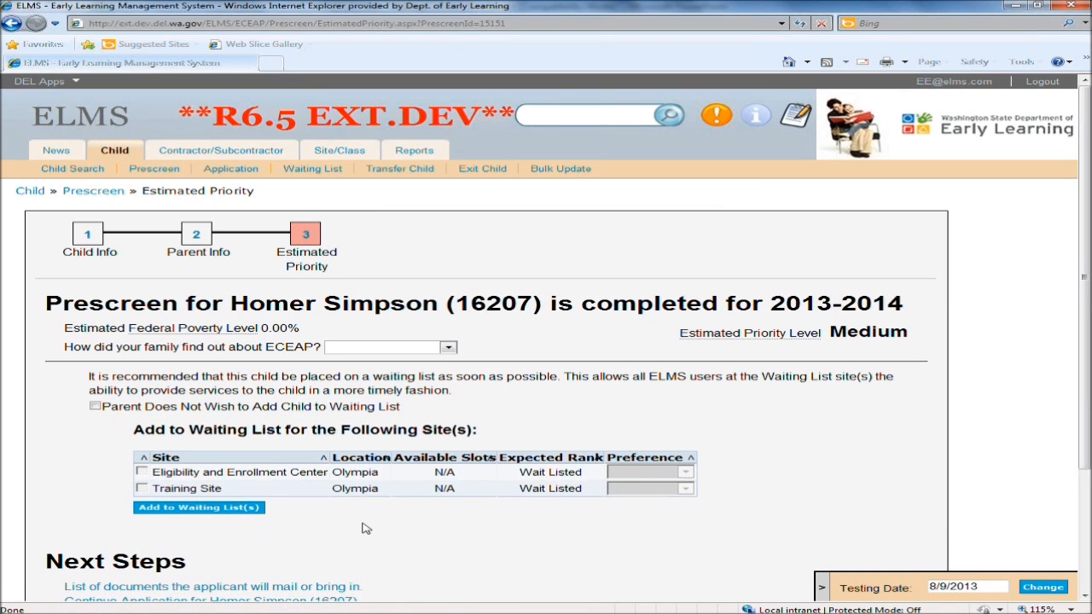
Save and close the prescreen, and rerun the Child Search without filters.
scroll(570, 528, down, 2)
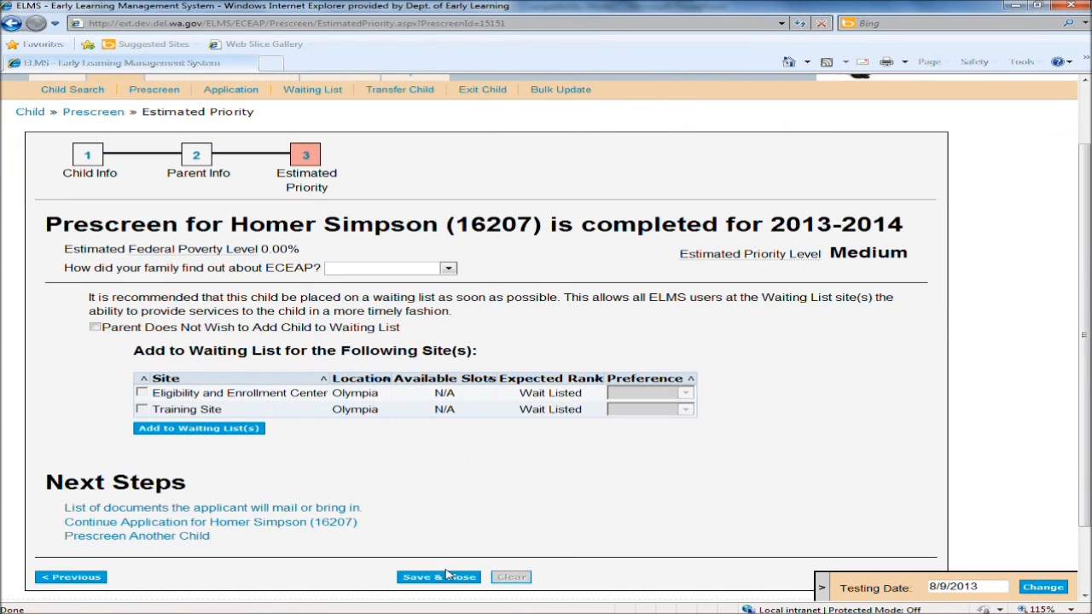
click(441, 579)
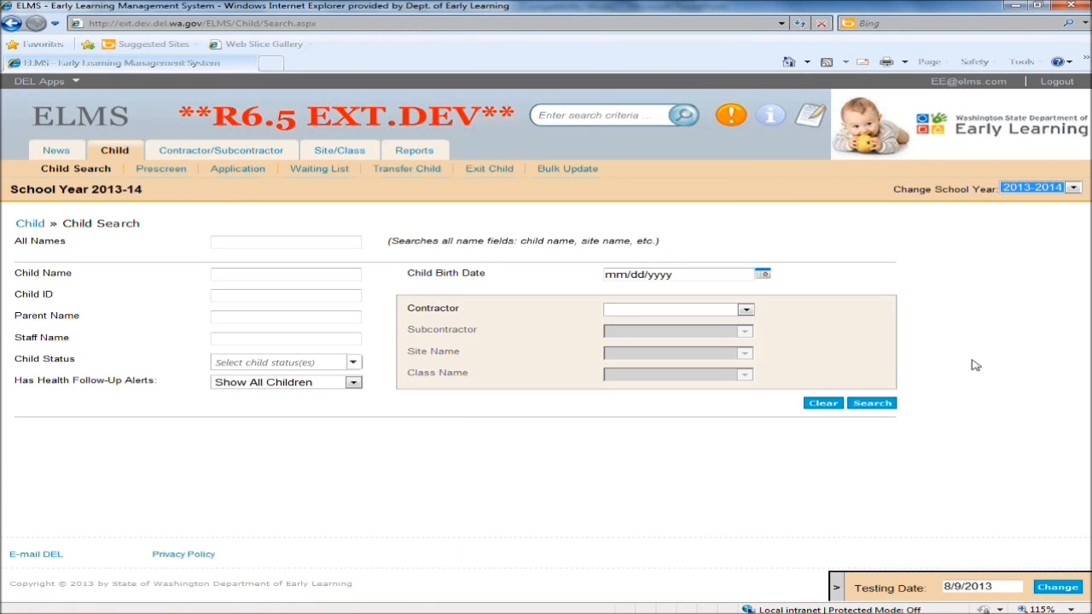
click(874, 407)
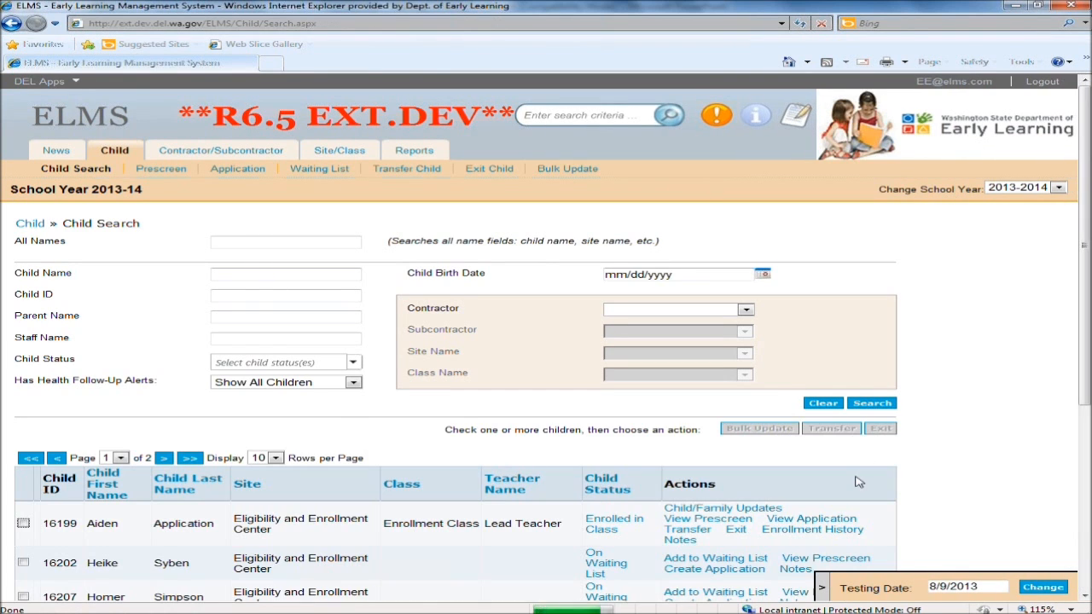
Open the application of the child with Completed Application status and bring up its waiting list form.
scroll(992, 456, down, 4)
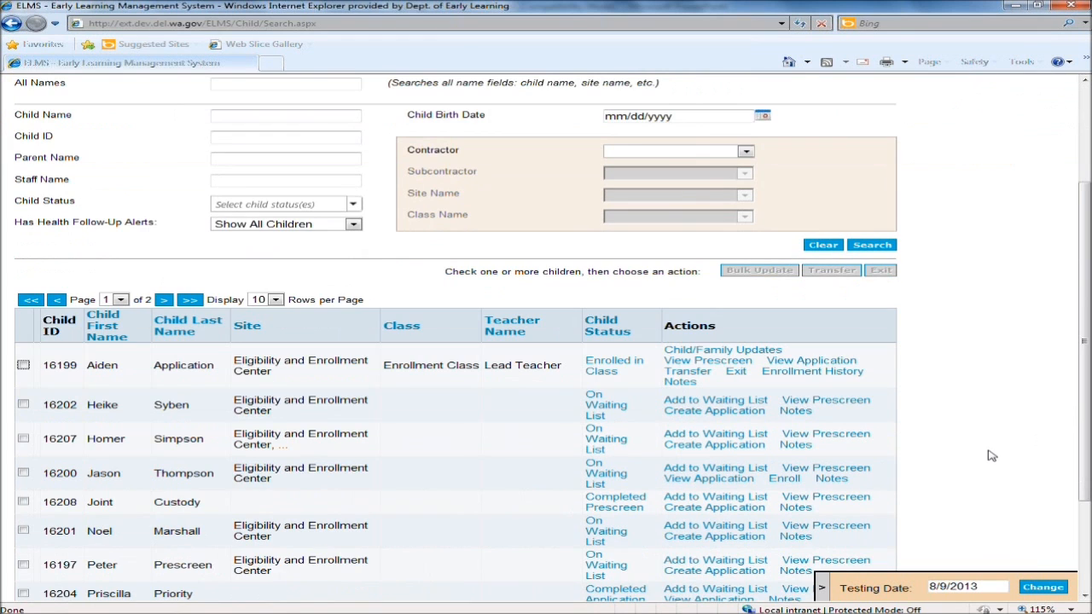
scroll(991, 456, down, 2)
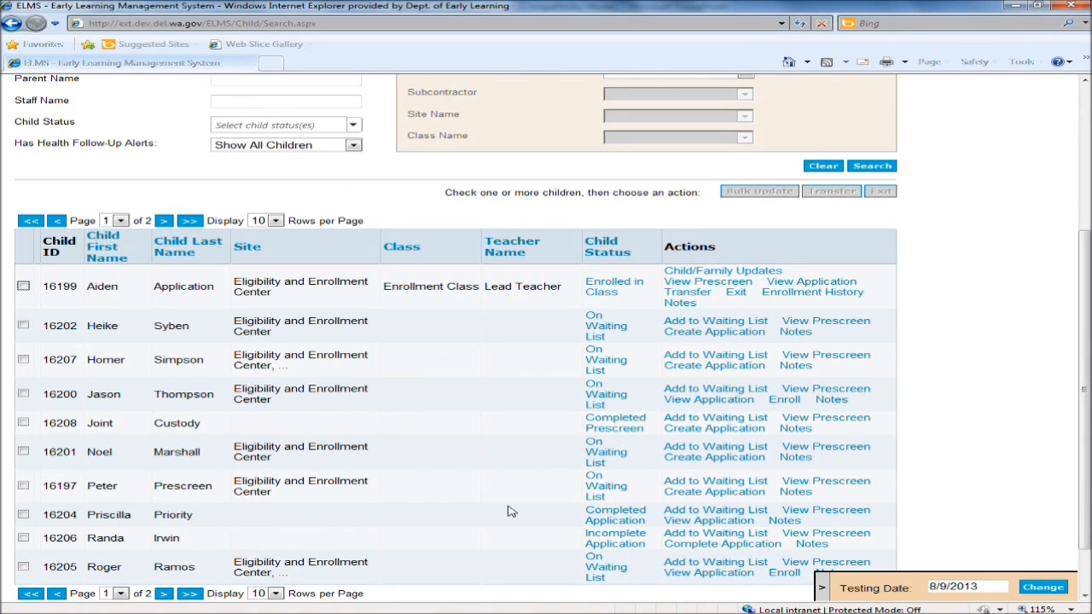
drag(86, 517, 208, 519)
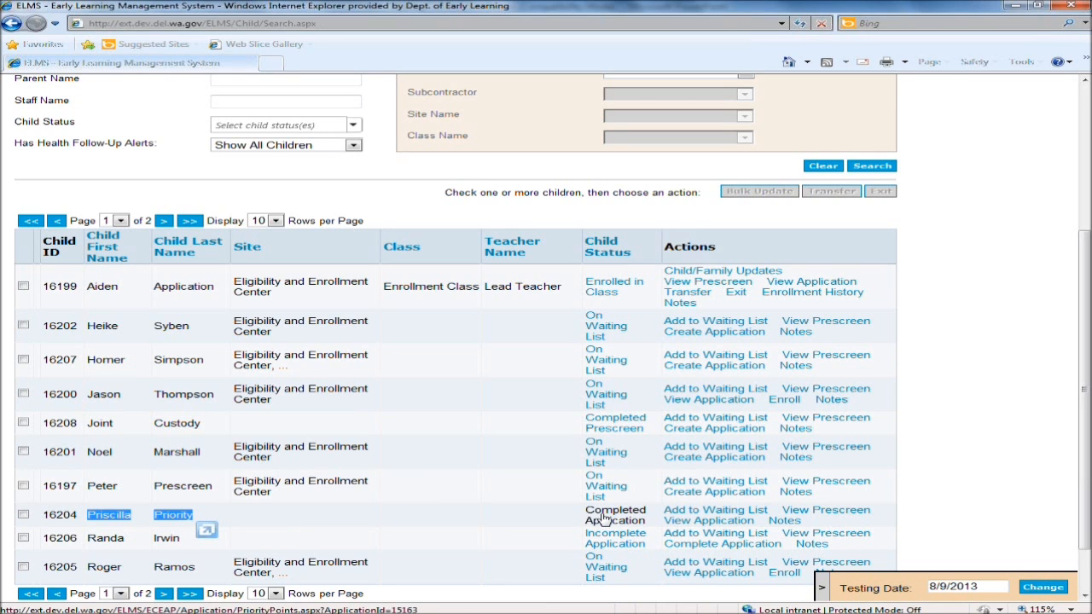
click(603, 517)
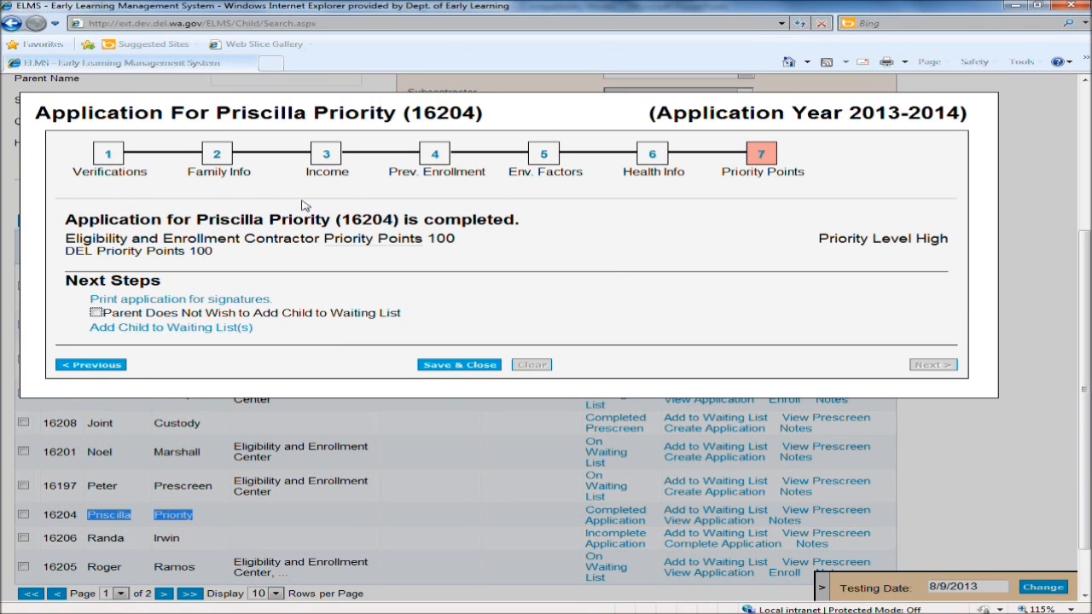
click(128, 329)
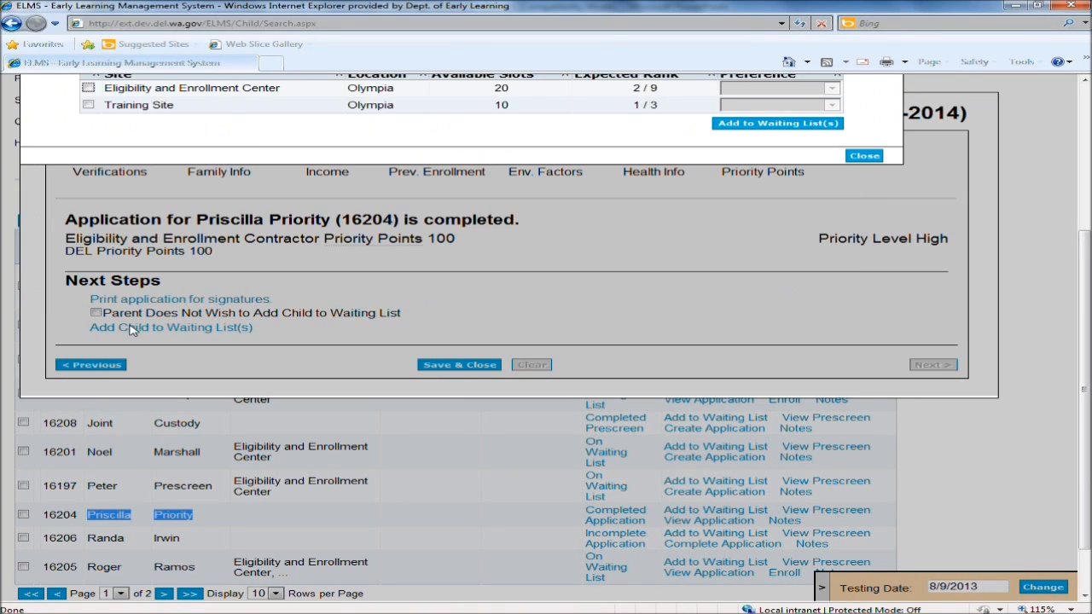
scroll(128, 342, up, 3)
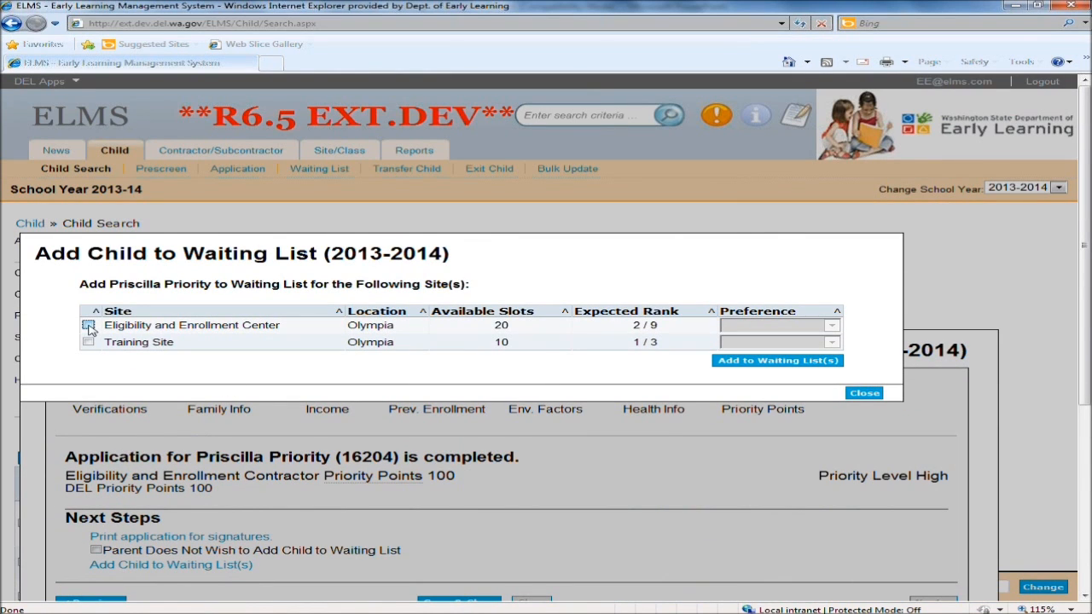
Add the child with the completed application to the Eligibility and Enrollment Center waiting list only.
click(89, 326)
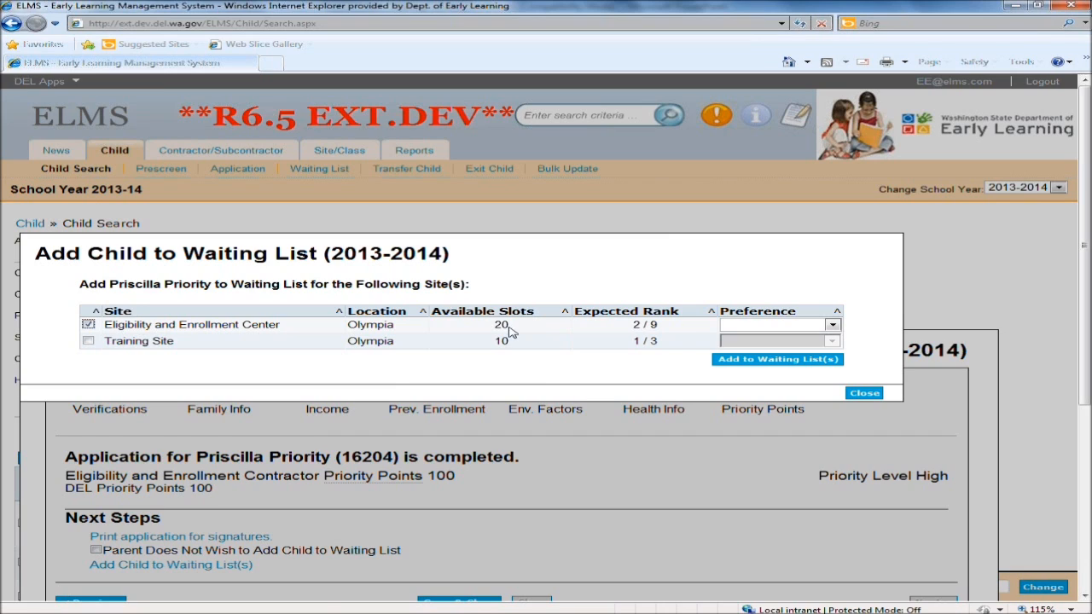
click(746, 362)
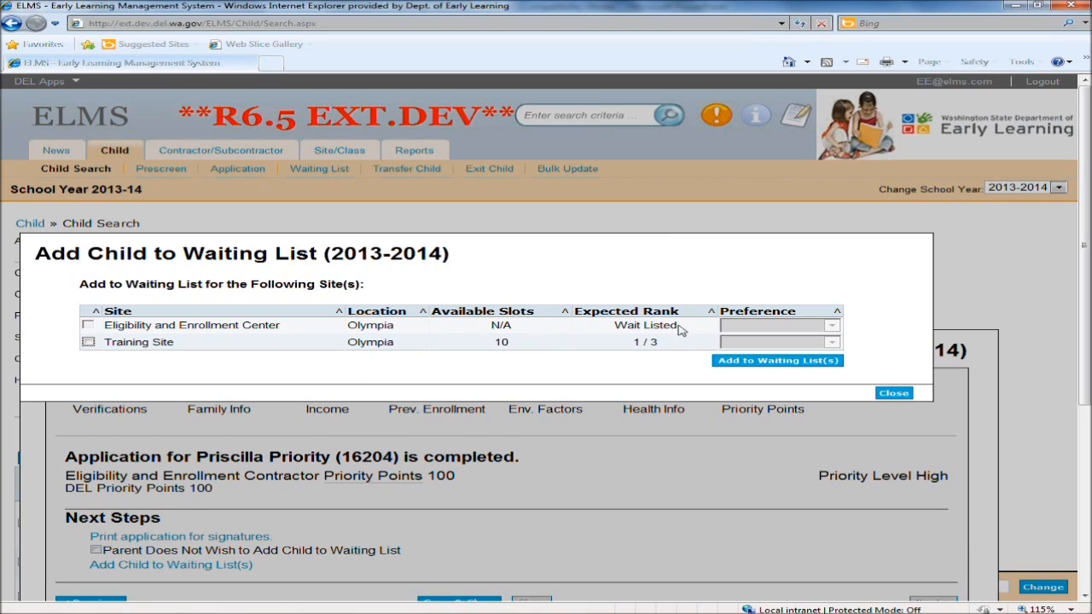
drag(680, 329, 624, 333)
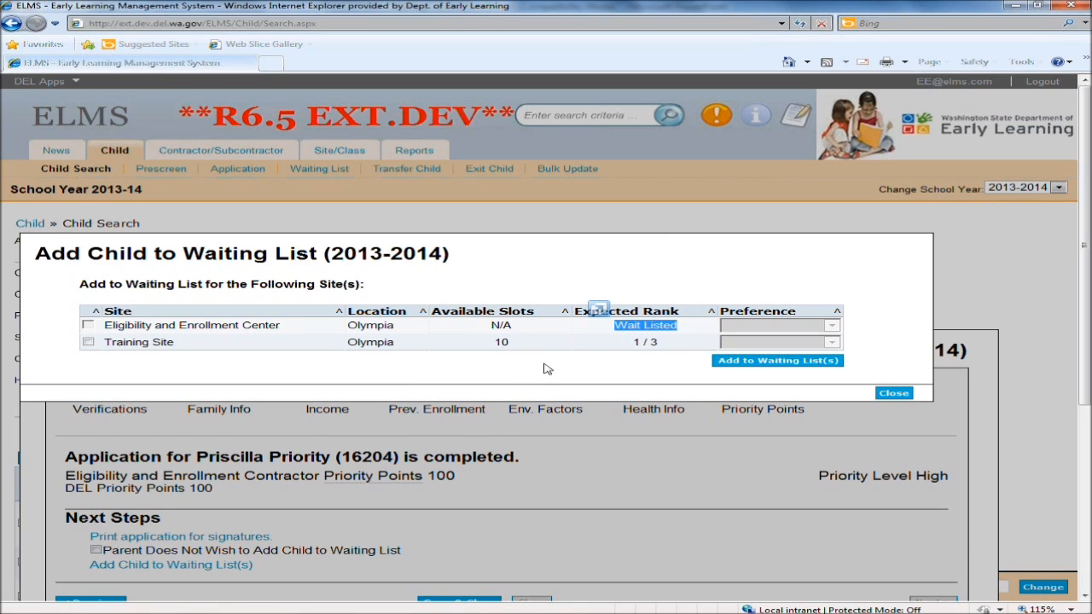
Close the waiting list form, and save and close the child's application.
click(893, 393)
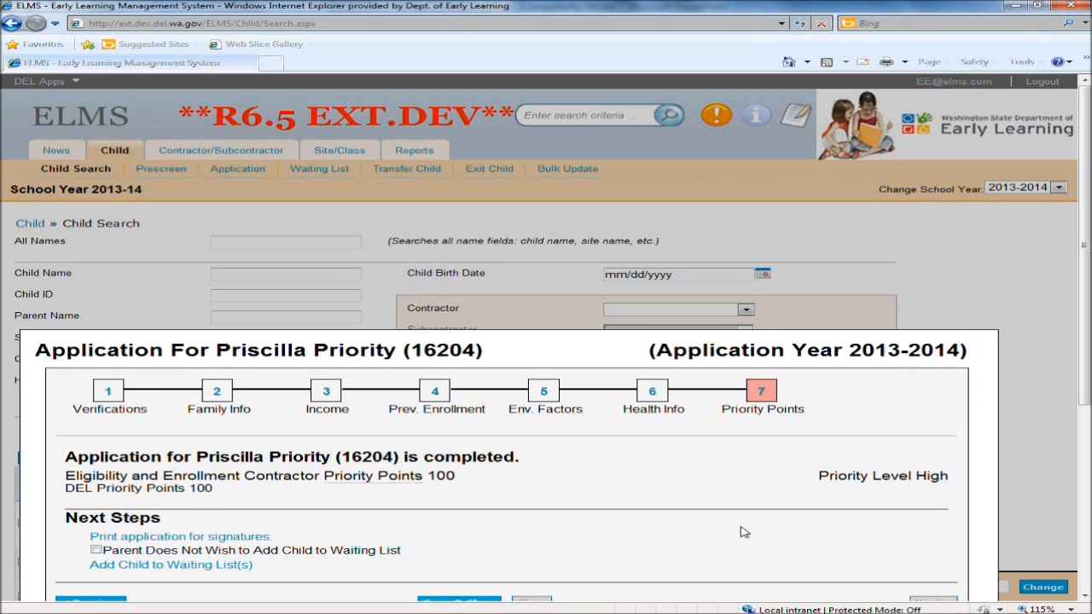
scroll(712, 527, down, 3)
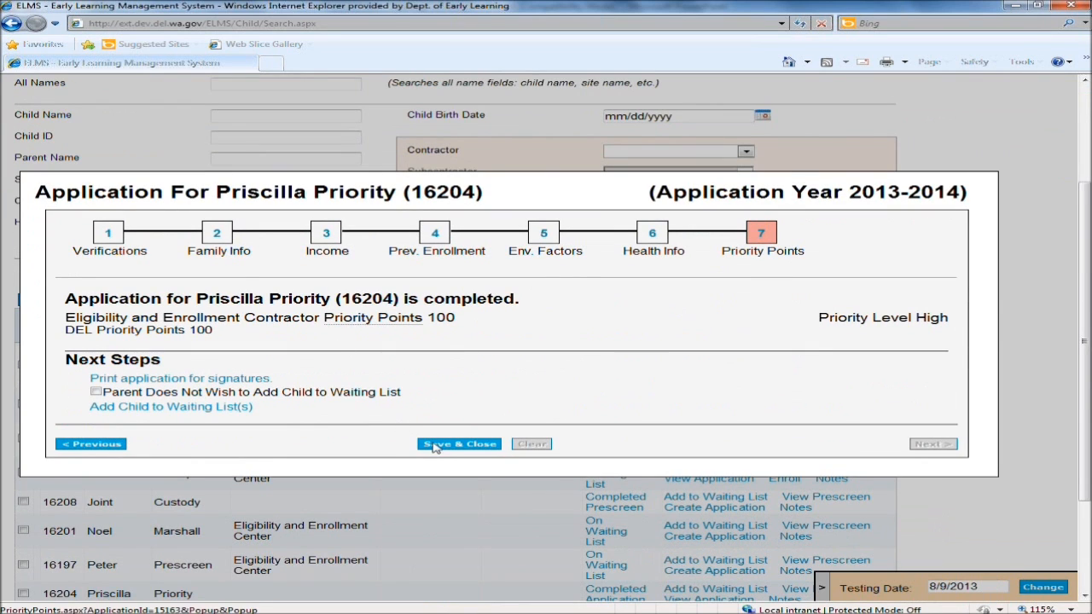
click(450, 446)
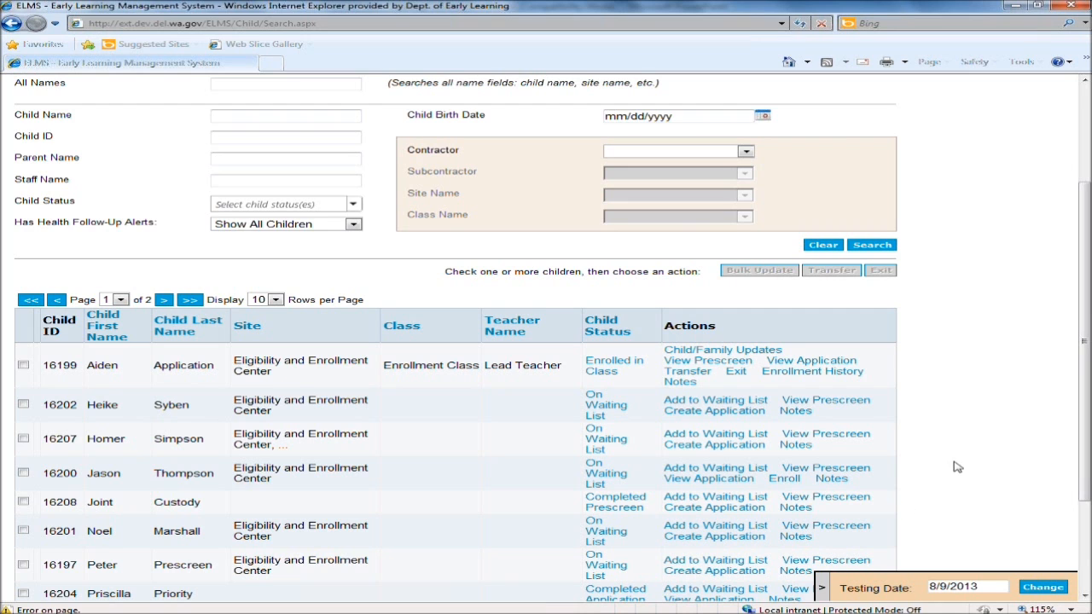
Look through page 2 of the child search results and return to page 1 to check the updated child statuses.
scroll(963, 465, down, 2)
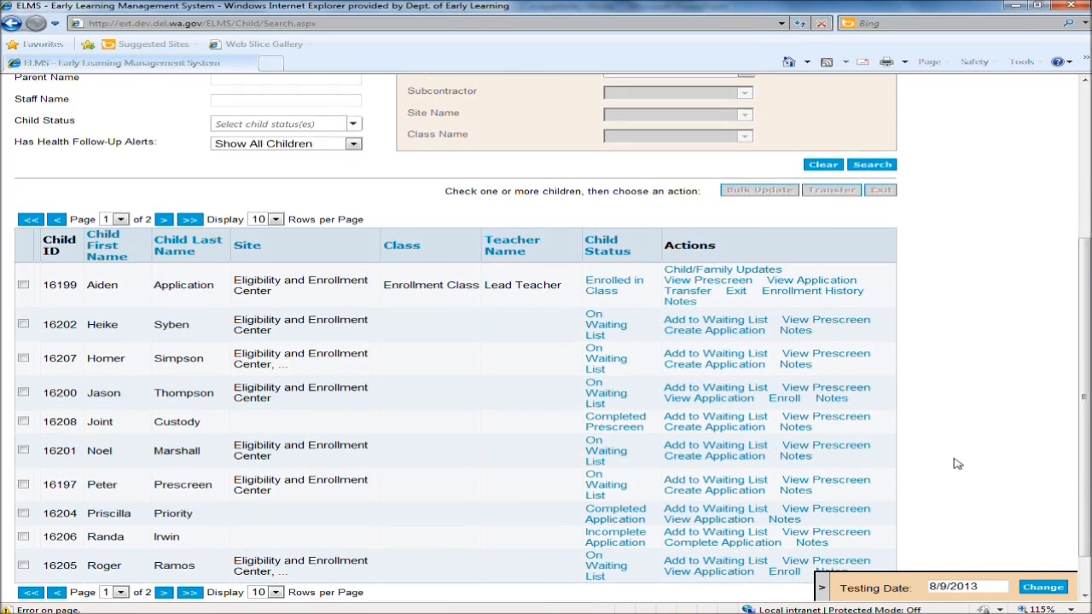
scroll(955, 464, down, 2)
click(165, 528)
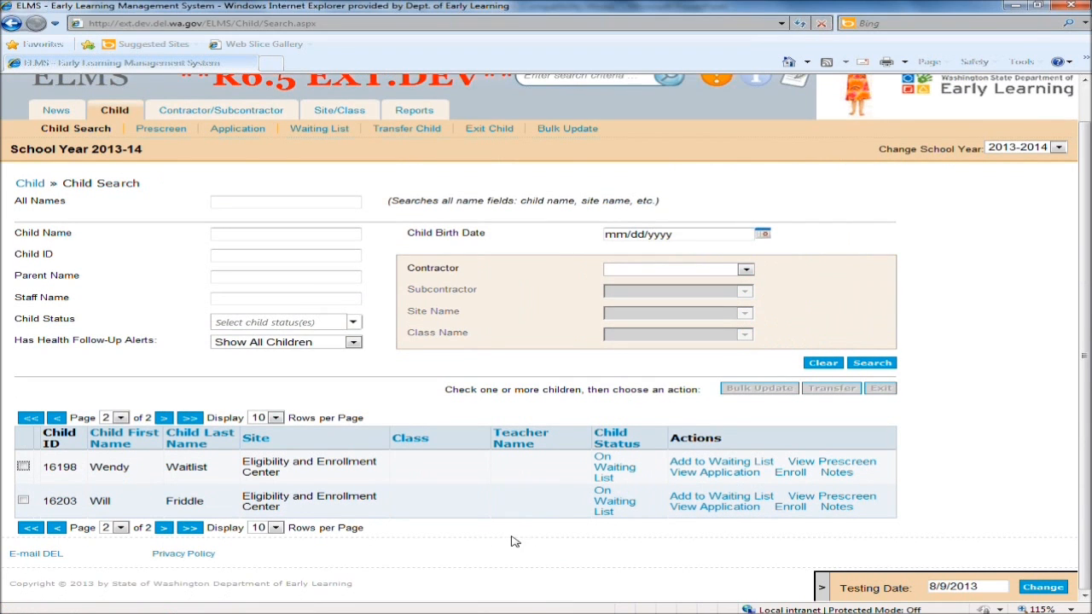
click(59, 530)
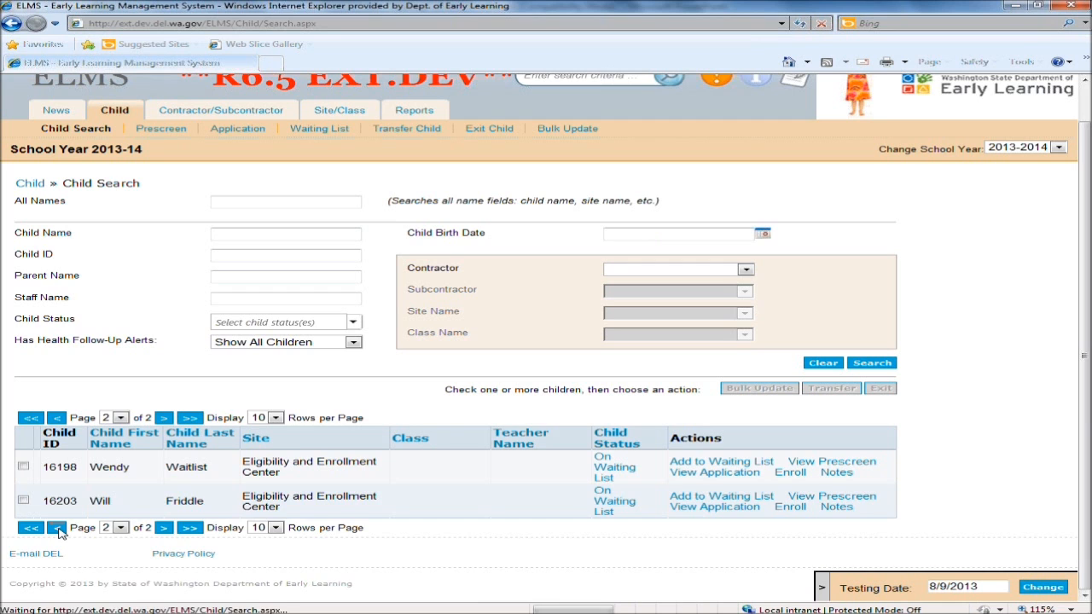
scroll(1023, 474, down, 1)
scroll(1022, 474, down, 5)
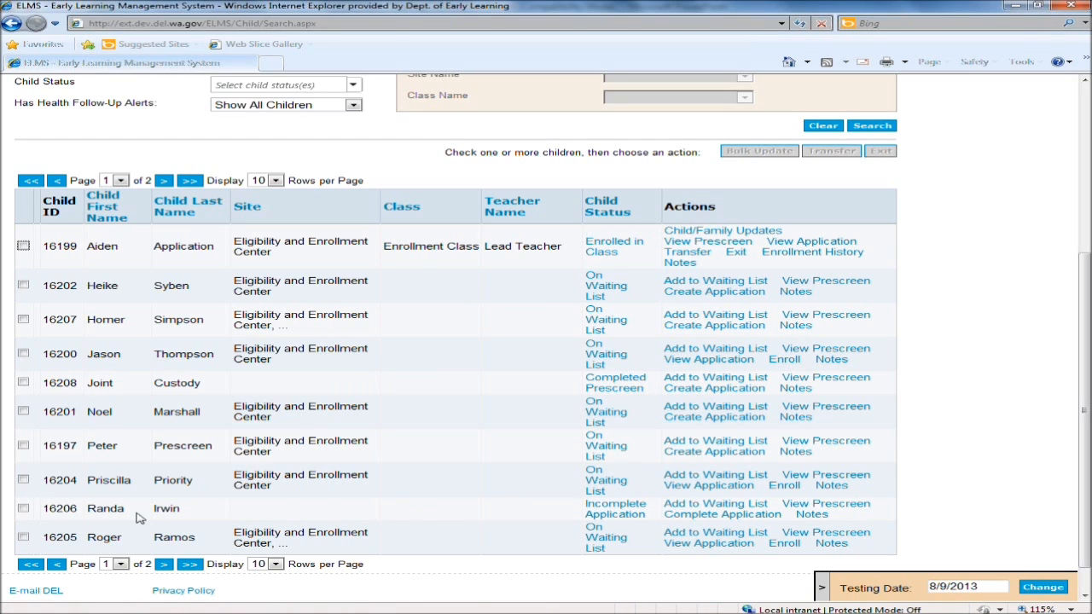
From the search results, add the child with Incomplete Application status to the Eligibility and Enrollment Center waiting list and close the form.
drag(87, 508, 192, 515)
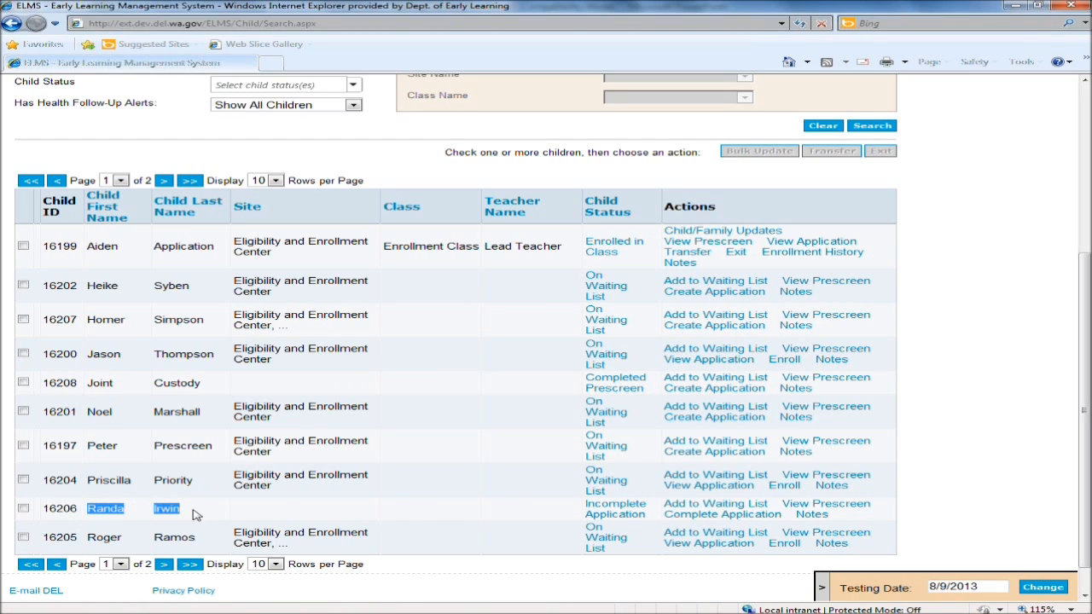
click(698, 509)
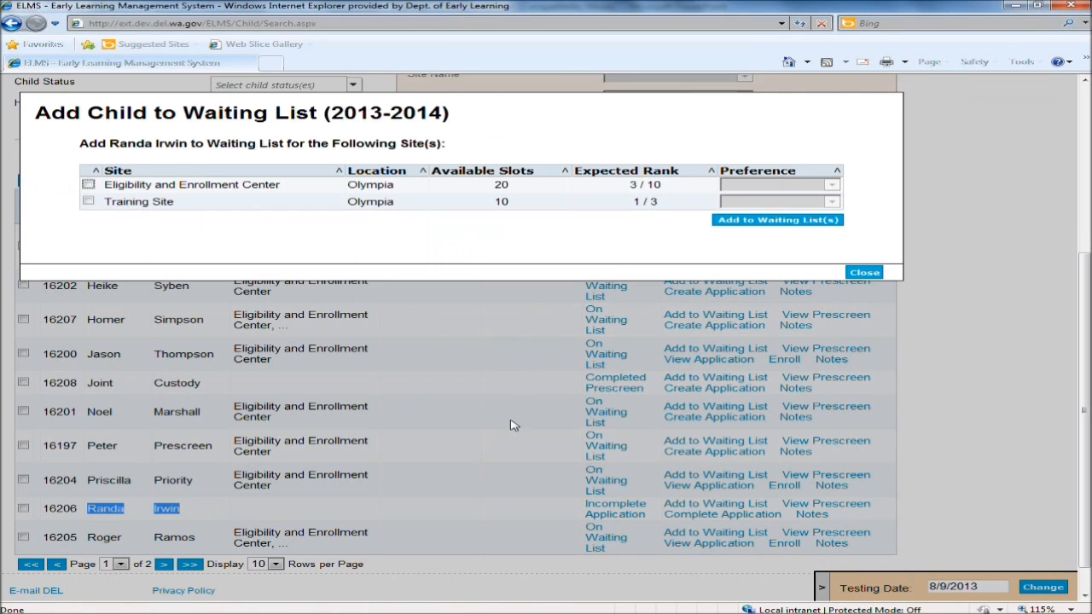
click(89, 185)
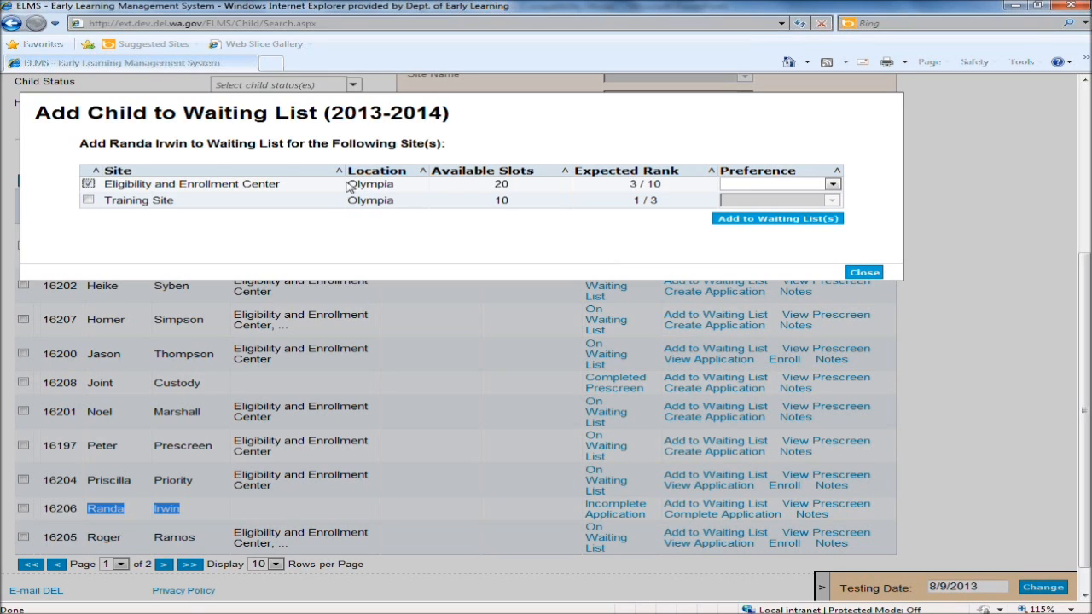
drag(350, 185, 397, 191)
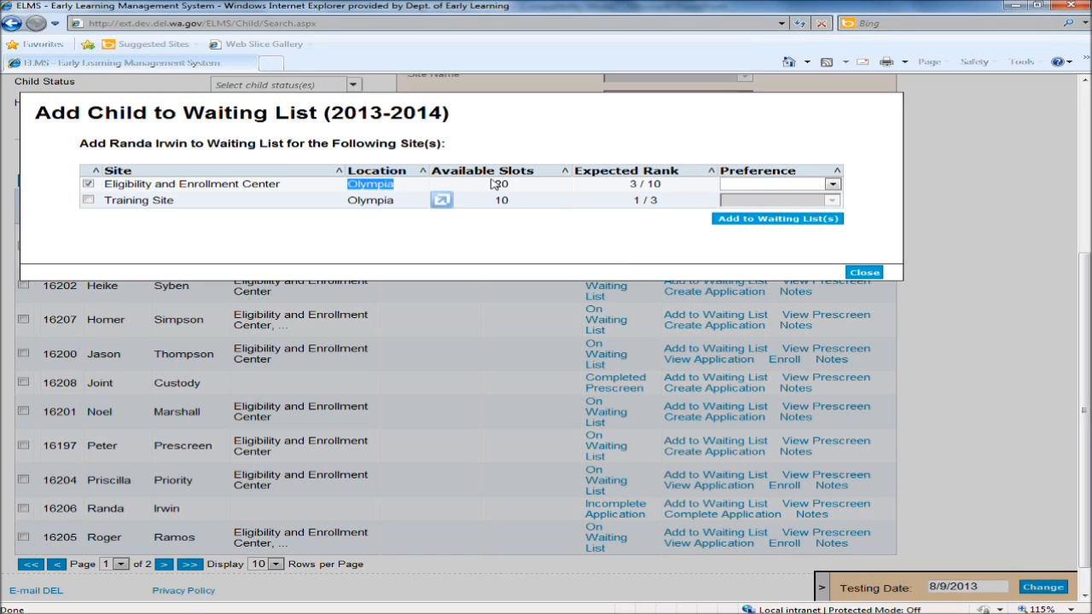
drag(497, 185, 529, 188)
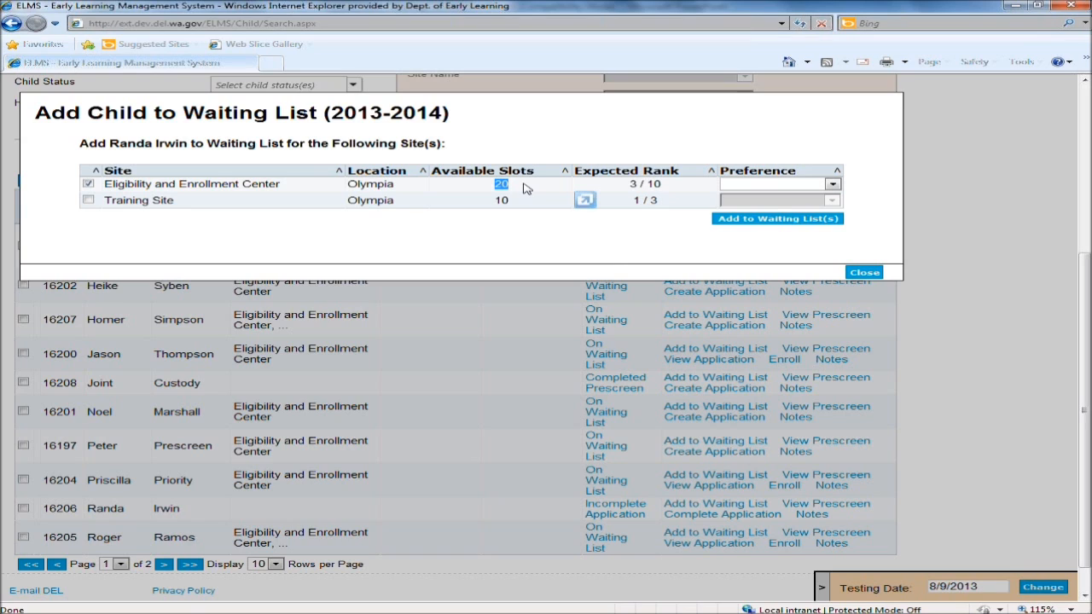
click(679, 188)
drag(633, 183, 663, 183)
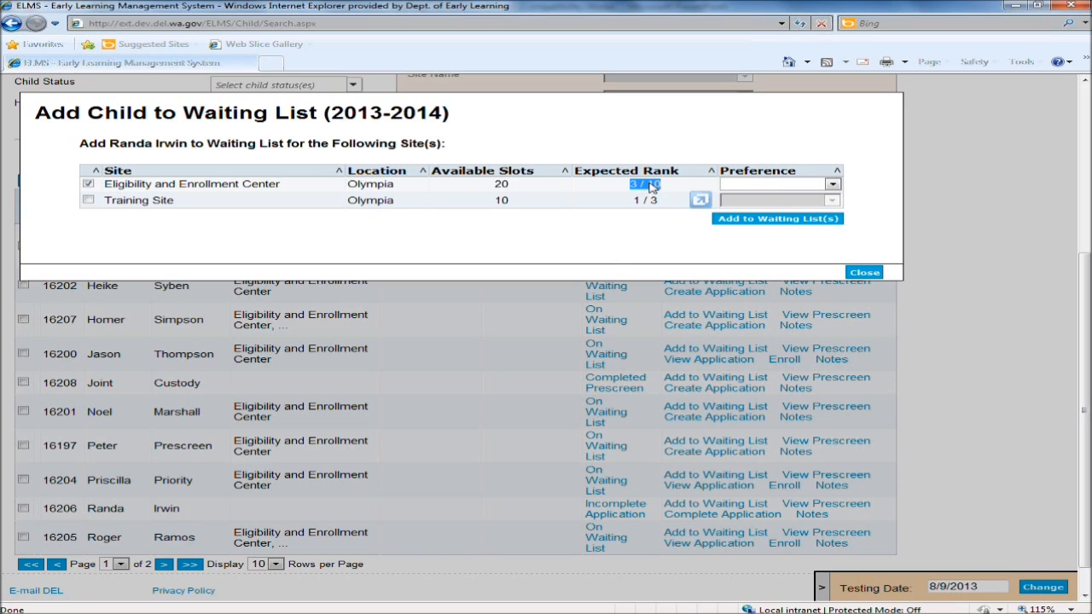
click(750, 222)
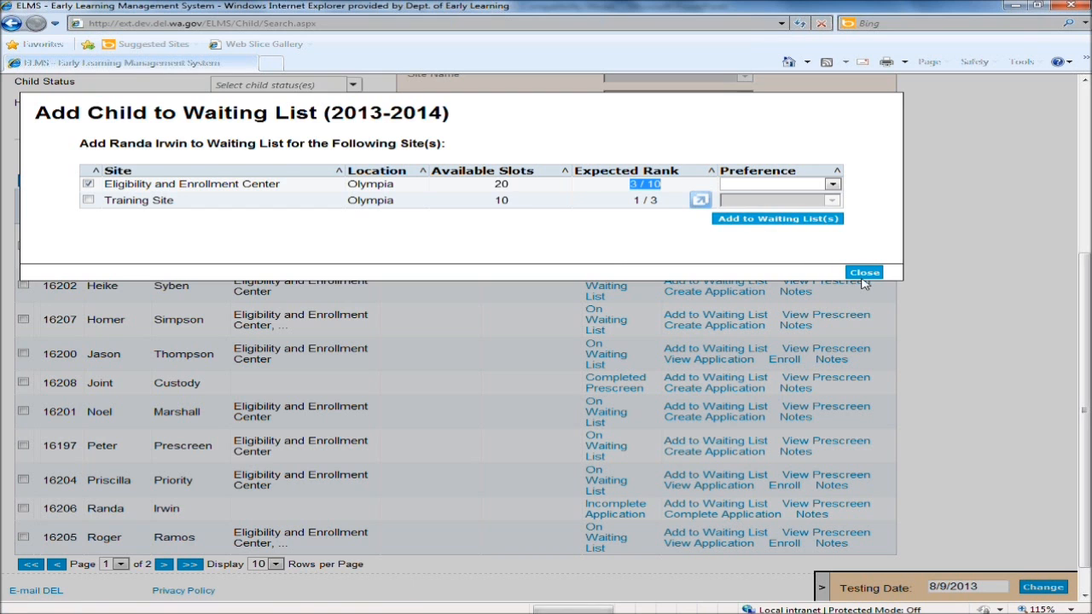
click(893, 253)
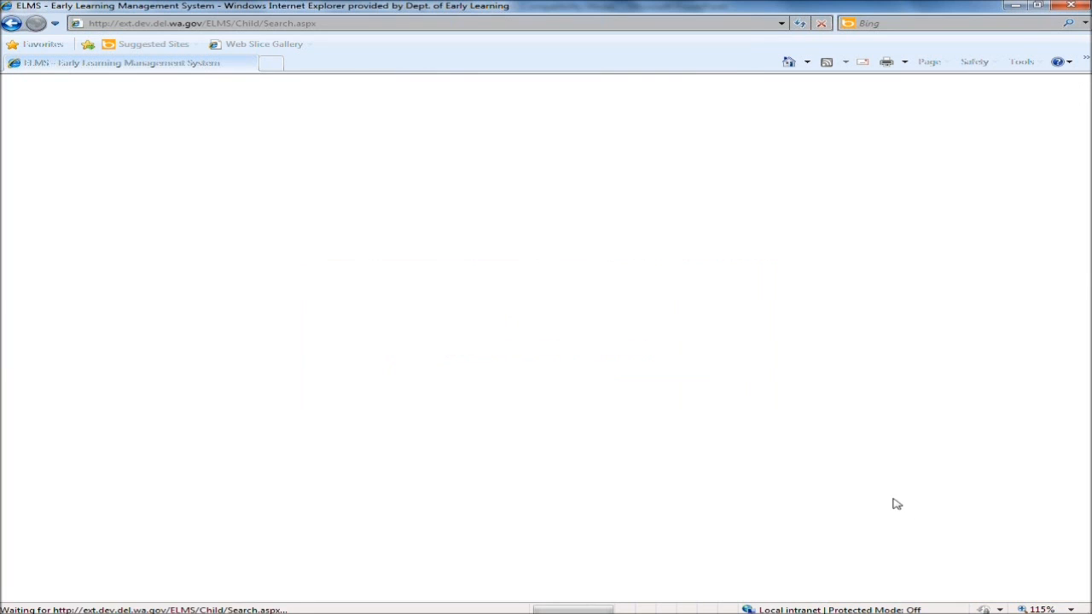
In the child search results, check the site, status and available actions of the first child listed as On Waiting List.
scroll(957, 456, up, 2)
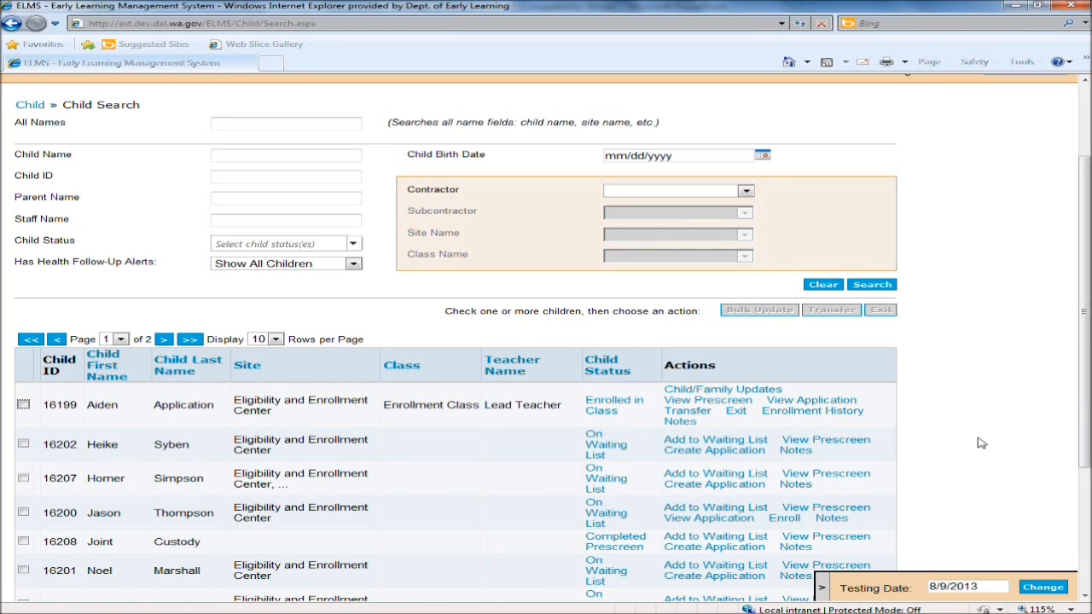
scroll(986, 468, down, 1)
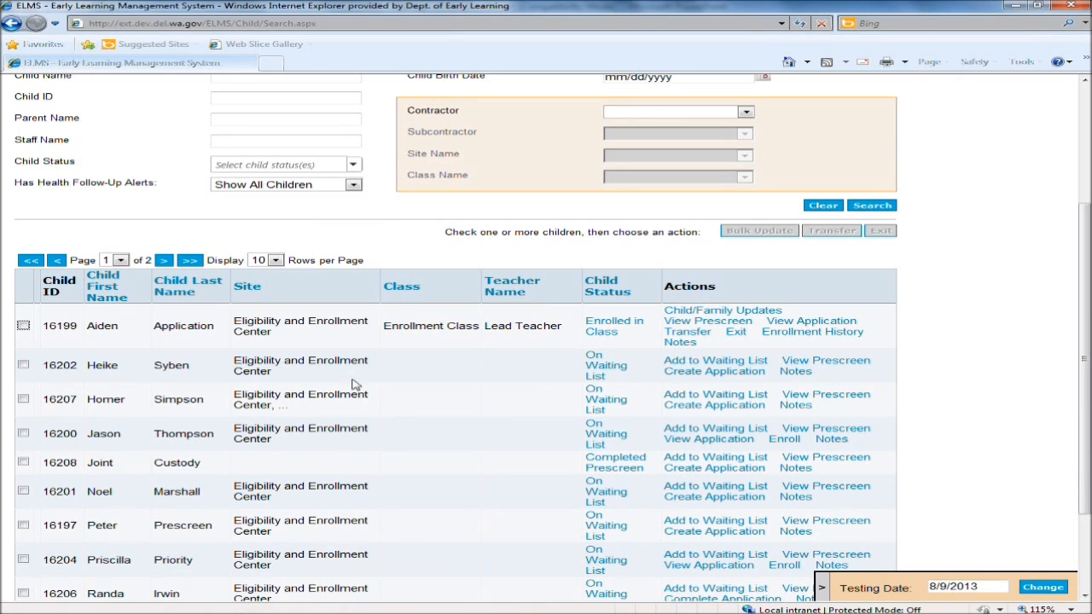
double_click(90, 366)
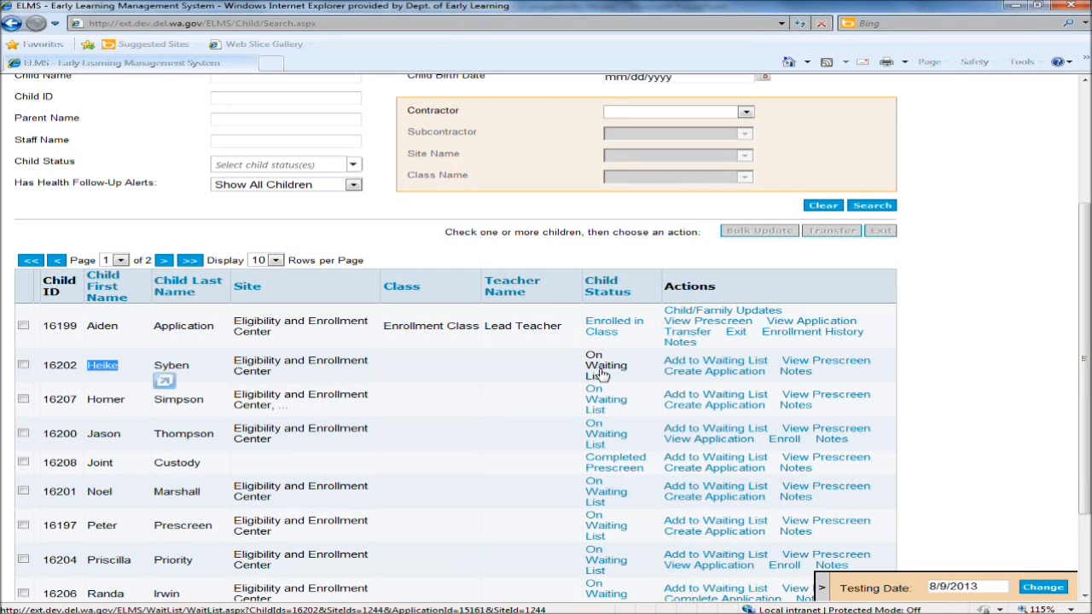
triple_click(299, 378)
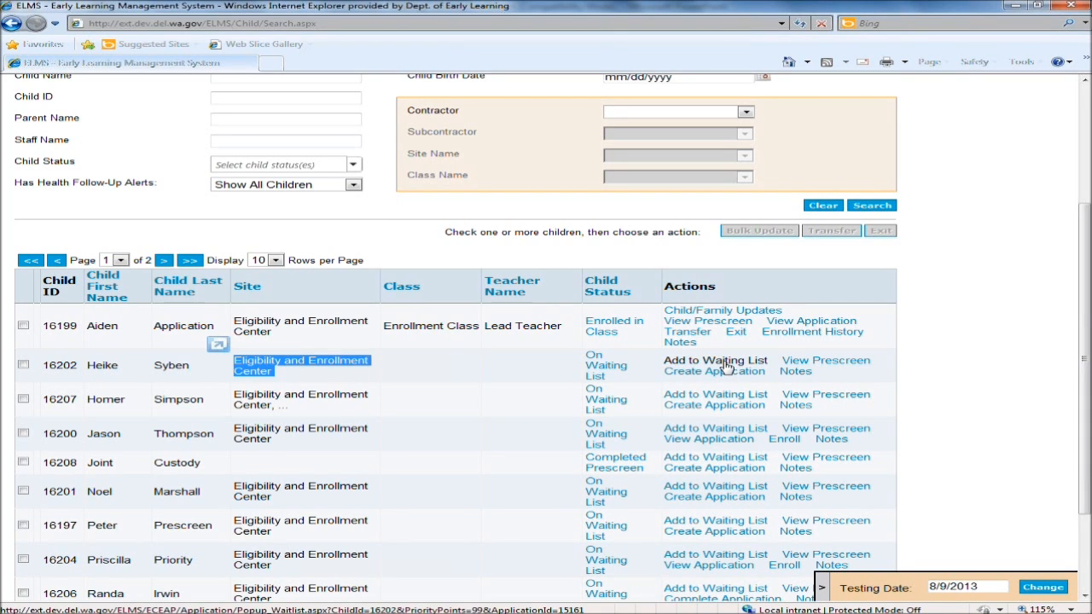
click(987, 392)
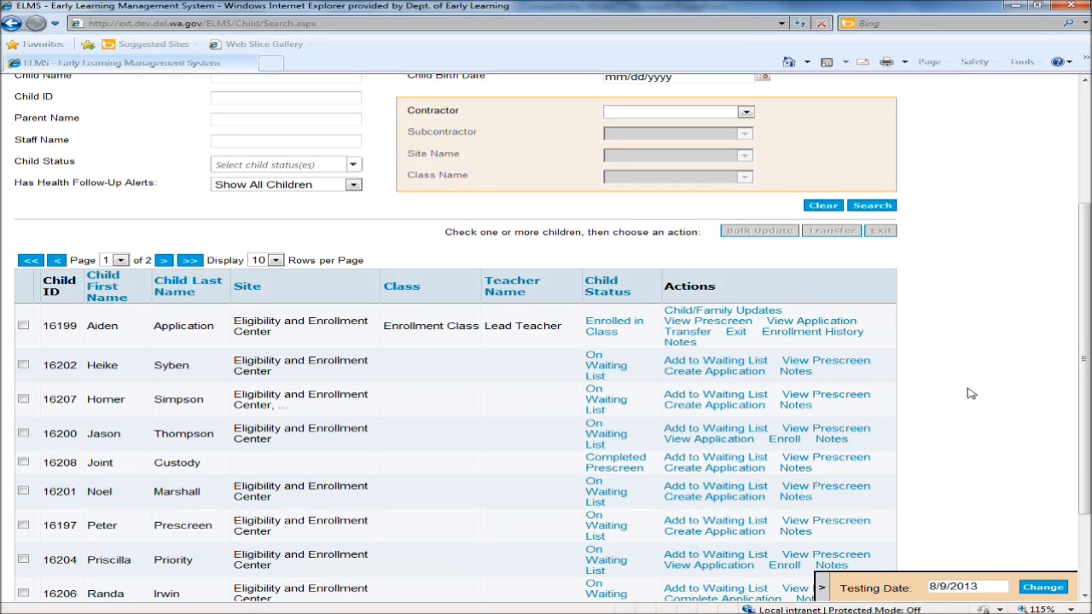
Open the 2013-14 Waiting List page and check which contractors and subcontractors can be chosen.
scroll(963, 403, up, 5)
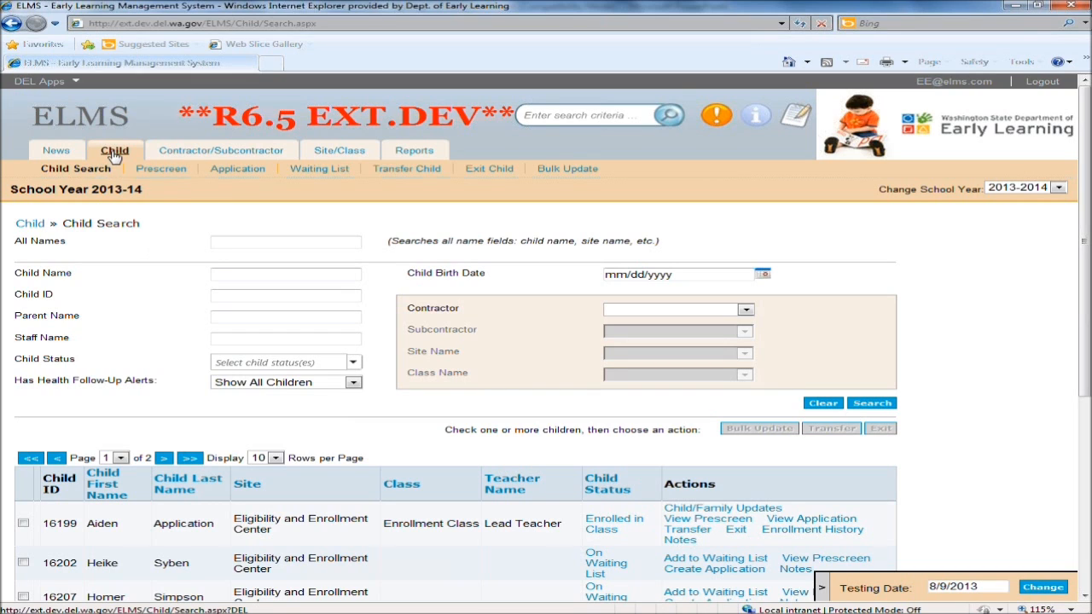
click(309, 172)
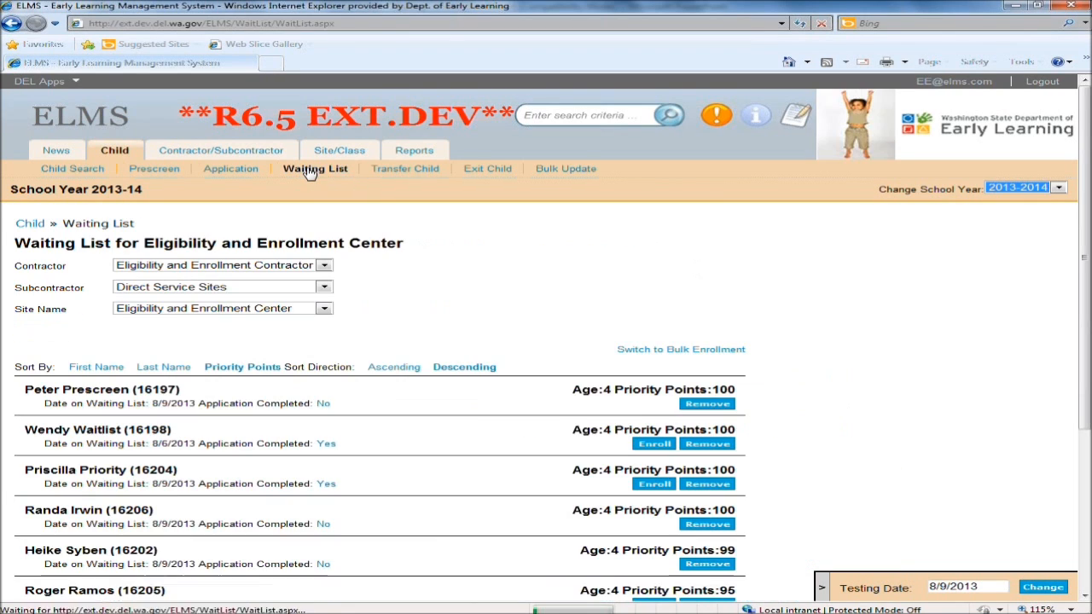
click(325, 267)
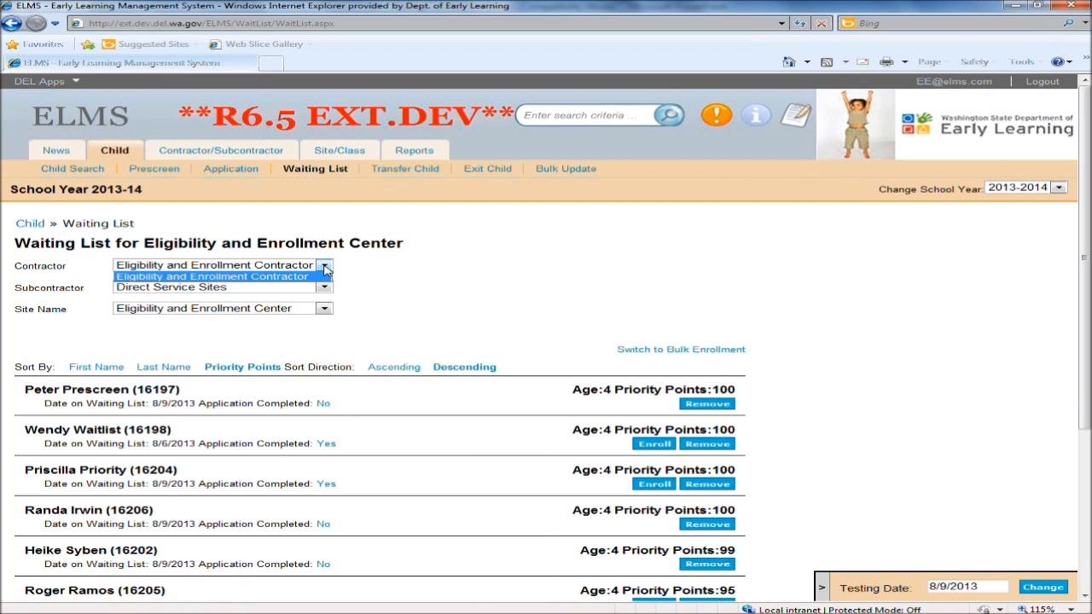
click(324, 266)
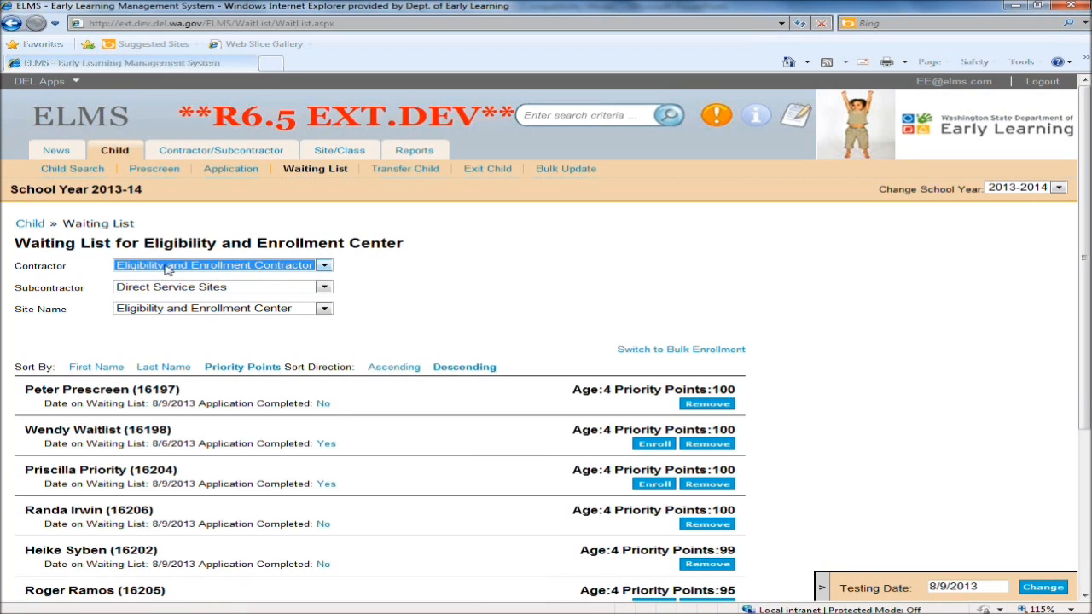
click(324, 288)
click(419, 285)
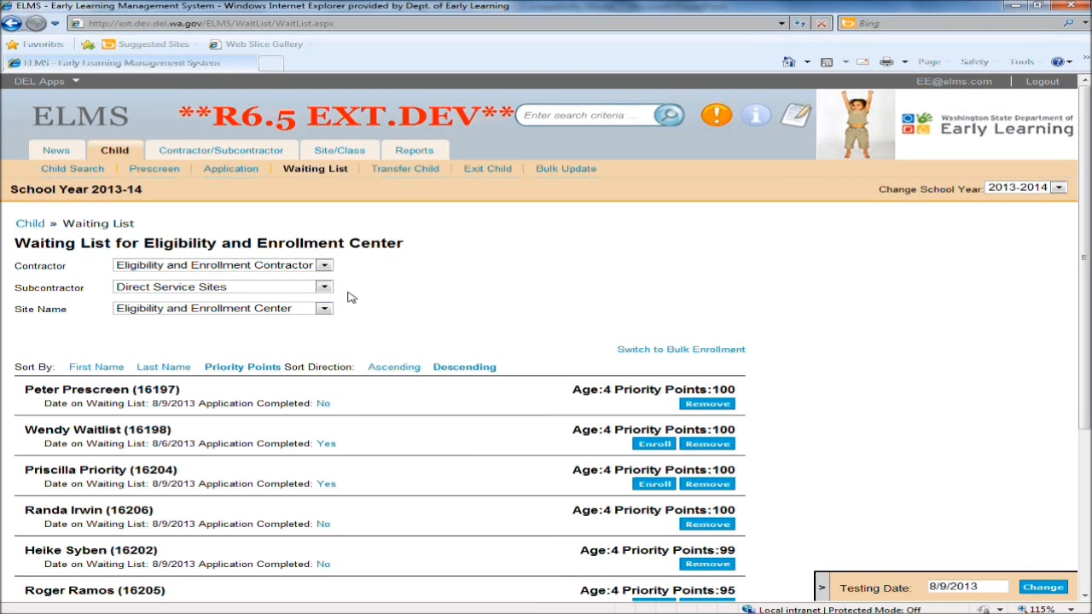
click(227, 291)
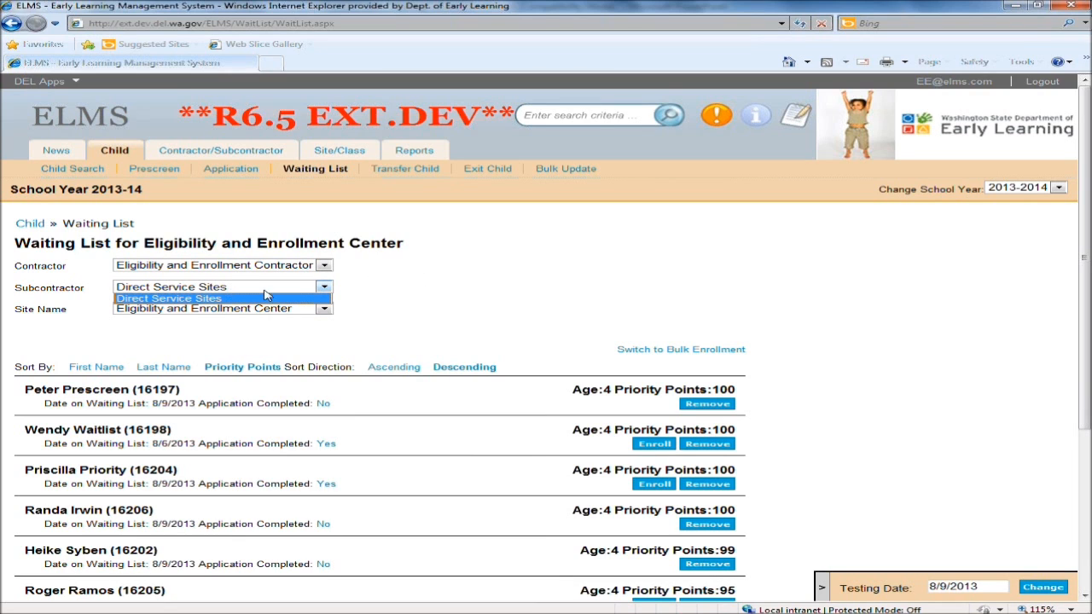
click(436, 296)
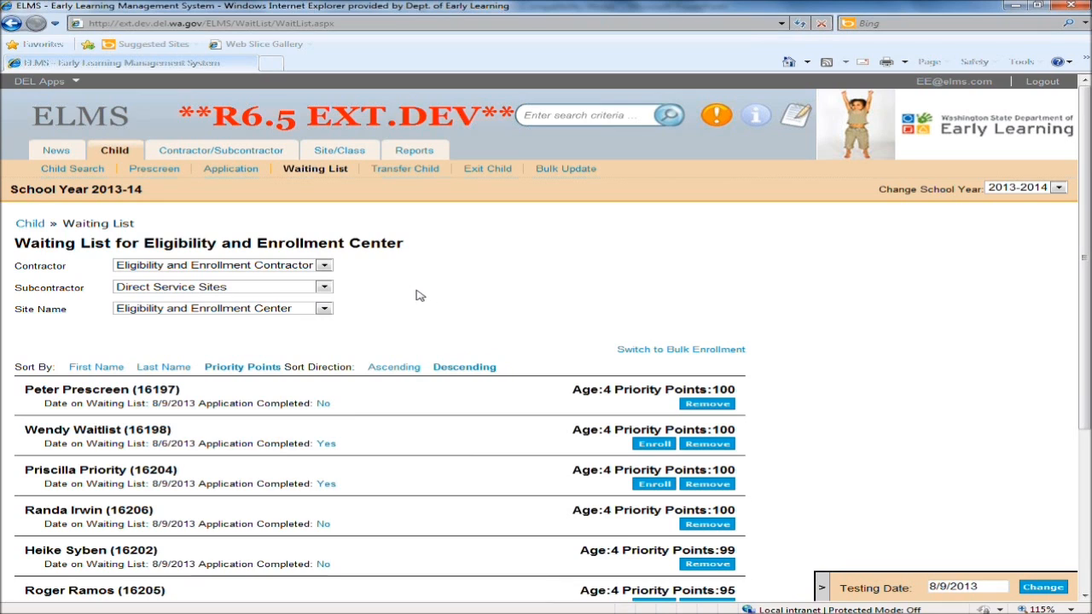
View the waiting list for Training Site and switch back to the one for Eligibility and Enrollment Center.
click(324, 310)
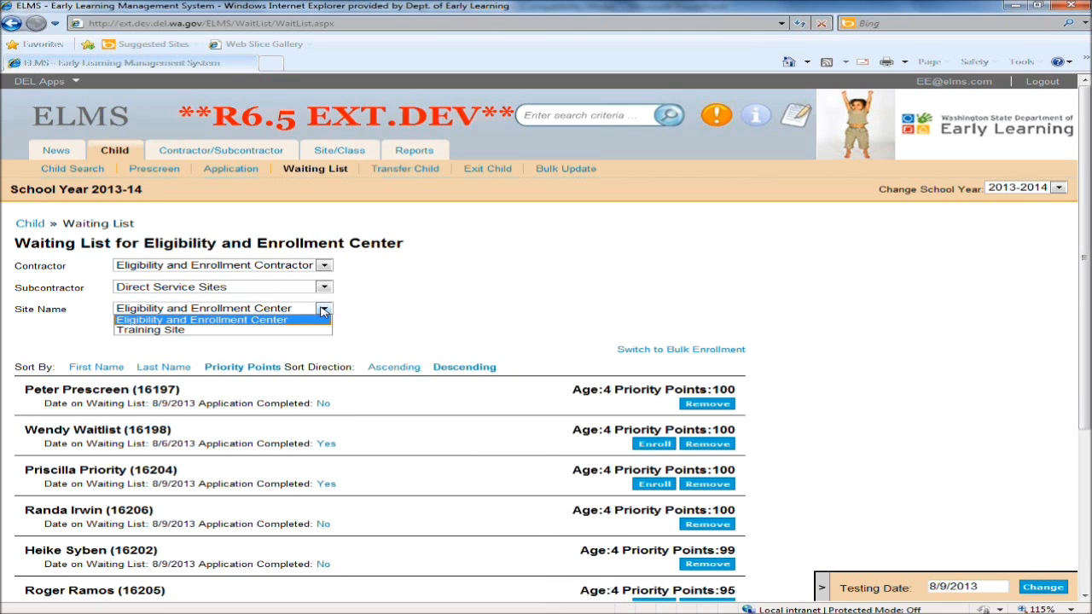
click(251, 330)
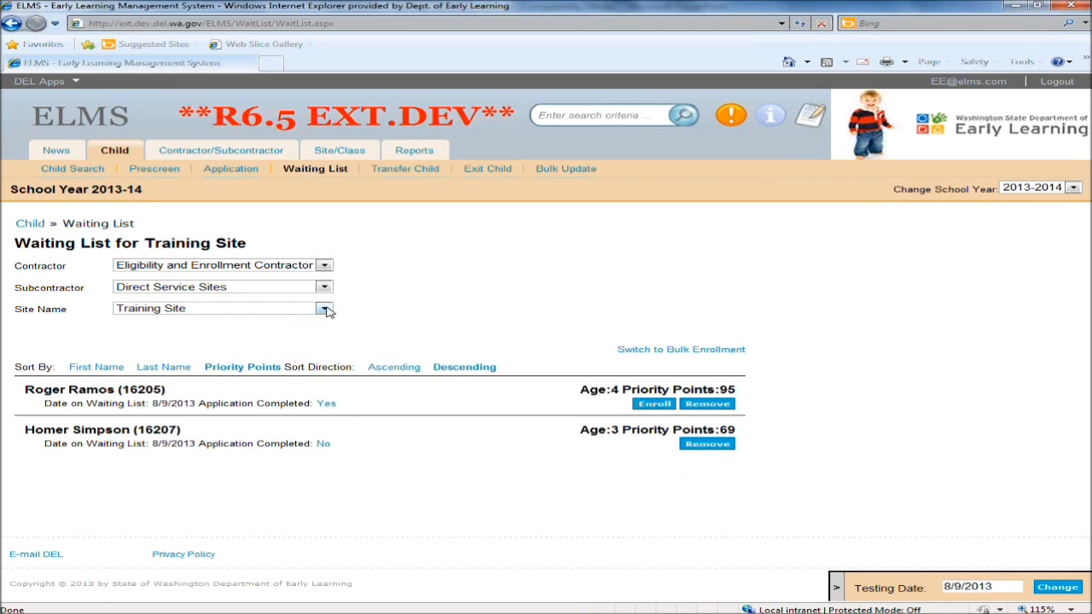
click(325, 310)
click(309, 320)
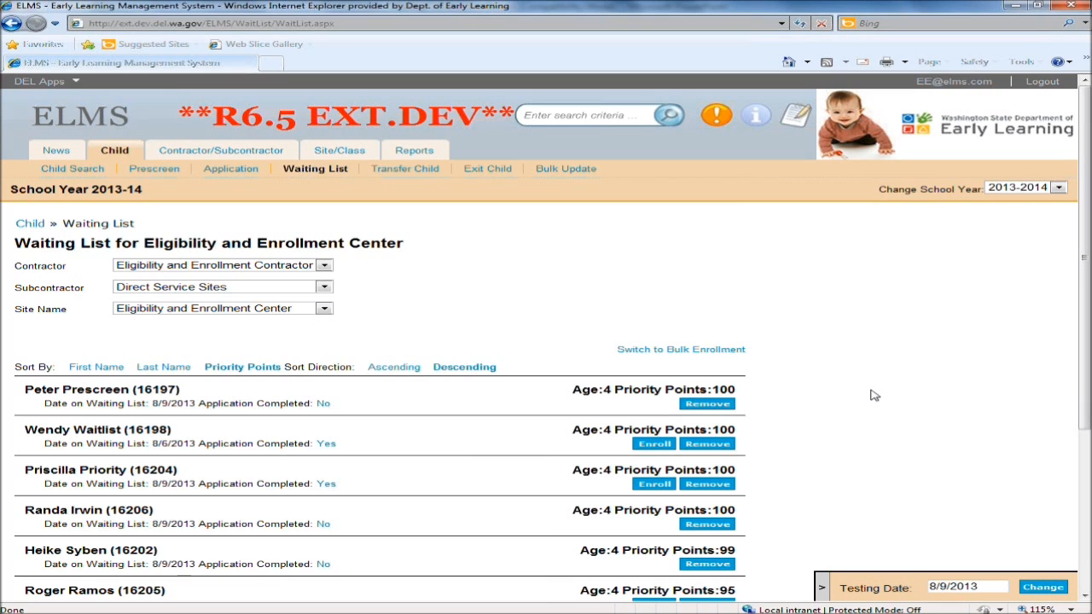
Examine the sorting choices and the children's ages and priority points on the Eligibility and Enrollment Center waiting list.
scroll(874, 395, down, 1)
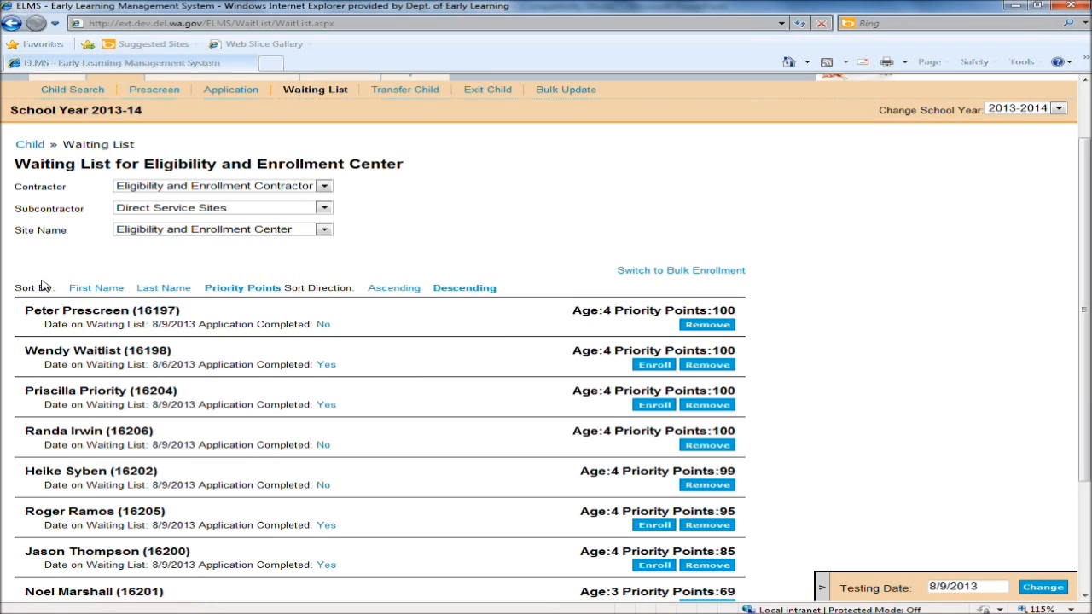
drag(12, 288, 50, 290)
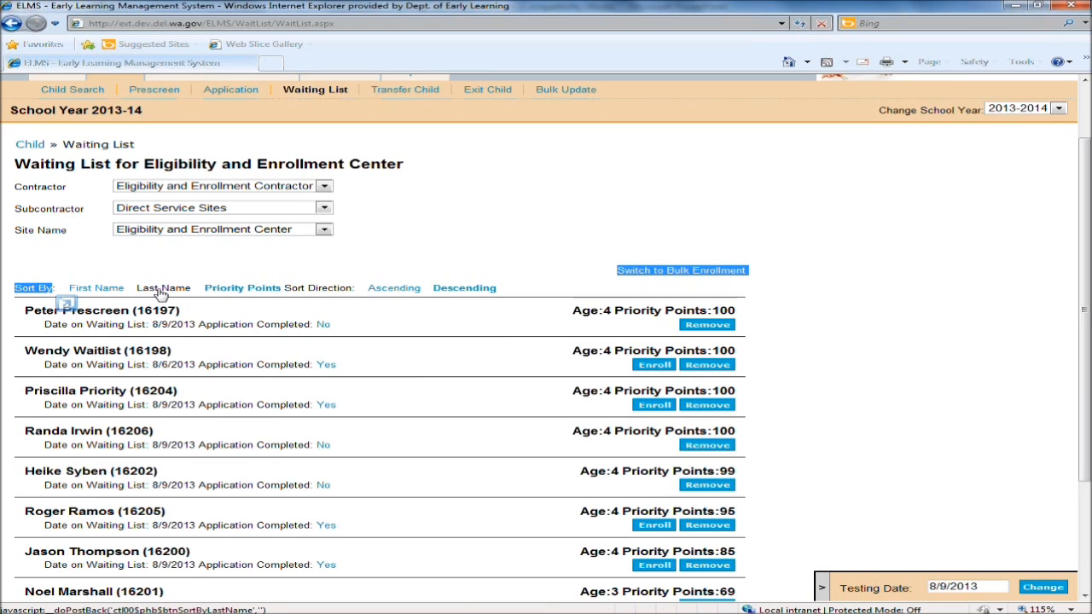
click(526, 229)
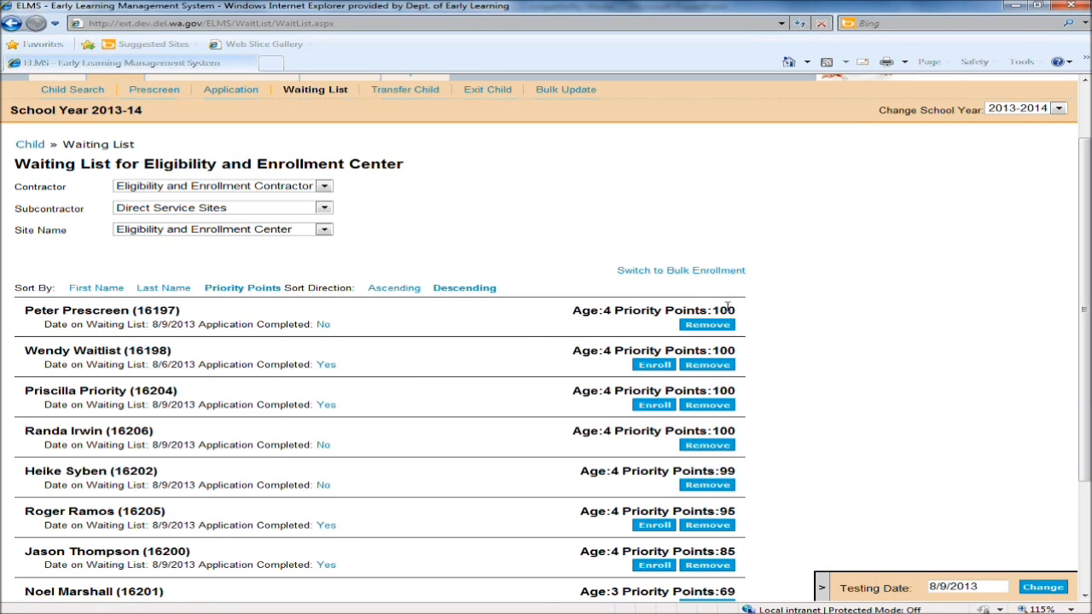
drag(742, 312, 587, 317)
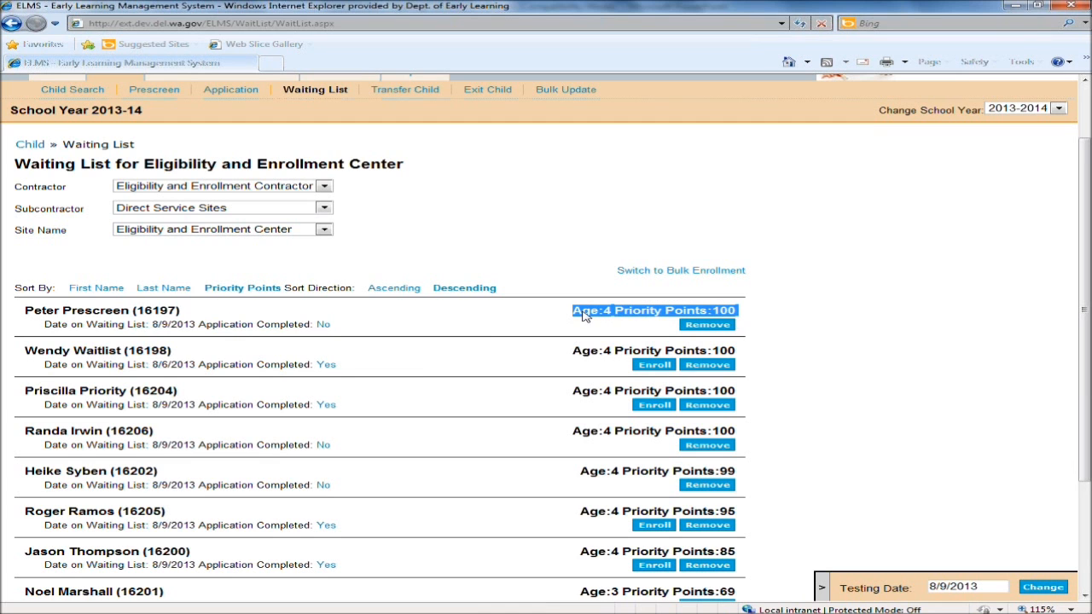
scroll(871, 401, down, 3)
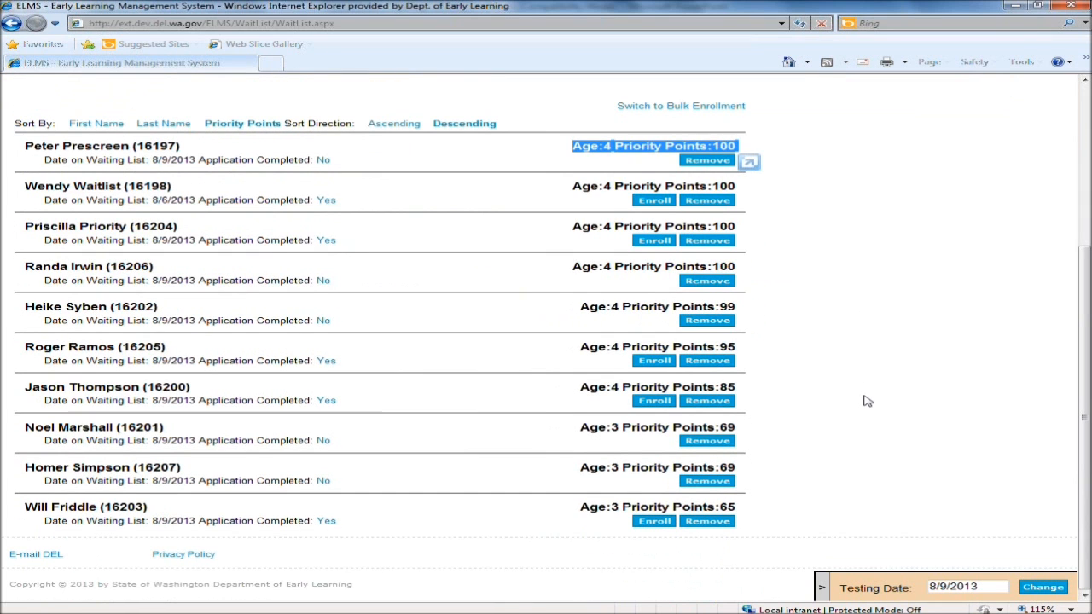
scroll(871, 407, up, 5)
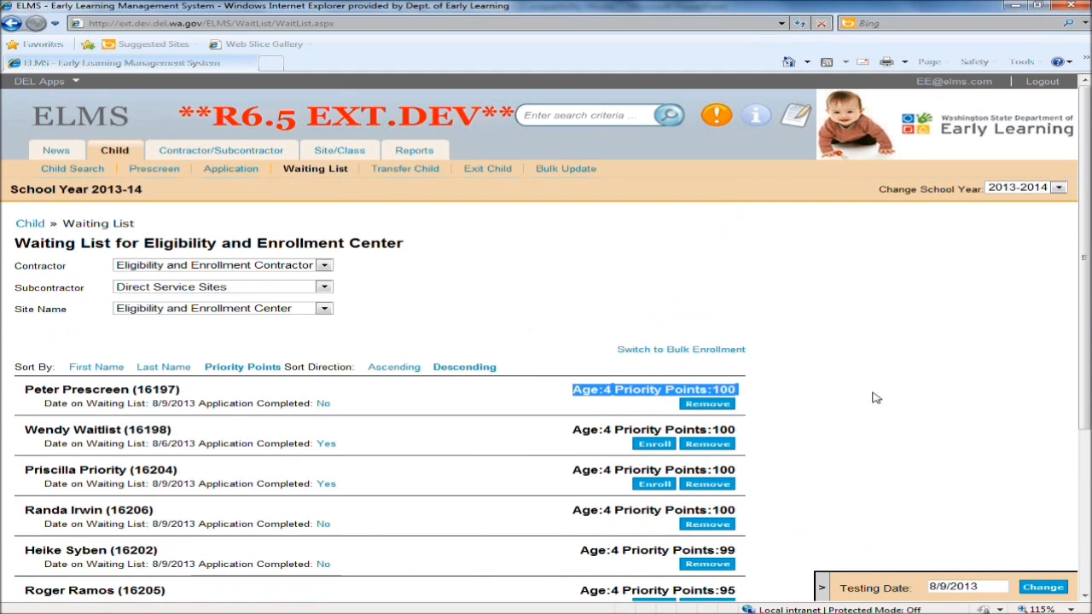
click(871, 389)
Remove the lower-listed child with 69 priority points from the Eligibility and Enrollment Center waiting list, giving the reason "family move".
scroll(867, 384, down, 5)
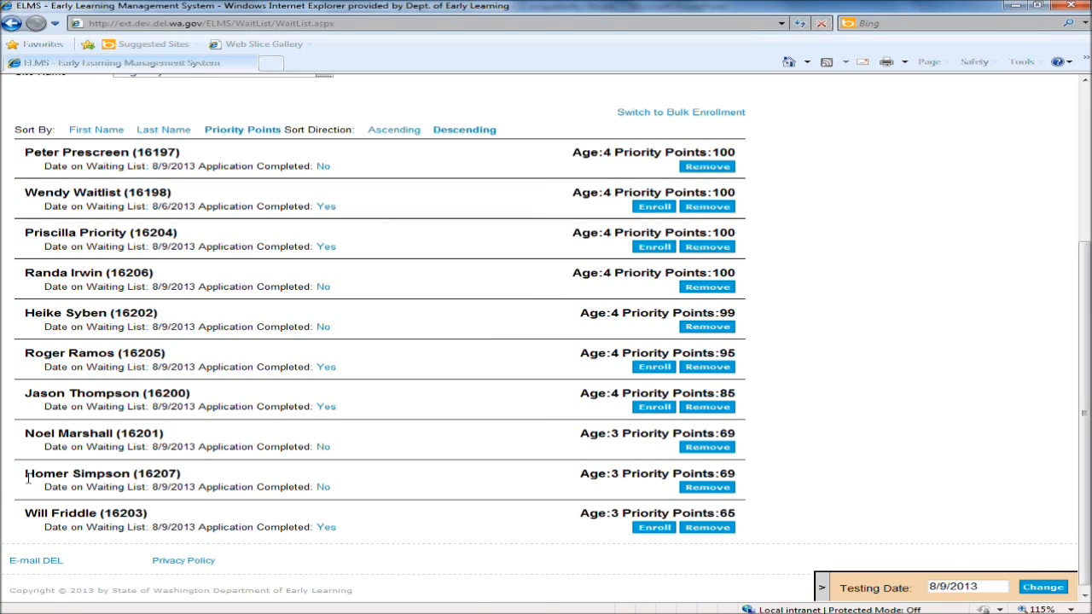
drag(26, 472, 130, 475)
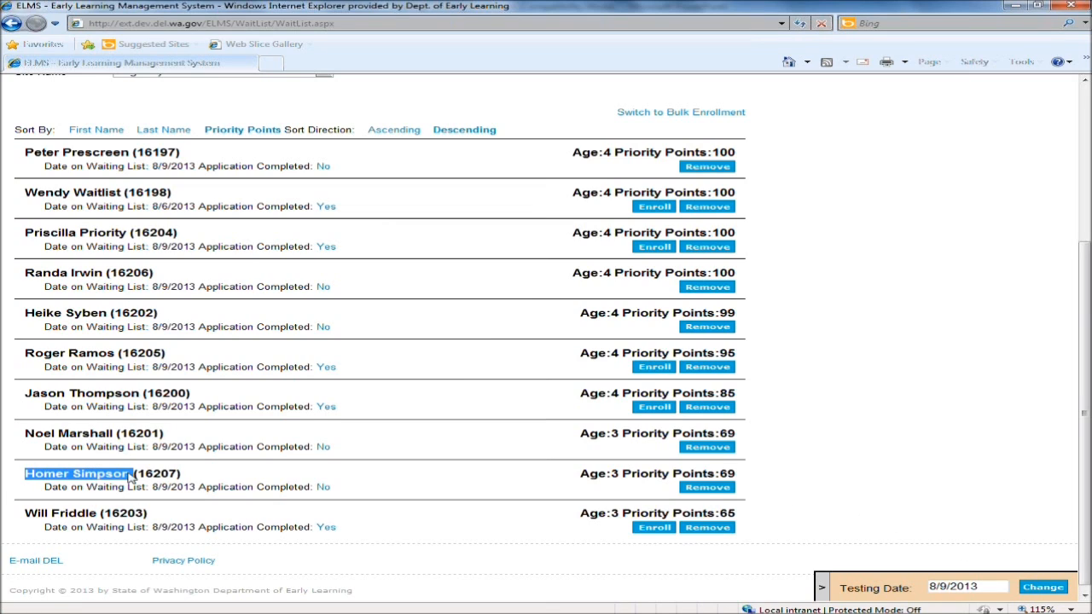
click(708, 488)
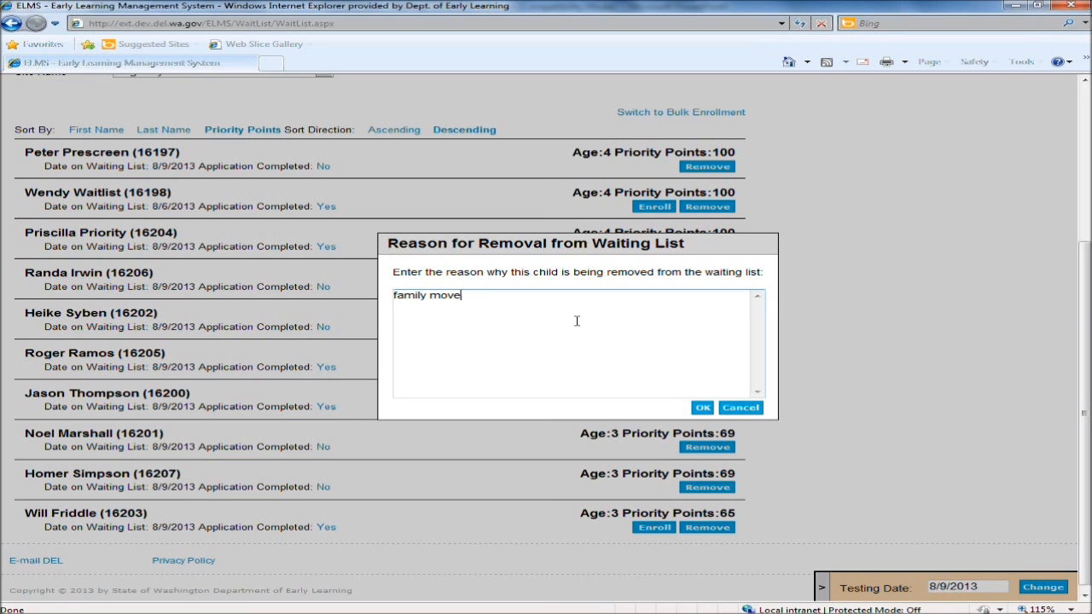
click(704, 408)
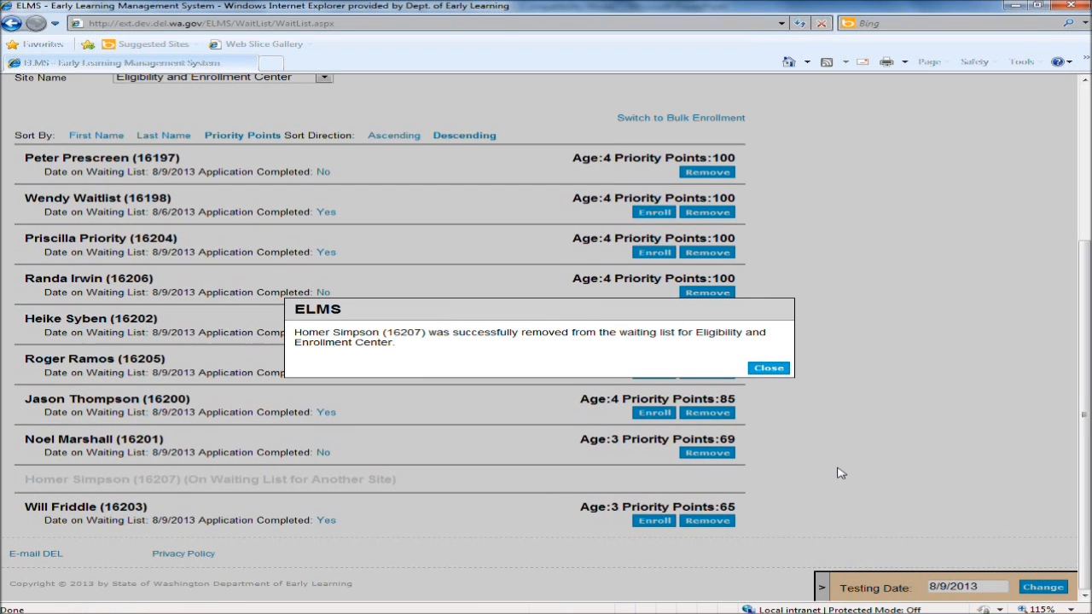
click(767, 374)
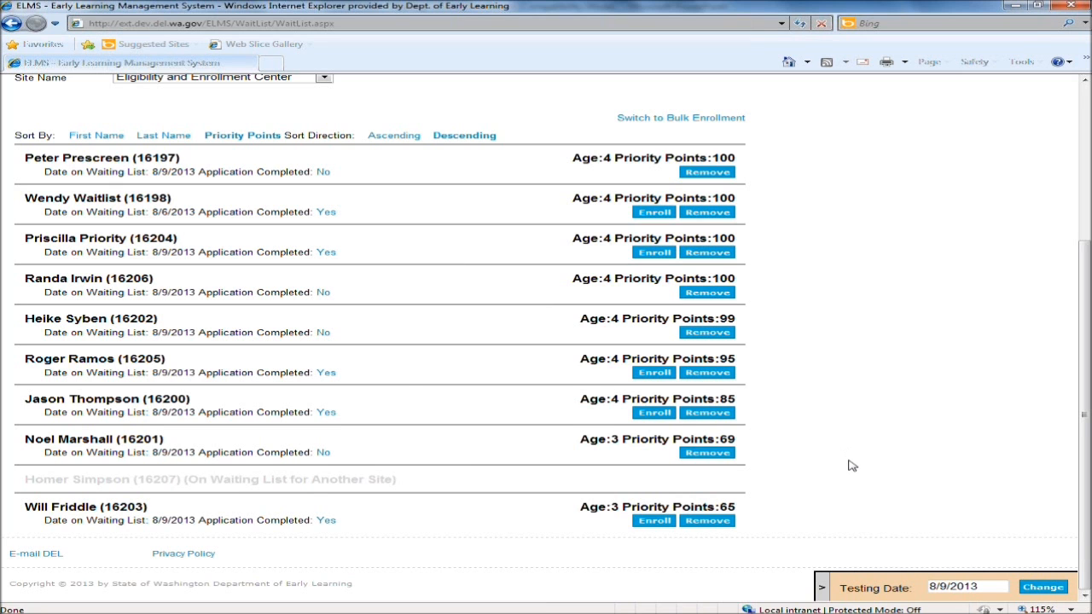
scroll(855, 496, up, 3)
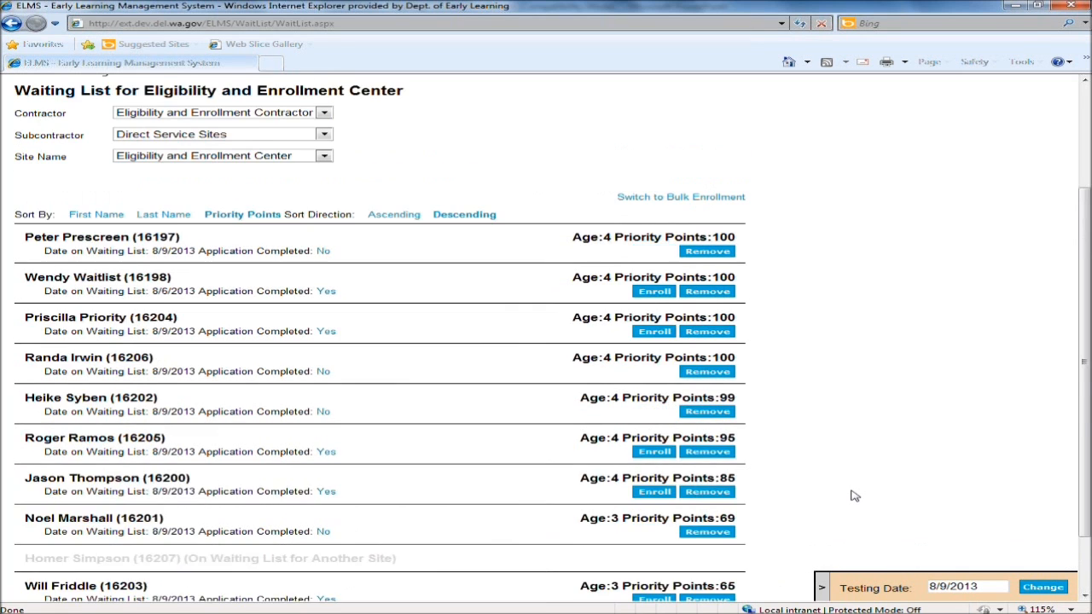
Examine the first two children's entries on the Eligibility and Enrollment Center waiting list, including application completion, age and priority points.
scroll(862, 465, down, 1)
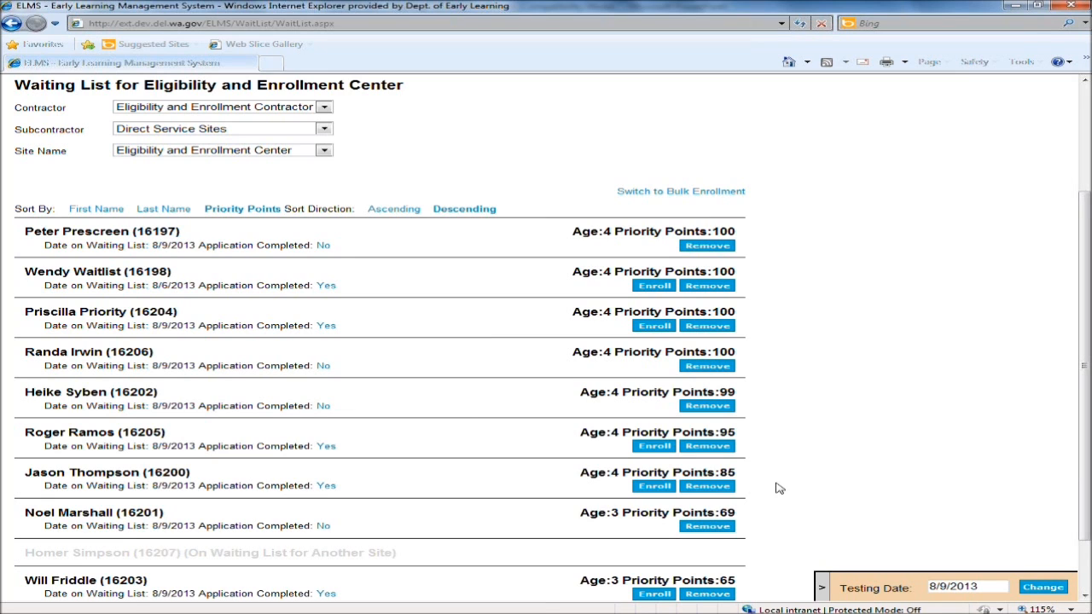
scroll(792, 448, down, 3)
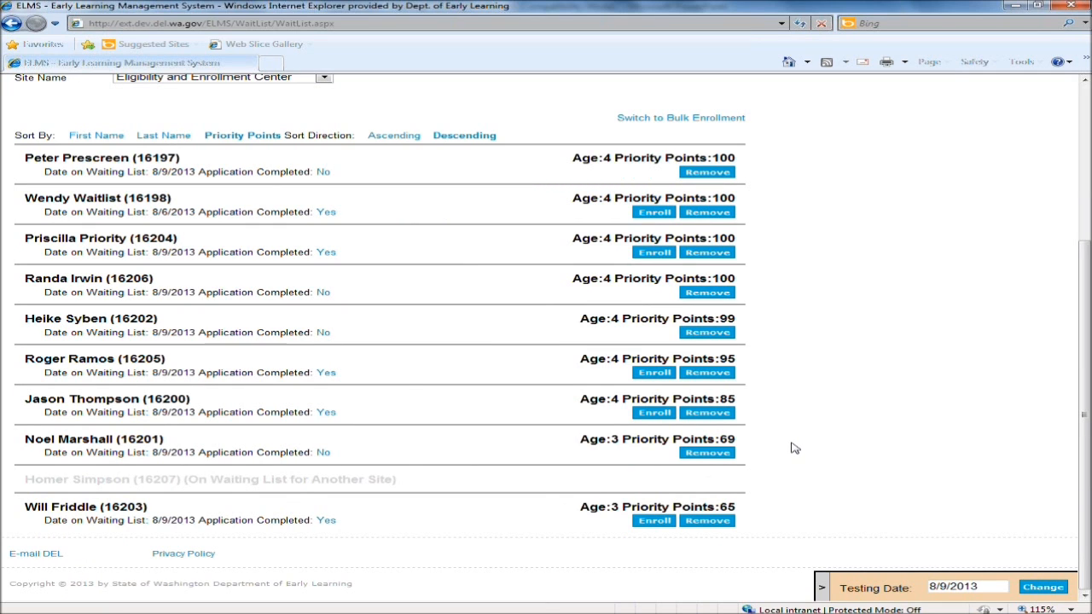
scroll(793, 447, up, 3)
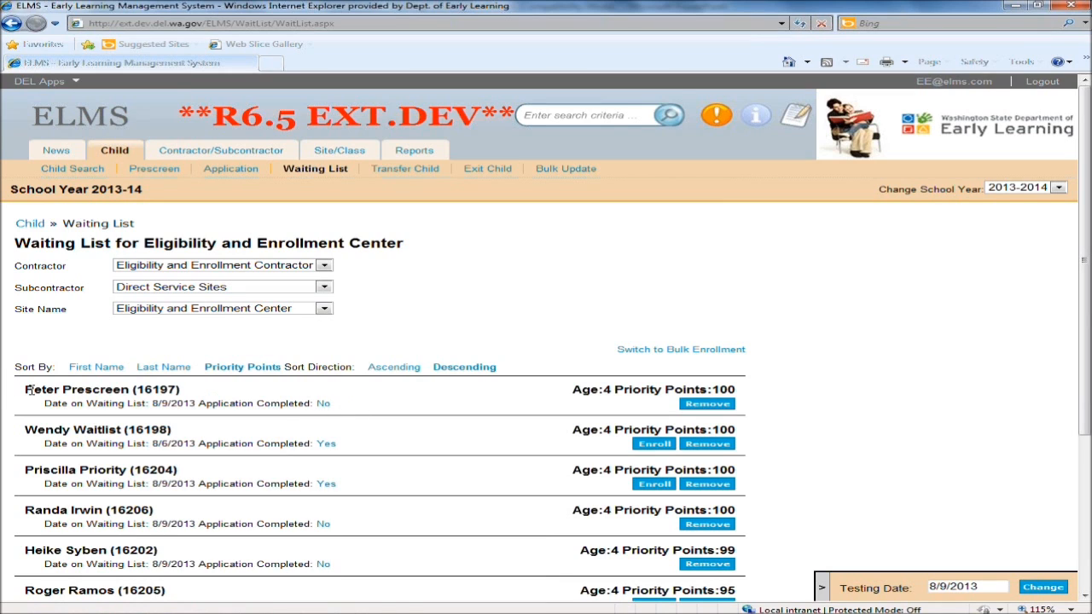
drag(27, 389, 180, 390)
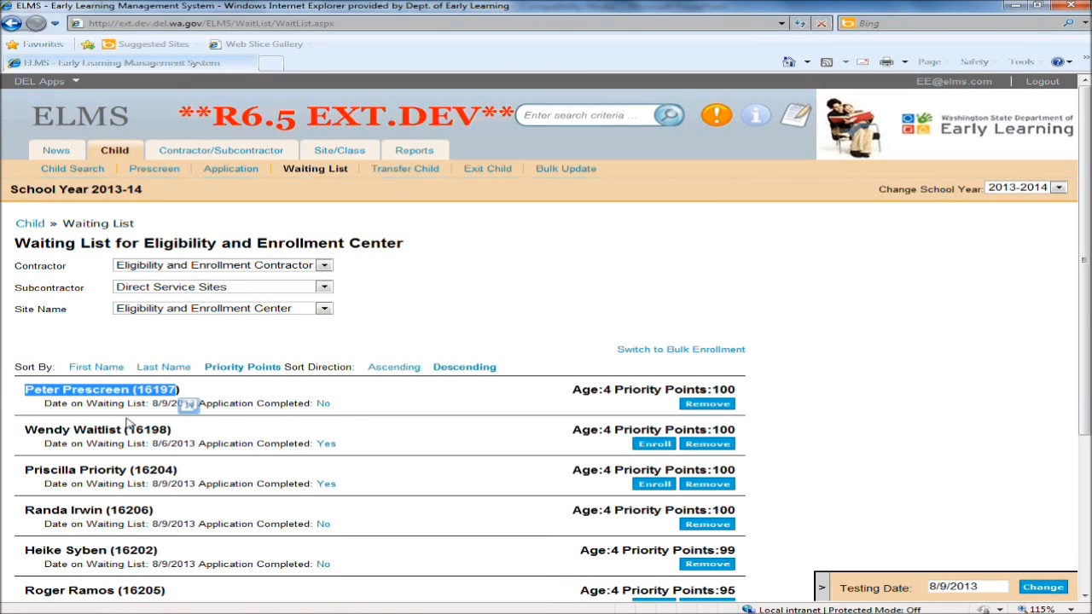
click(217, 403)
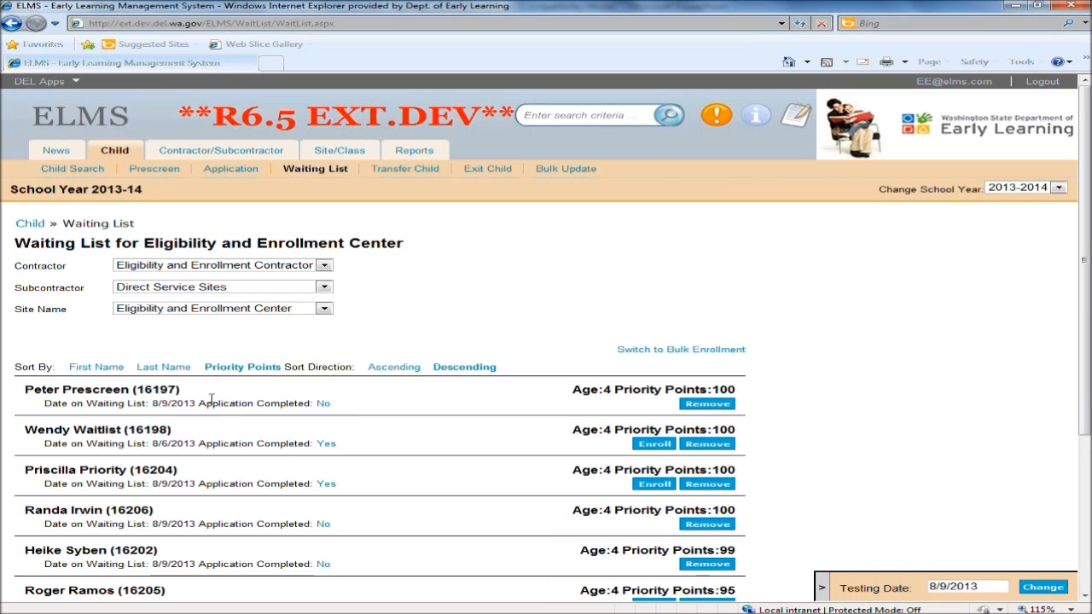
drag(199, 402, 331, 403)
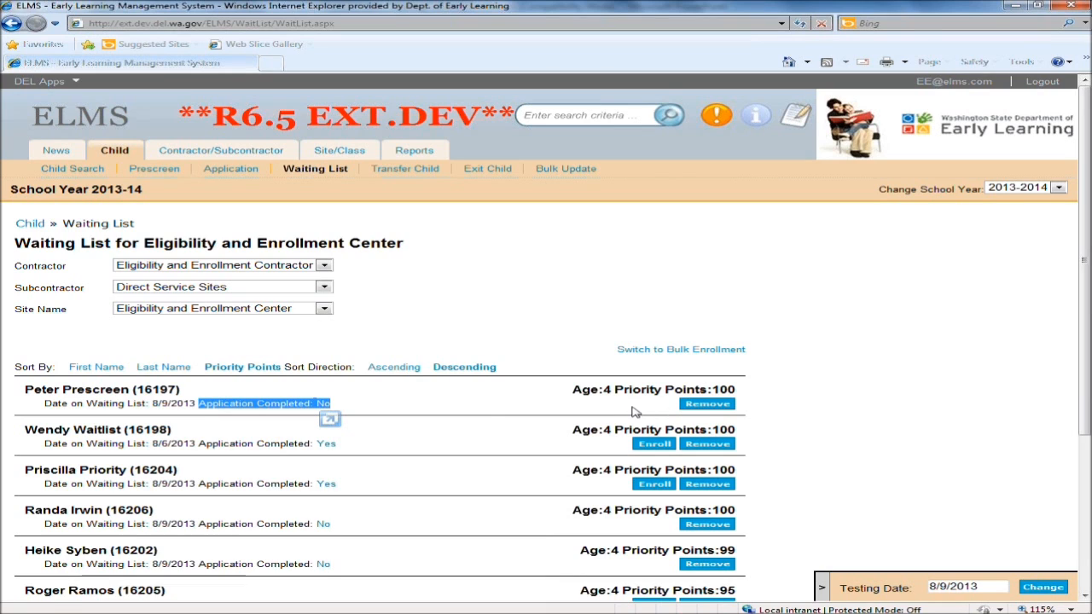
click(486, 404)
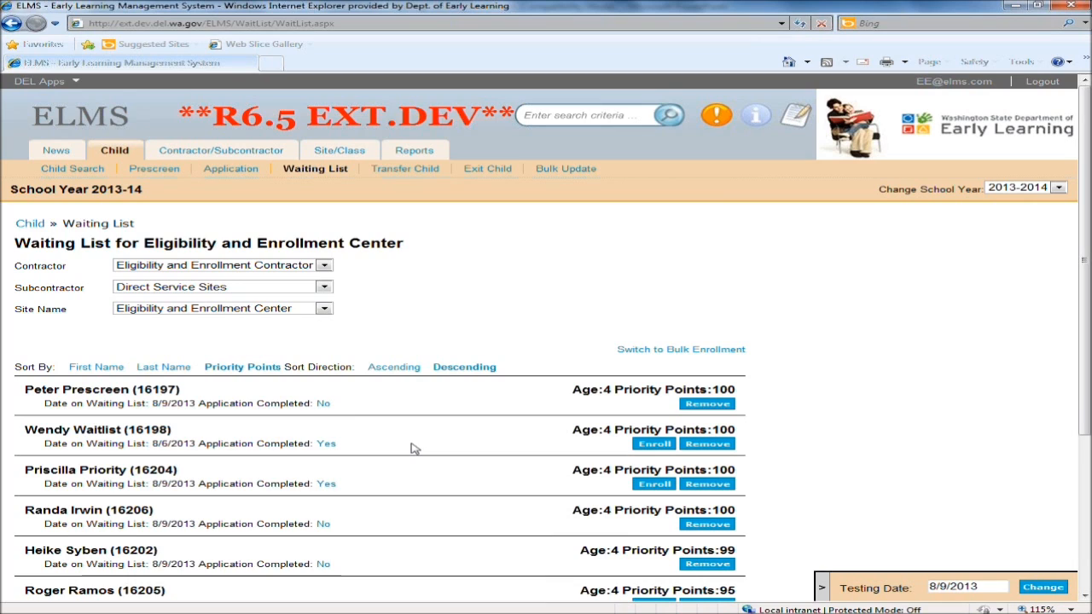
drag(30, 427, 160, 432)
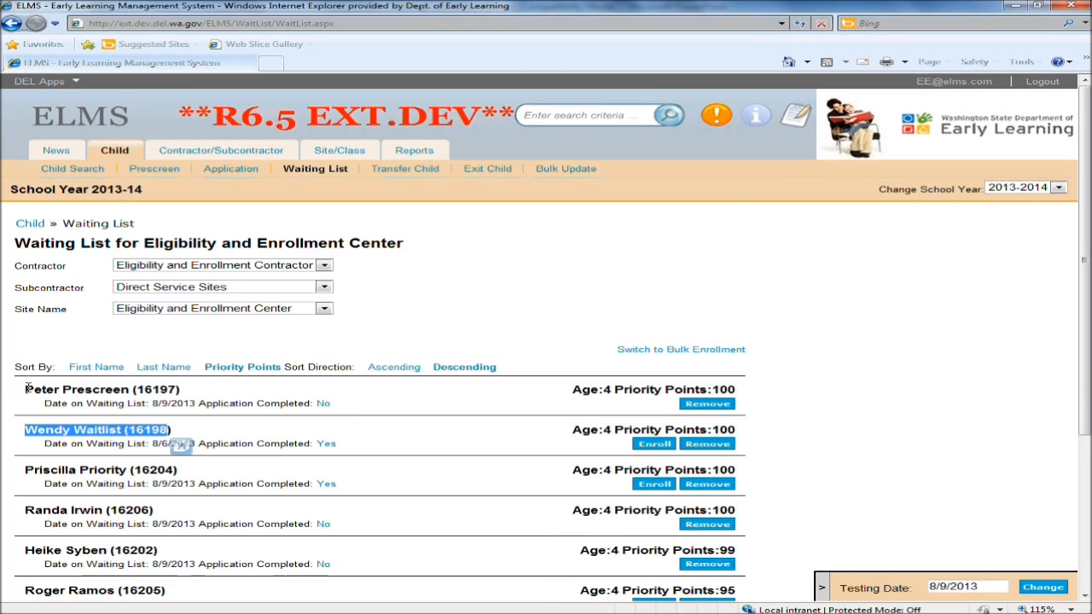
drag(25, 390, 177, 390)
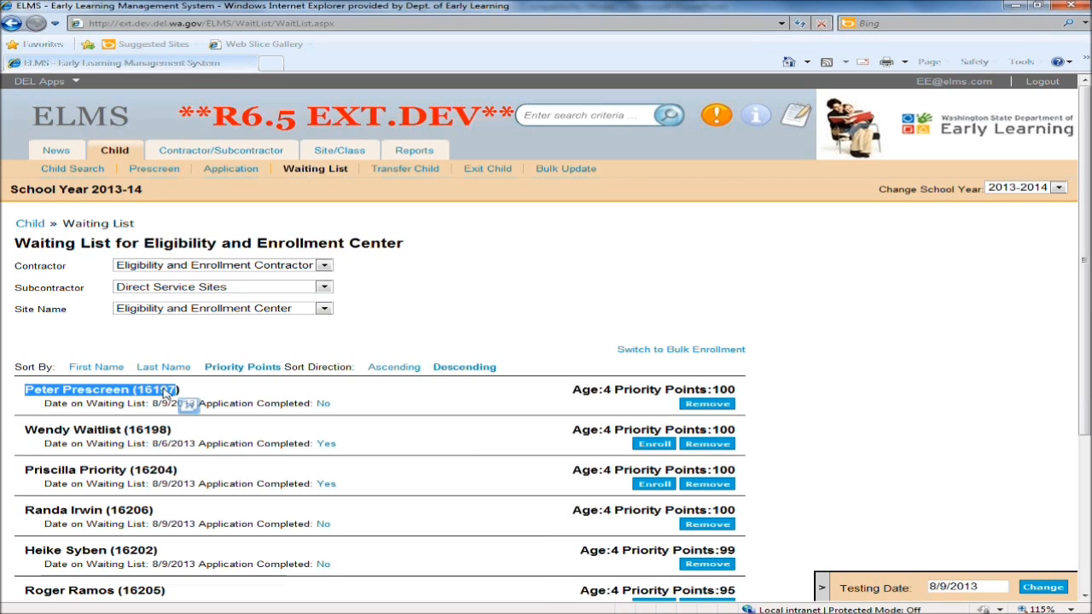
click(358, 408)
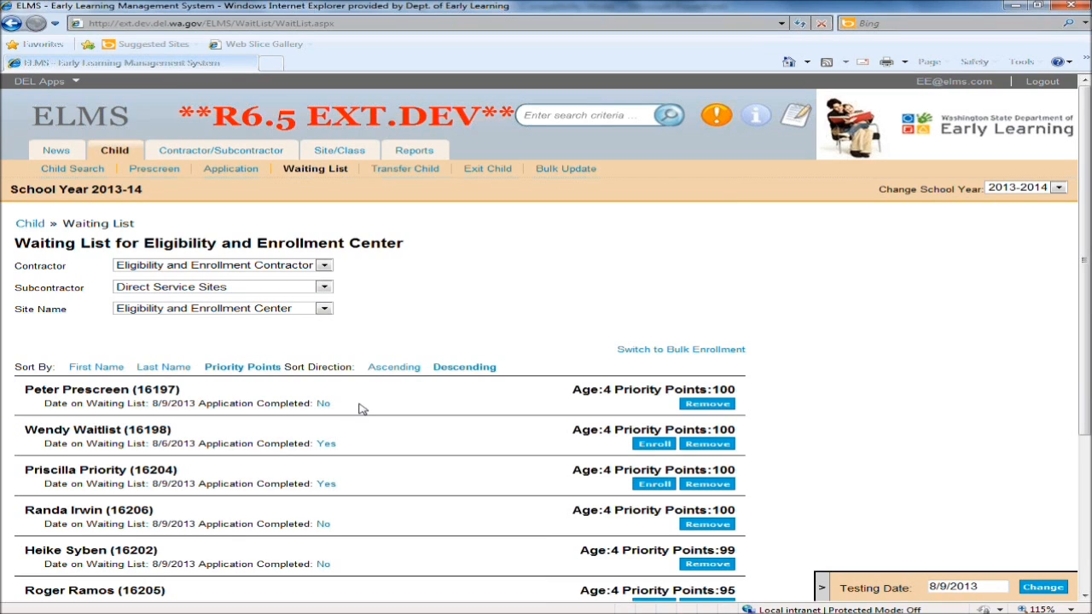
triple_click(602, 390)
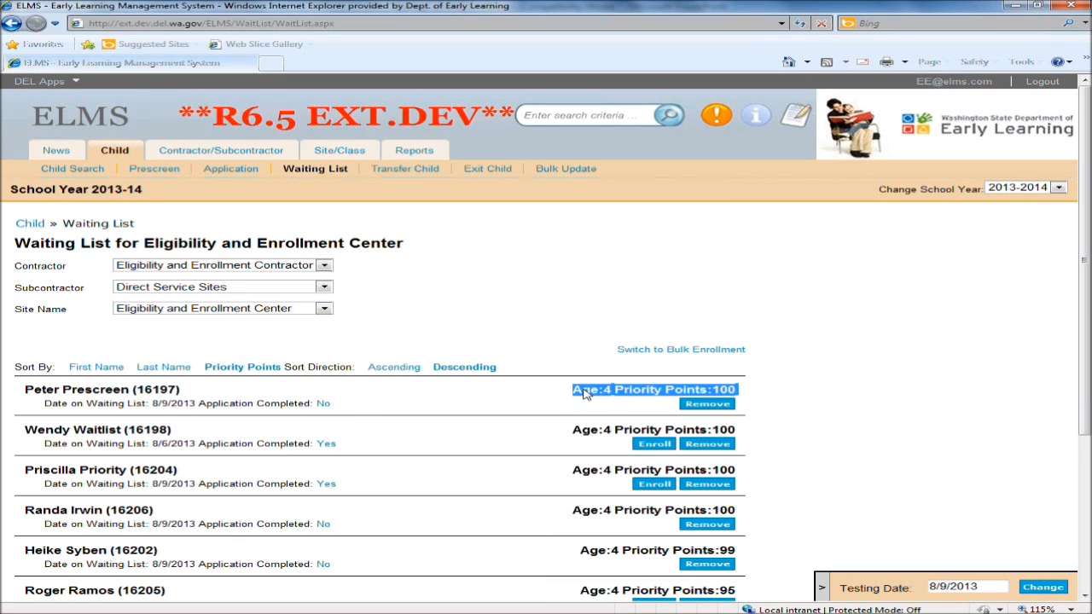
click(401, 407)
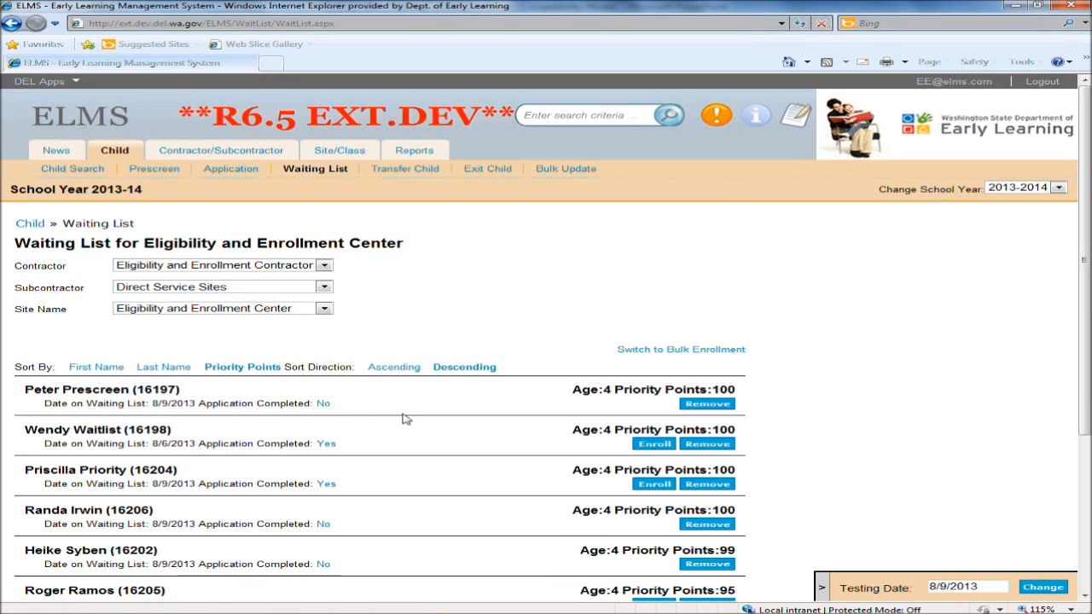
Start enrolling the second listed child, who has a completed application, and select Enrollment Class as the class.
drag(27, 430, 130, 432)
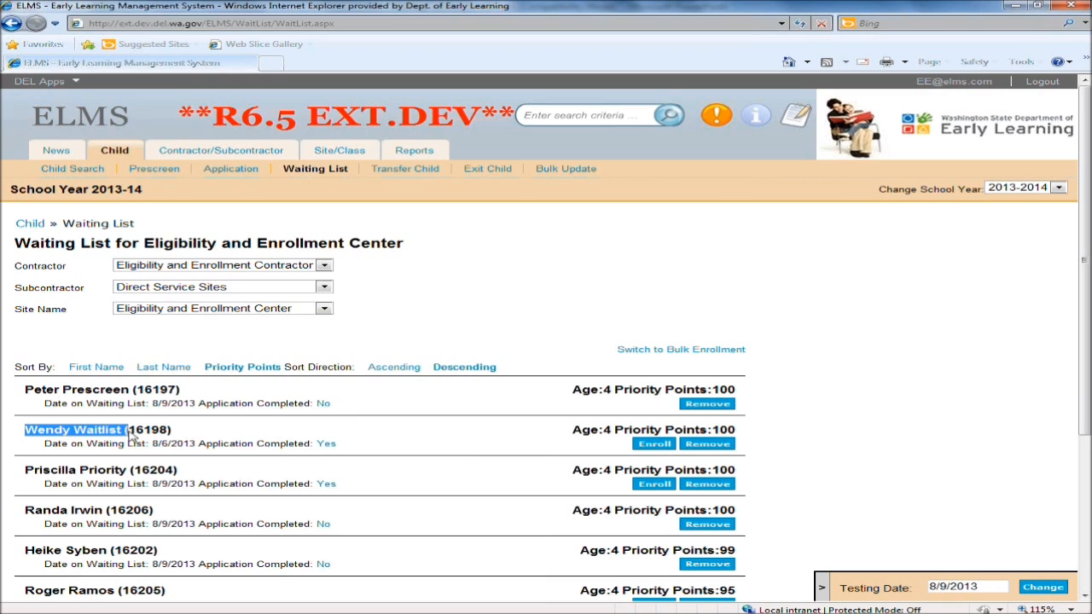
click(218, 446)
drag(198, 443, 310, 443)
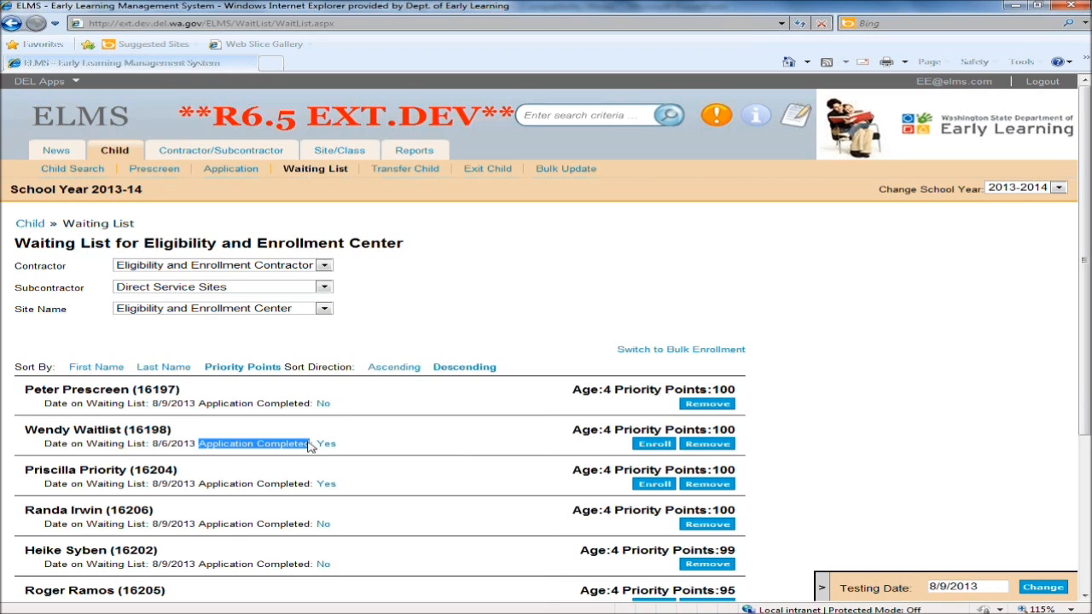
click(512, 444)
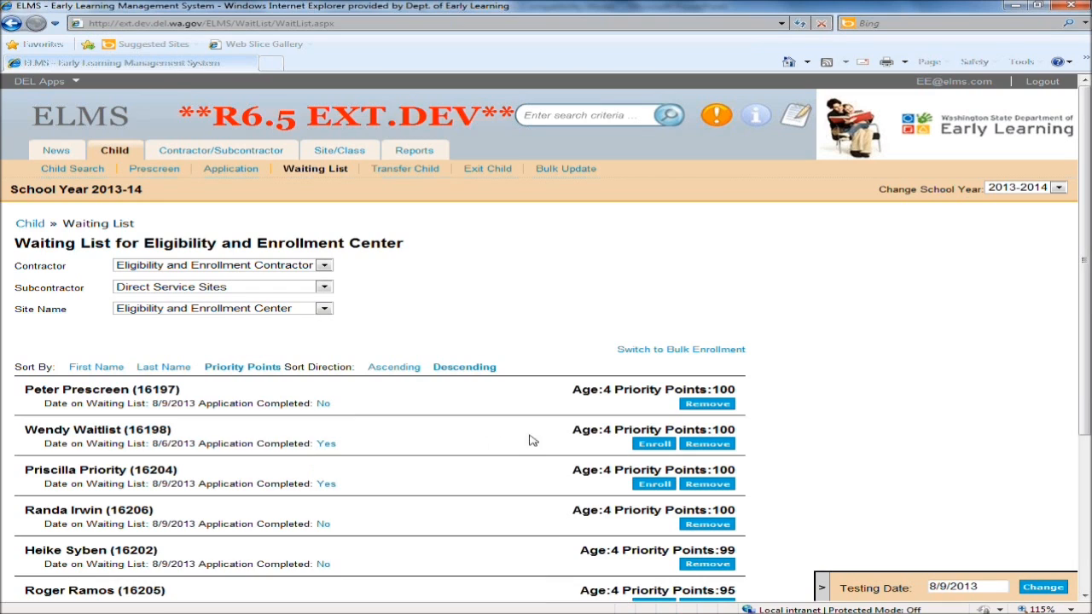
click(643, 449)
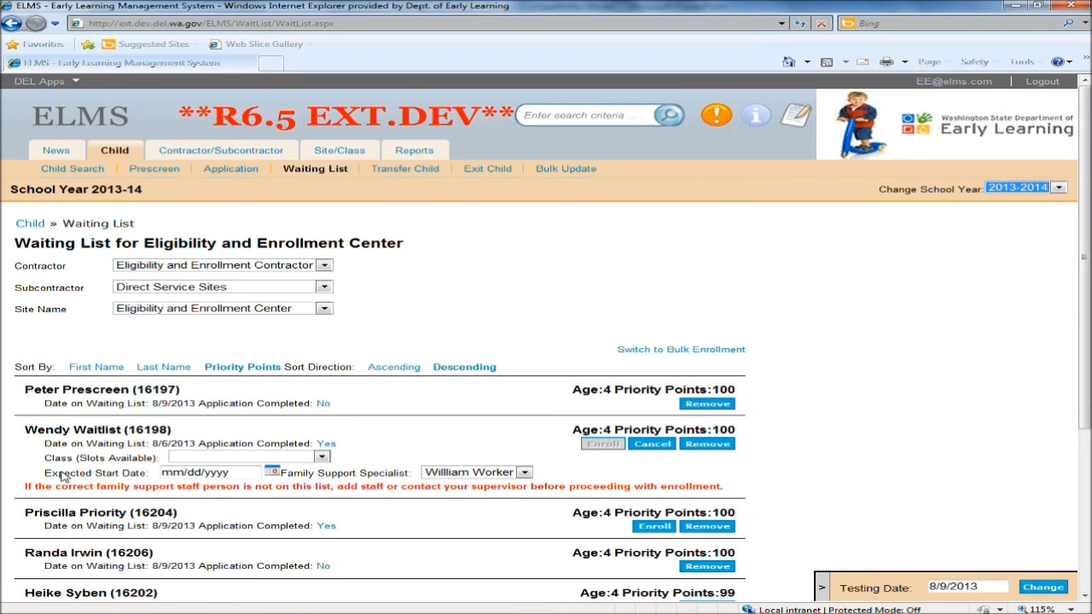
drag(45, 458, 128, 467)
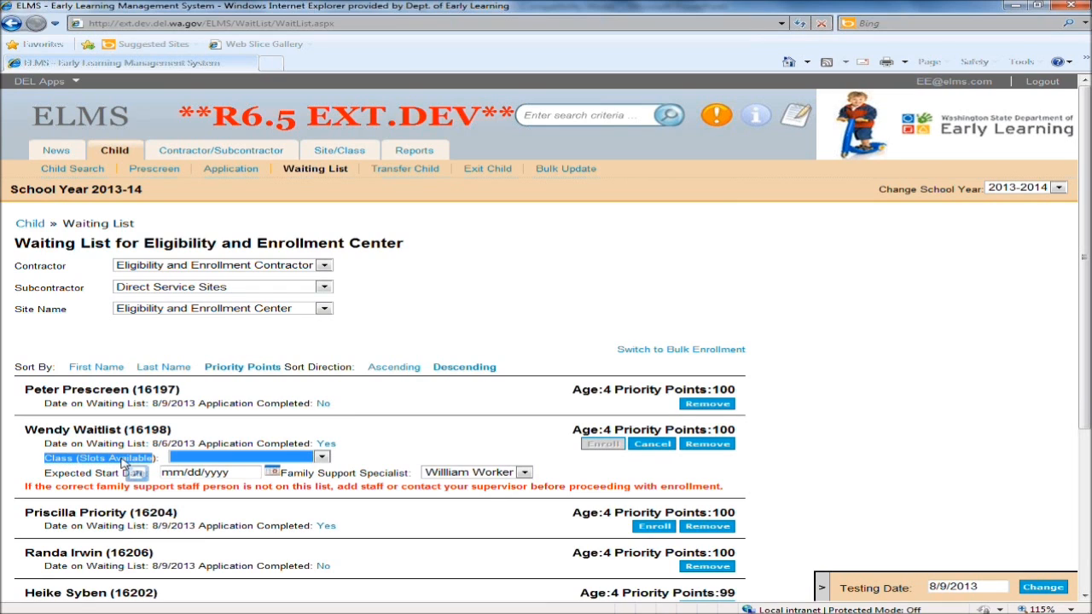
click(324, 458)
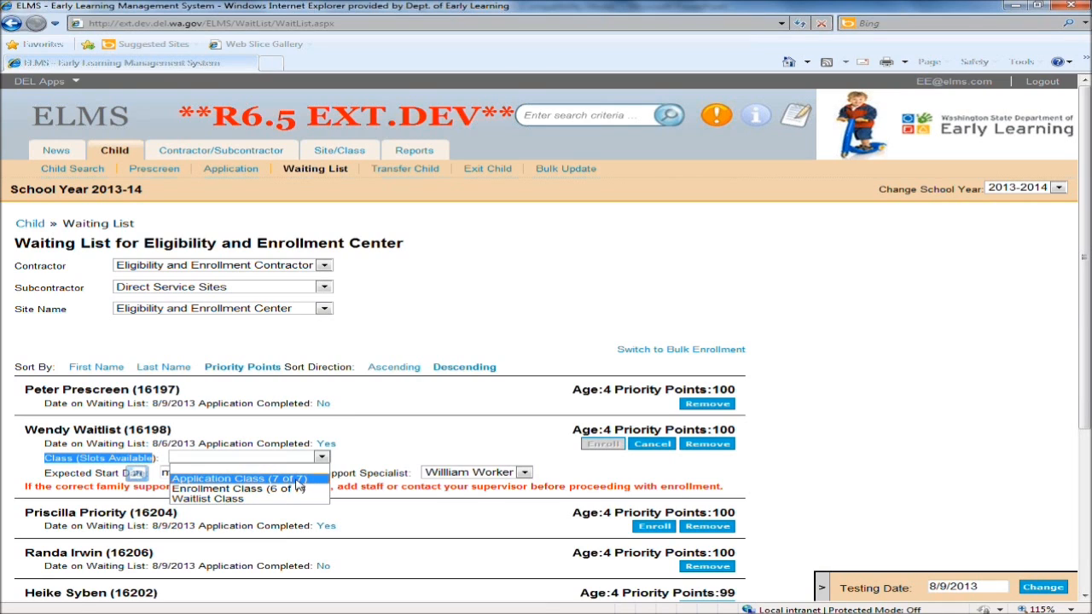
click(247, 492)
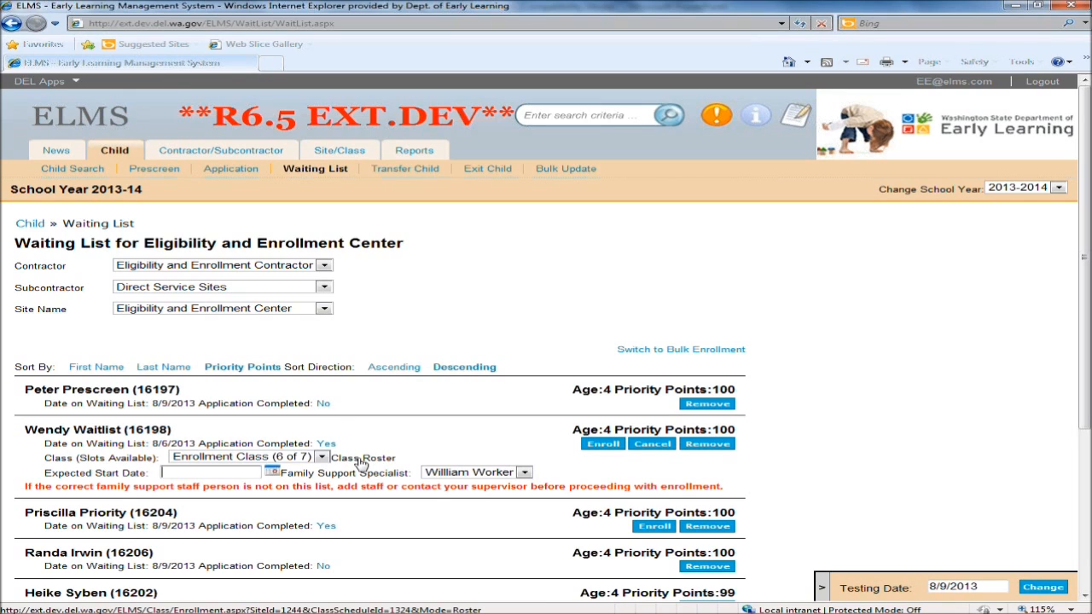
drag(401, 461, 333, 459)
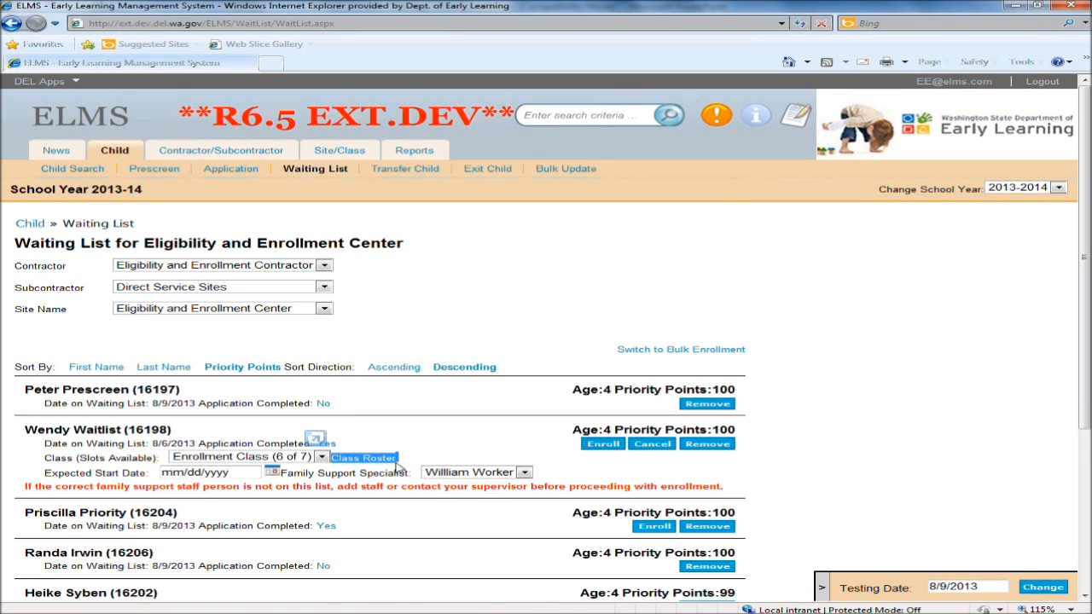
click(489, 445)
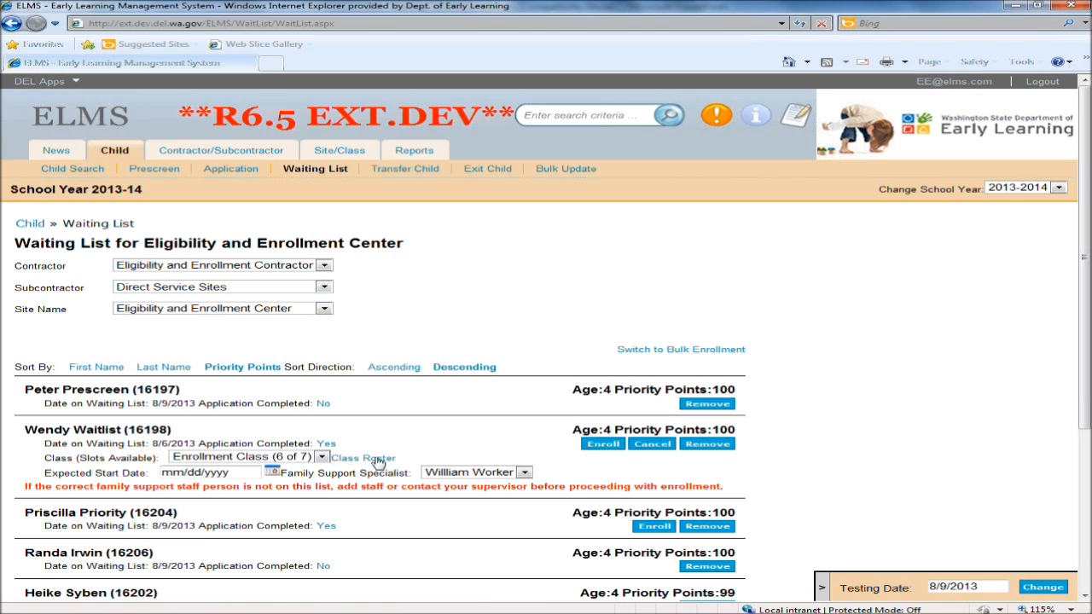
Set the expected start date to 9/15/13, choose the family support specialist and complete the child's enrollment.
click(257, 472)
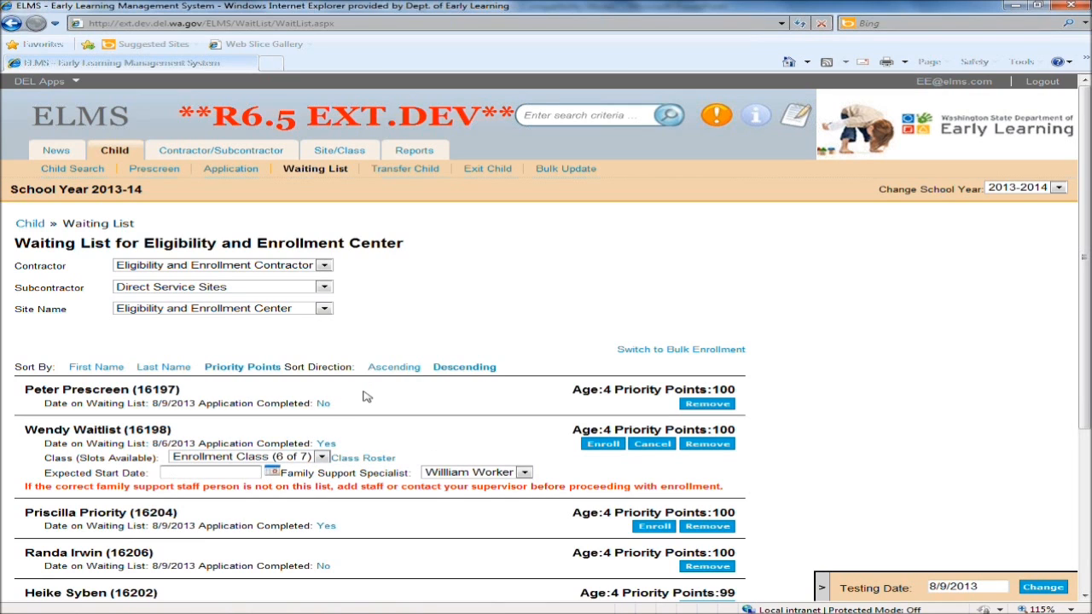
text(9/15/13)
click(525, 474)
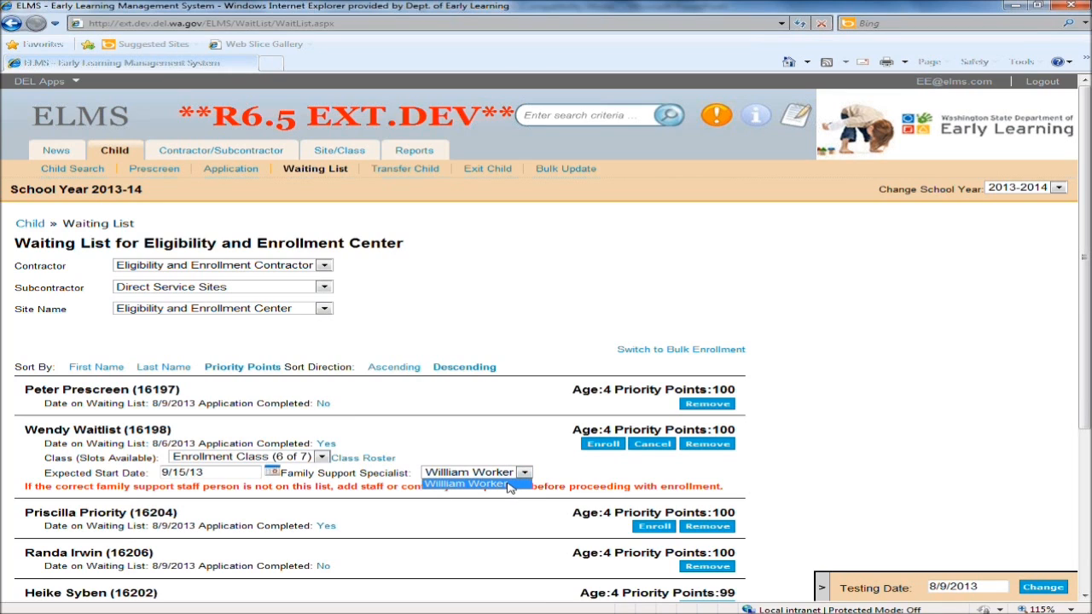
click(506, 485)
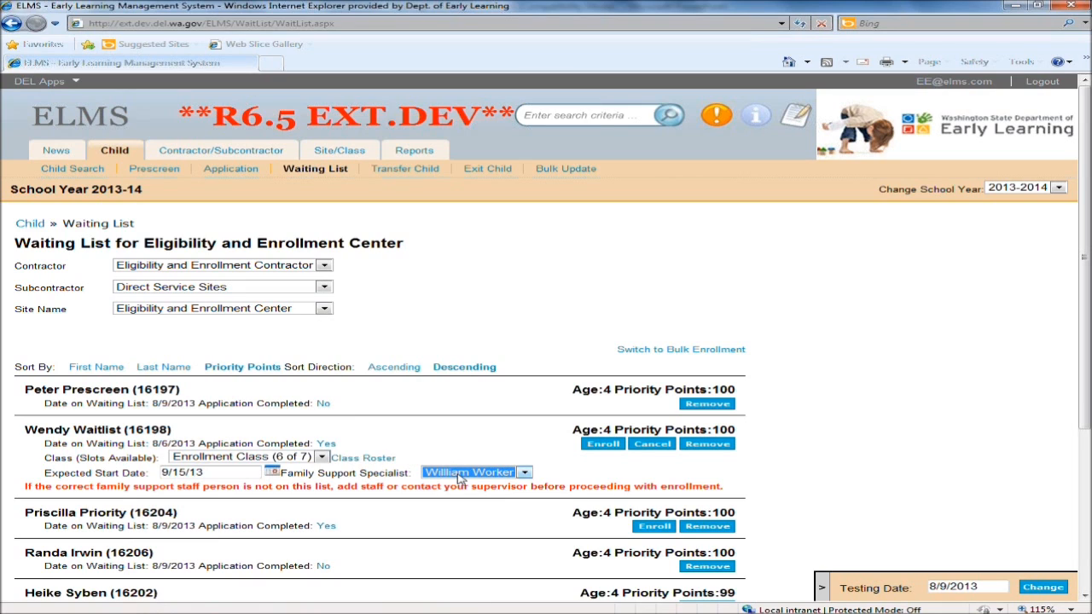
click(601, 445)
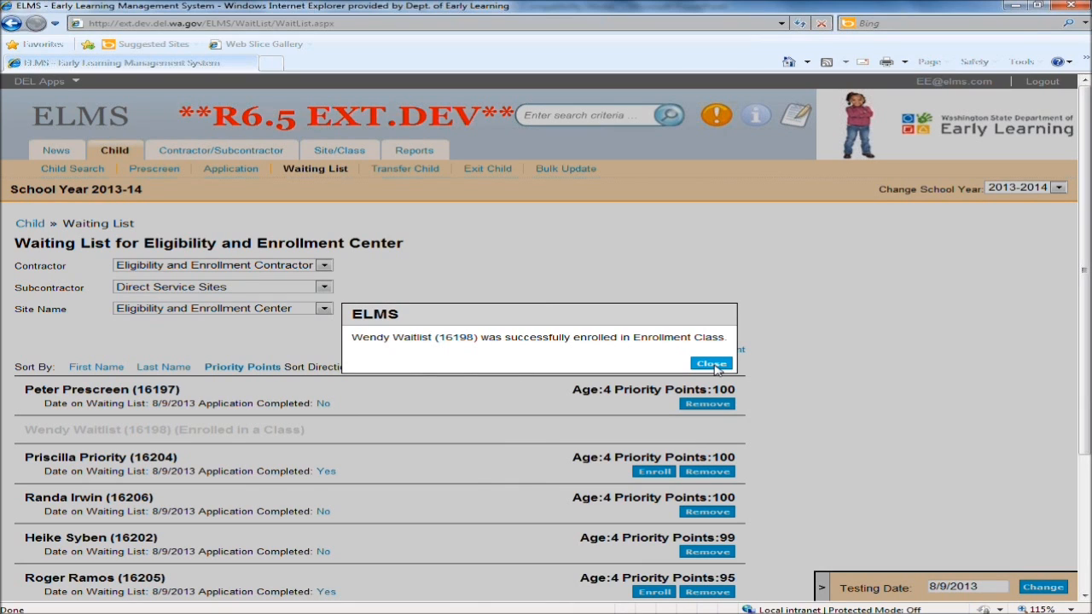
click(711, 363)
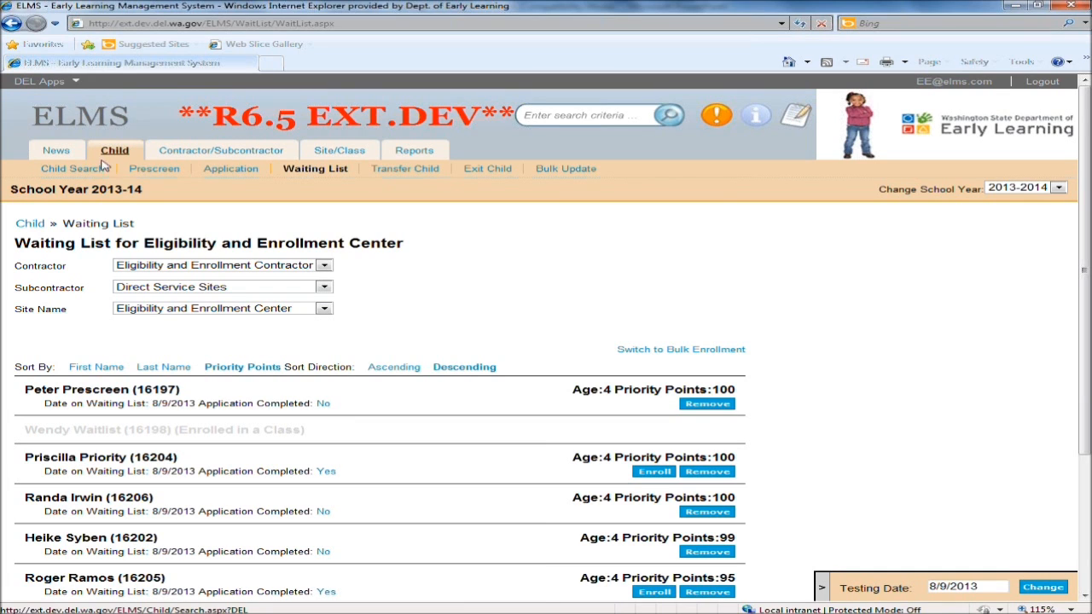
Run a Child Search for 2013-2014 without criteria and check which listed children offer the Enroll action.
click(77, 172)
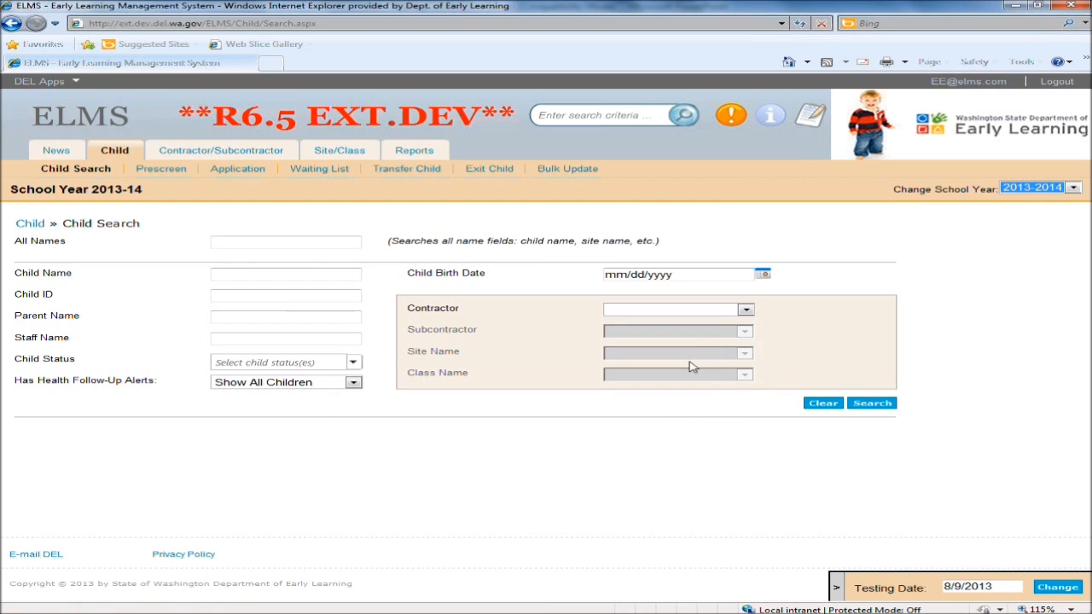
click(857, 403)
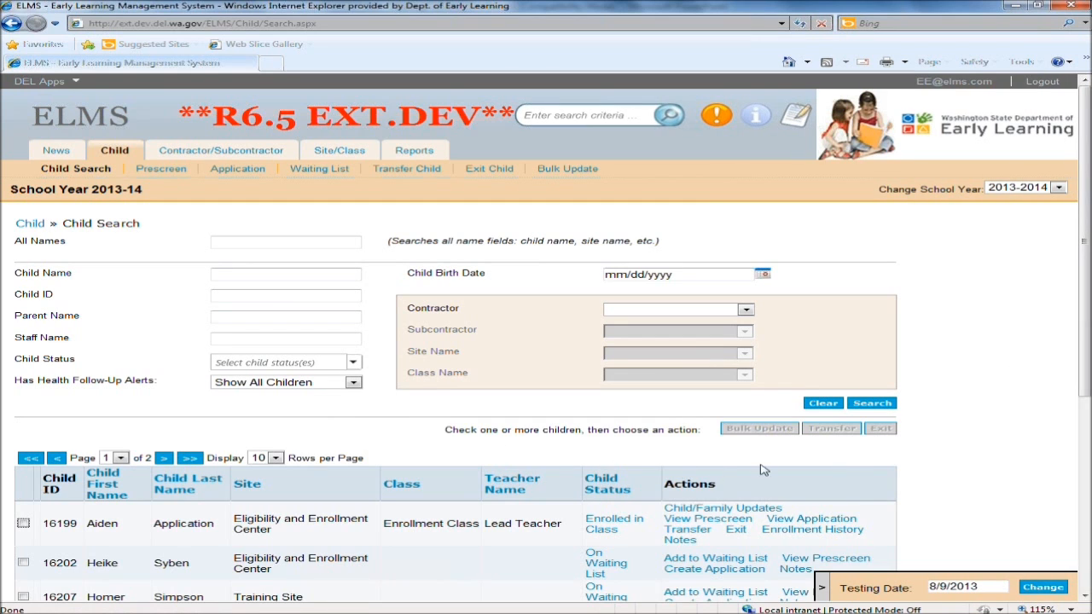
scroll(874, 487, down, 1)
scroll(954, 482, down, 2)
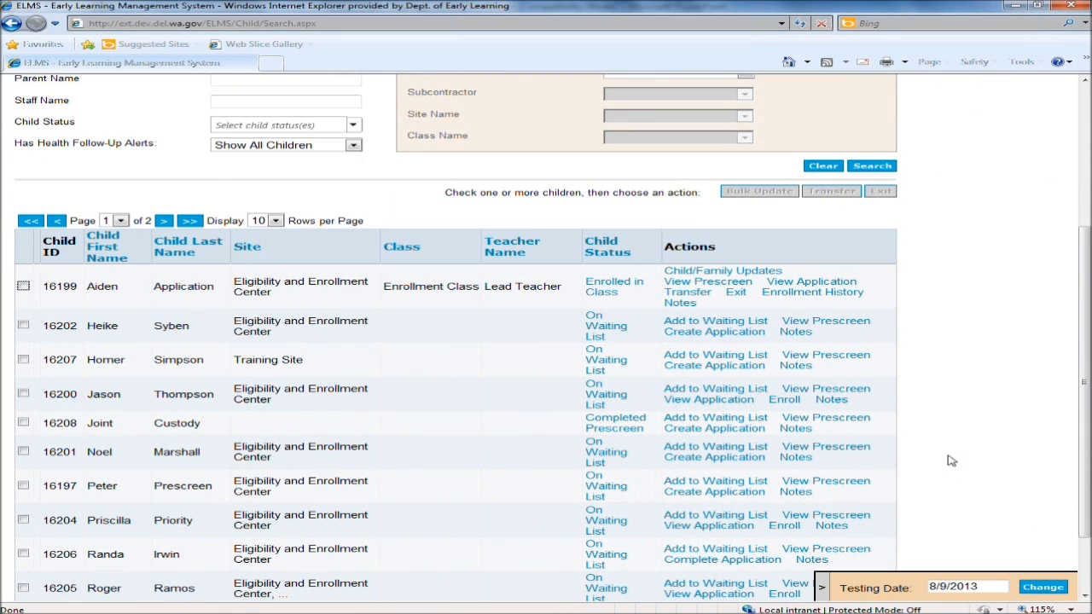
scroll(953, 459, down, 1)
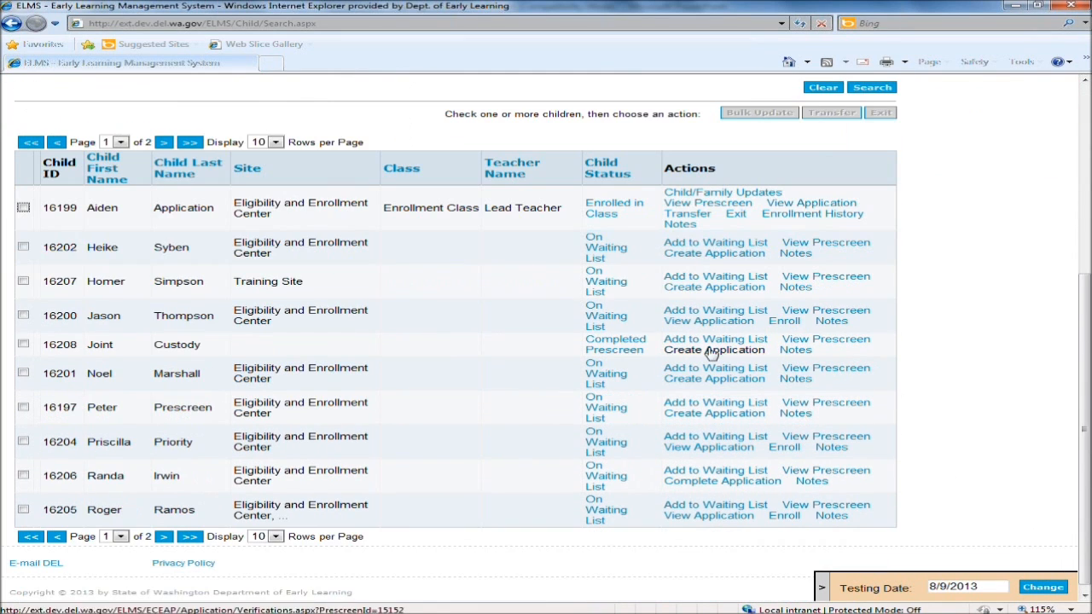
drag(86, 317, 135, 325)
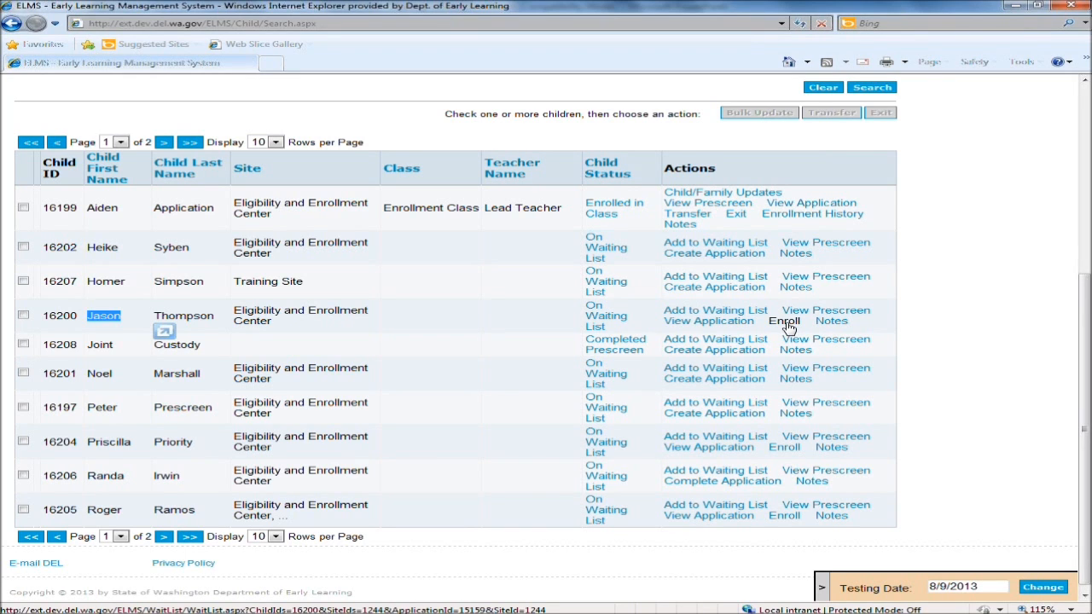
Start enrolling the eighth listed child, whose priority application is complete, from the Child Search results and select Enrollment Class as the class.
click(88, 446)
drag(88, 447, 189, 446)
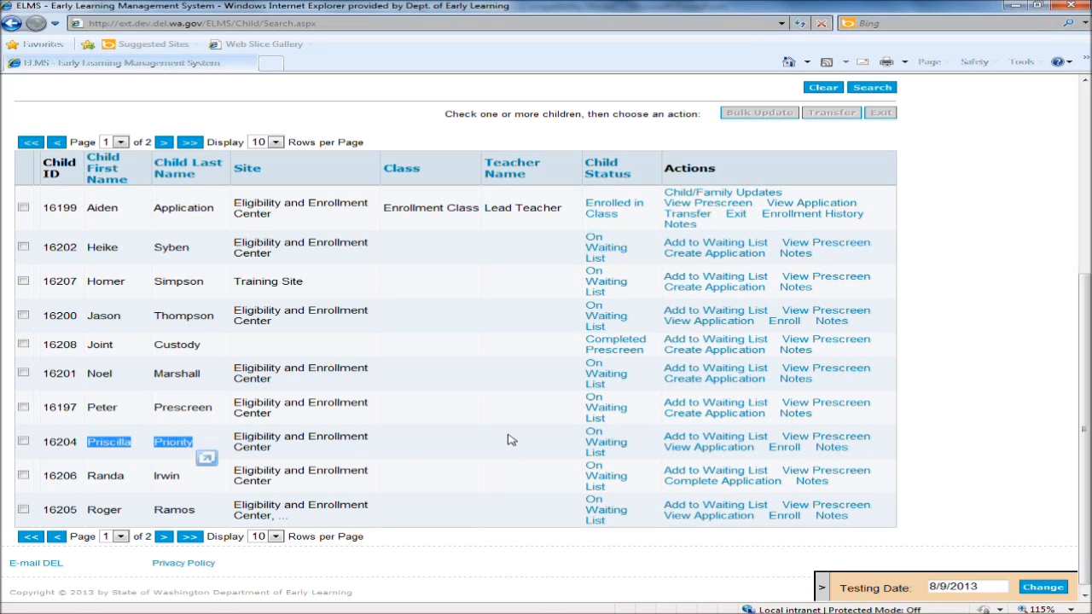
click(783, 448)
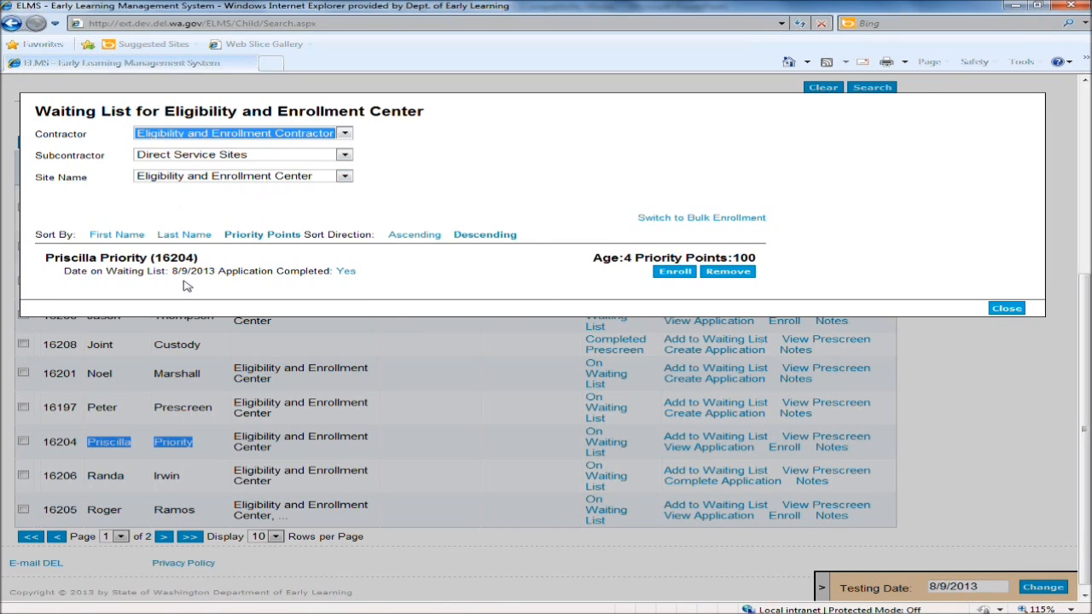
click(669, 273)
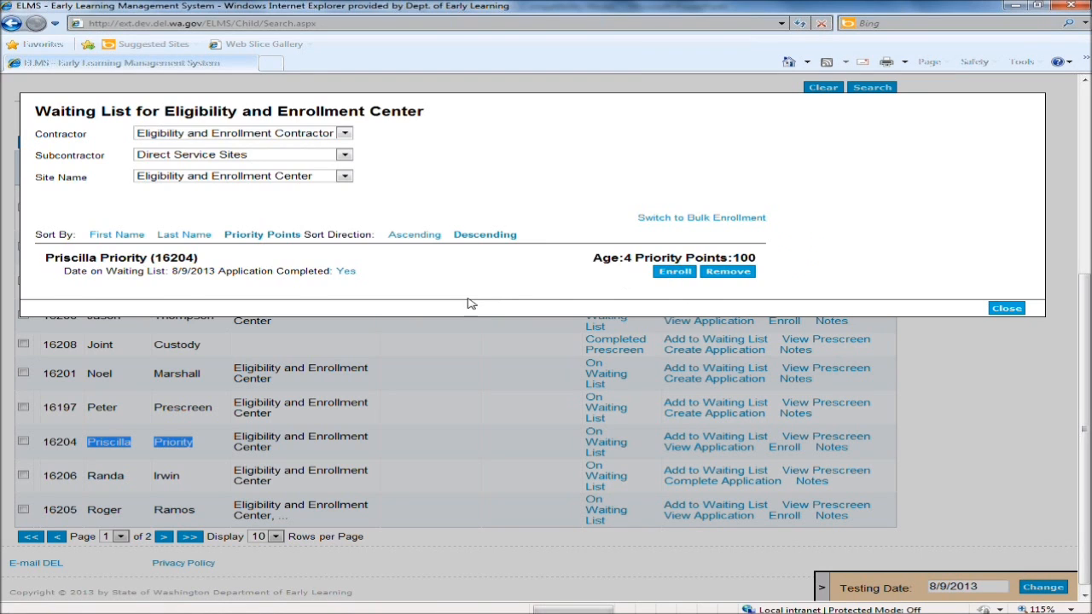
click(213, 290)
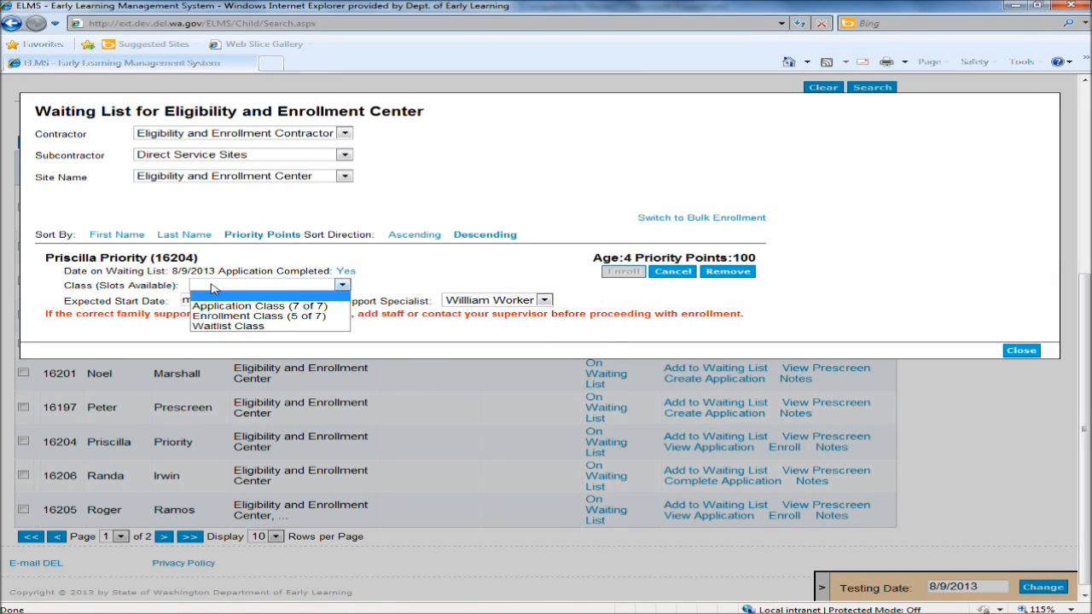
click(217, 316)
Set the expected start date to 9/15/13, choose the family support specialist, complete the enrollment and close the waiting list window.
click(214, 304)
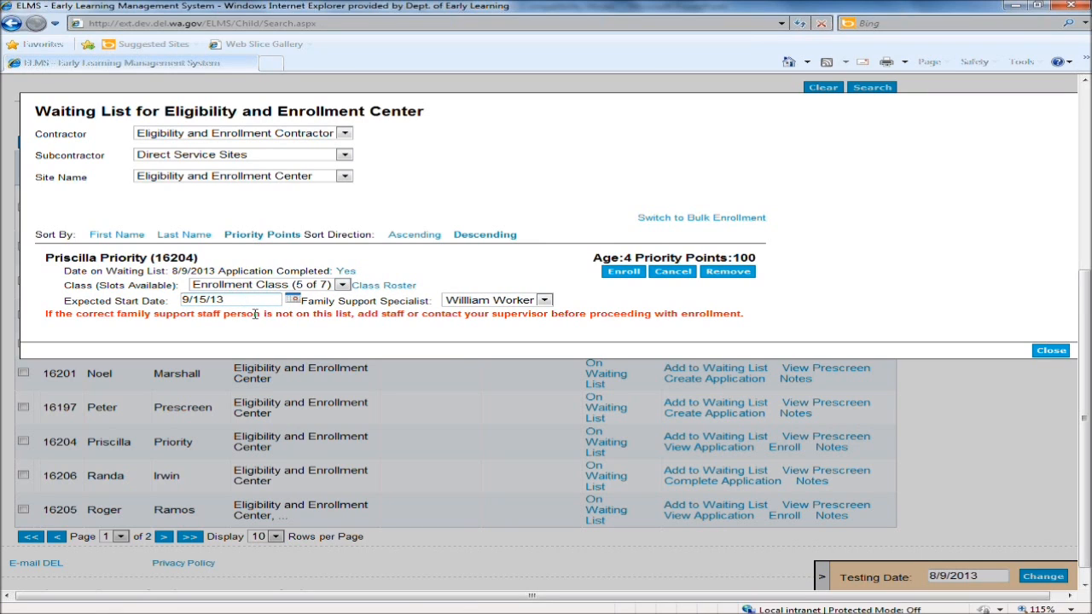
click(544, 302)
click(528, 312)
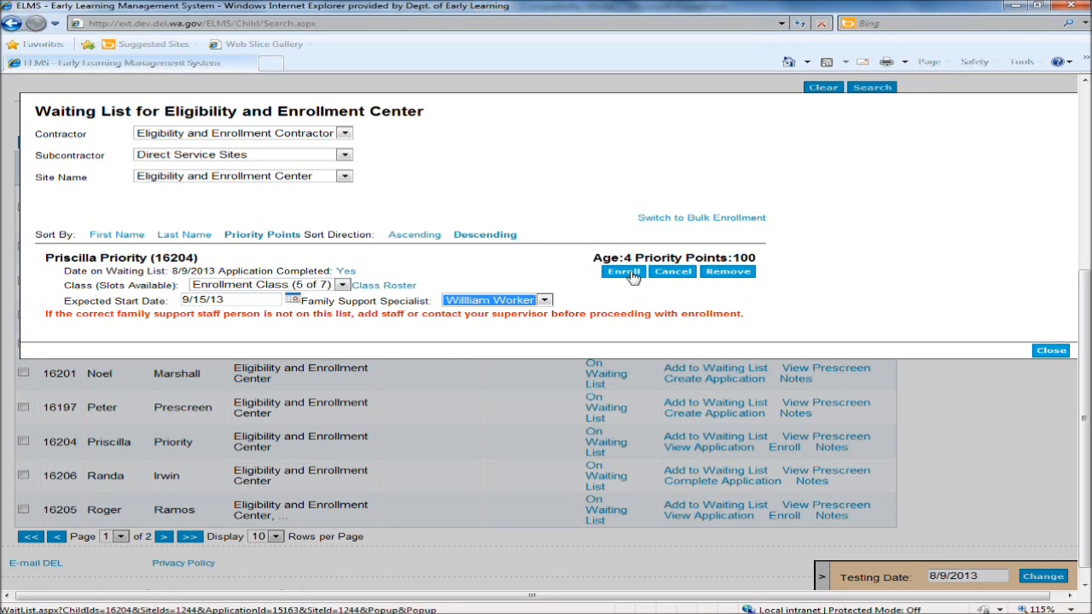
click(624, 272)
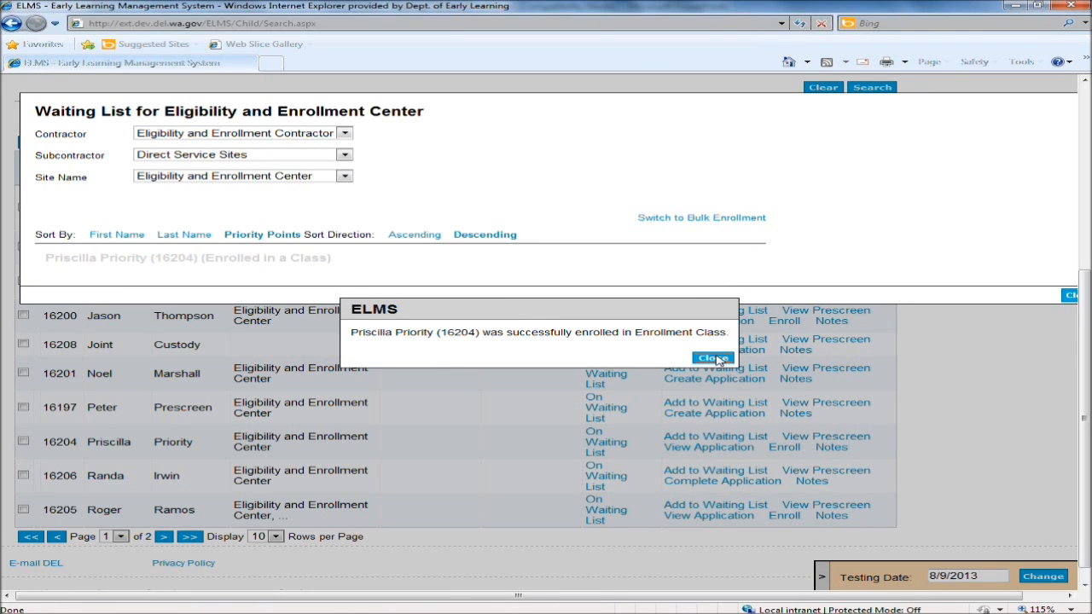
click(713, 358)
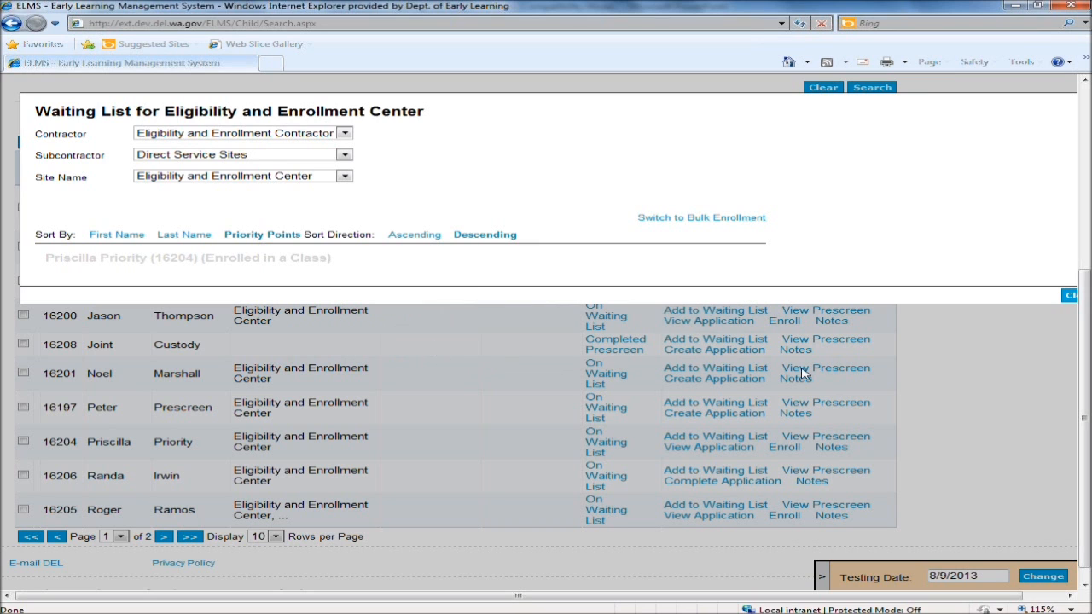
click(1071, 296)
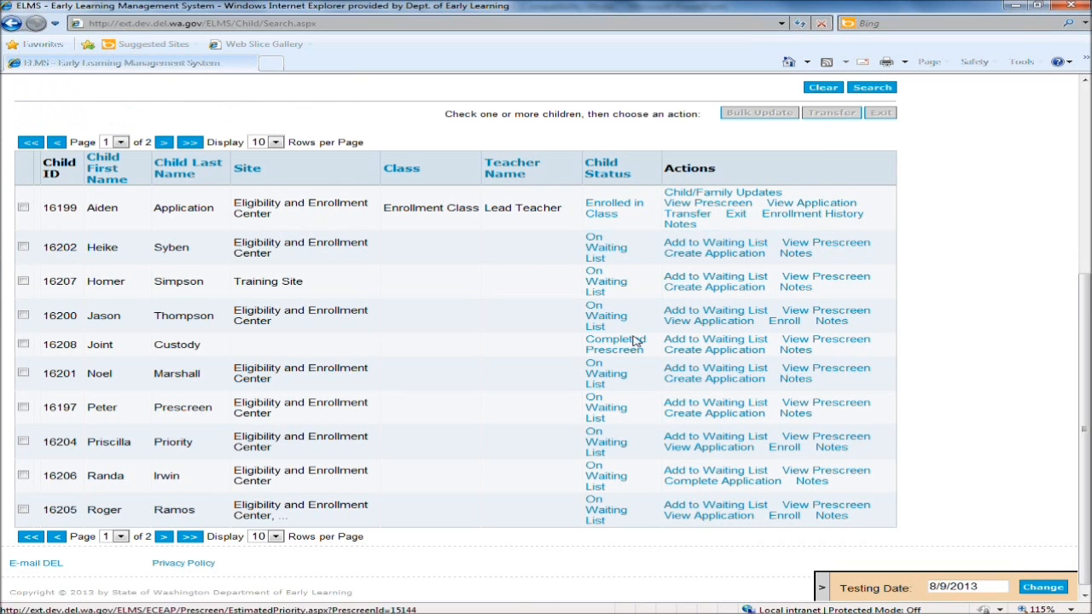
Go to the Eligibility and Enrollment Center waiting list and check the fourth child's age and priority points.
scroll(925, 448, up, 4)
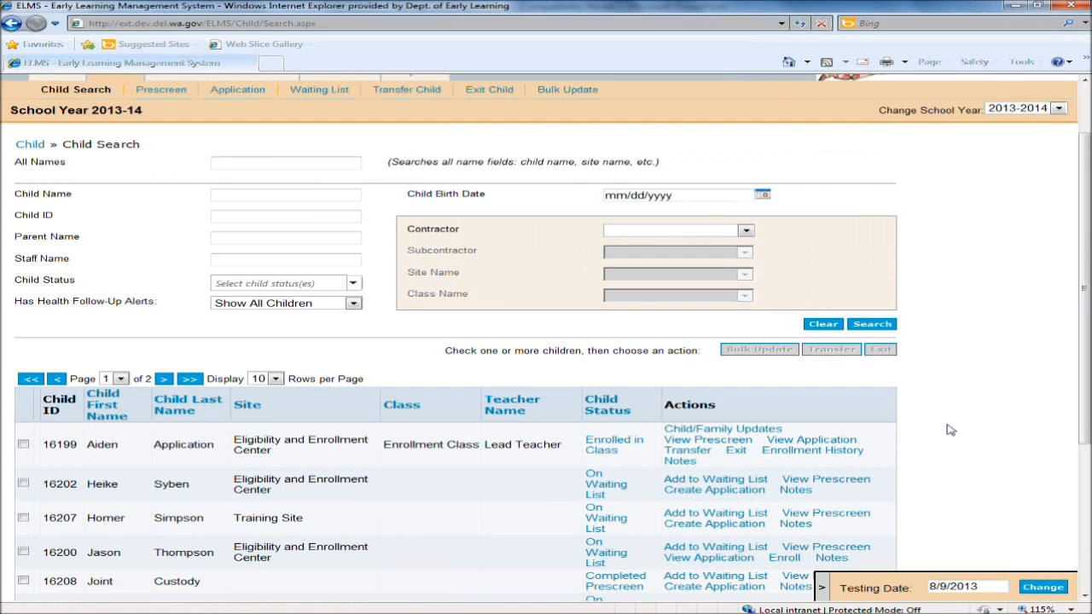
click(304, 176)
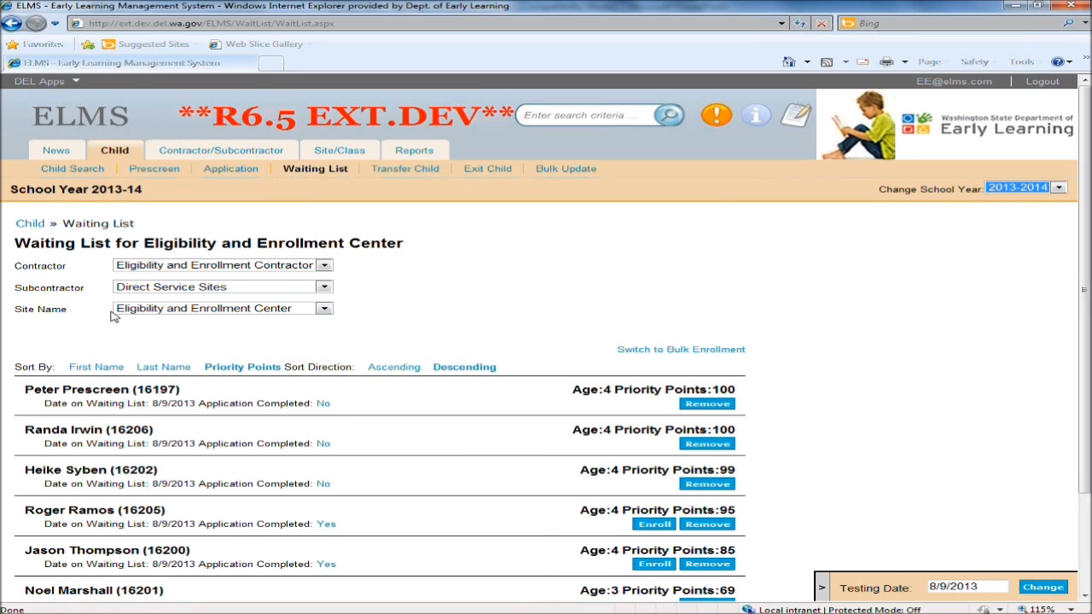
click(118, 310)
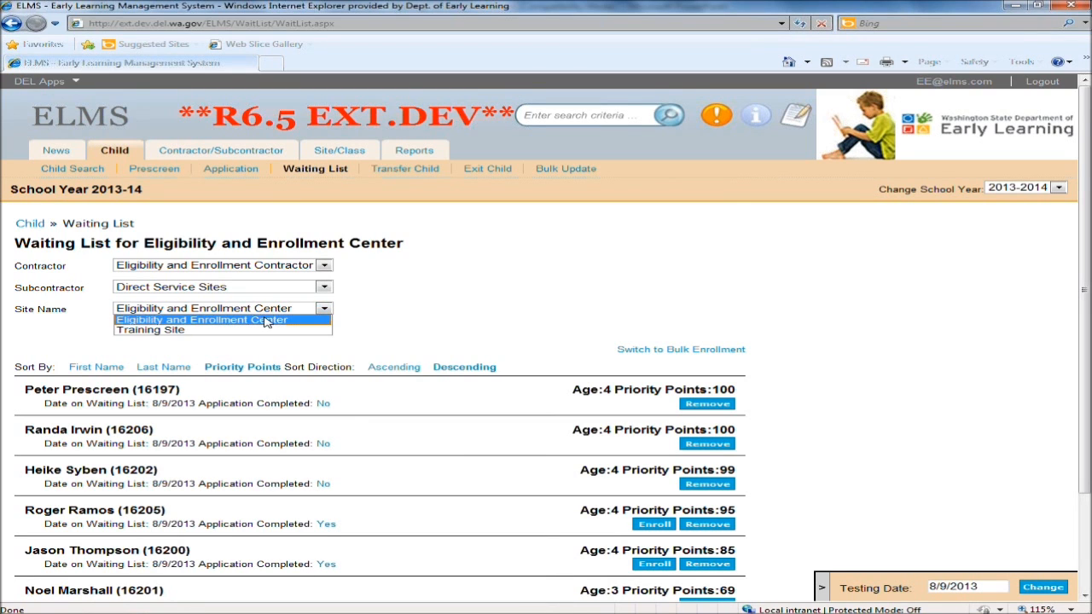
click(503, 311)
scroll(764, 316, down, 2)
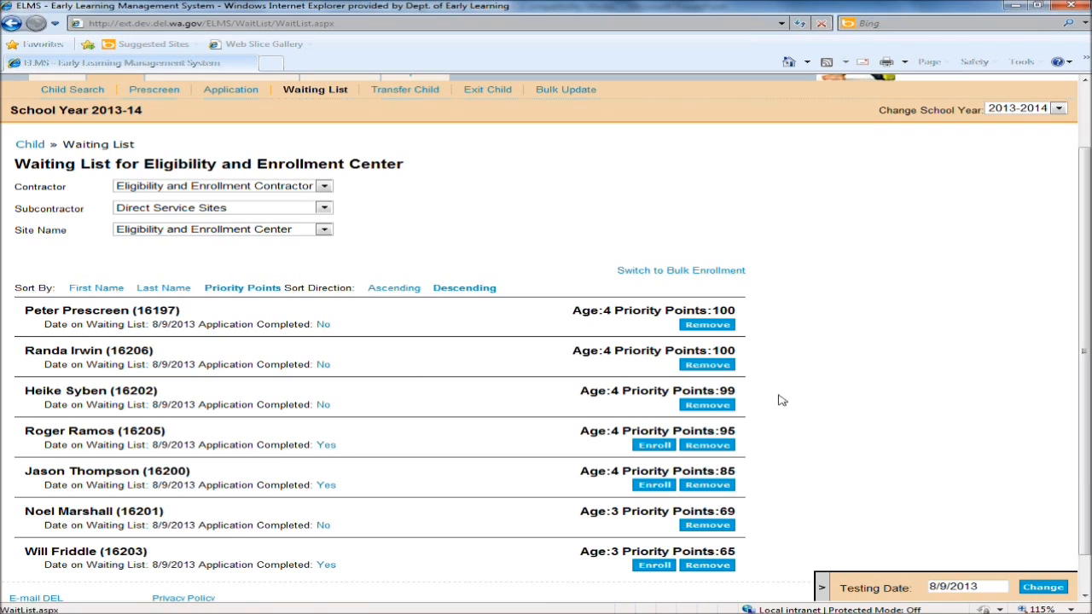
drag(737, 431, 579, 432)
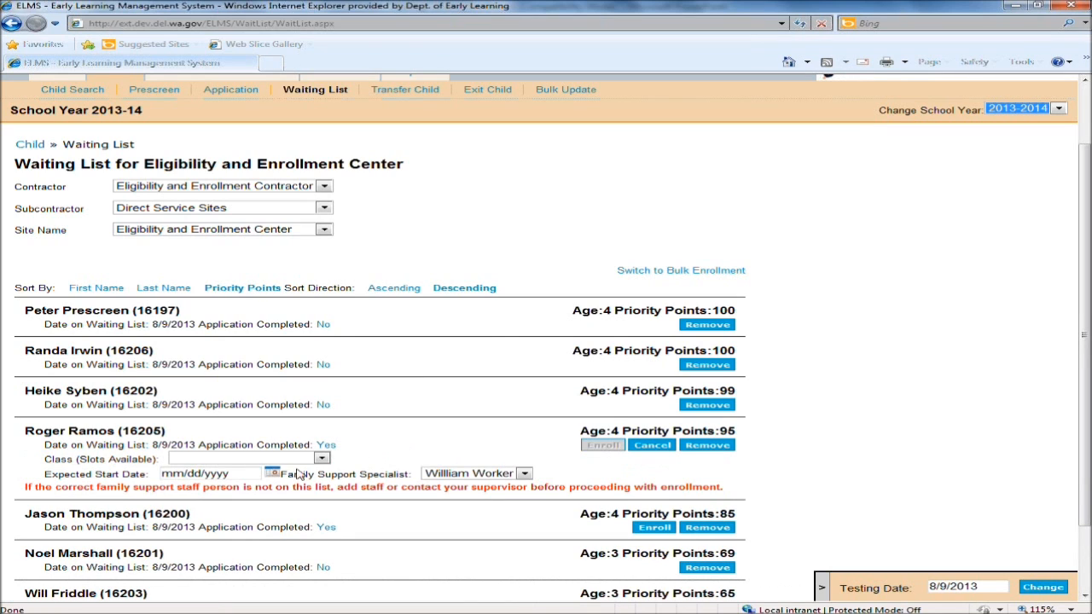
Enroll the fourth listed child in Application Class with expected start date 9/15/13 and the available family support specialist.
click(323, 459)
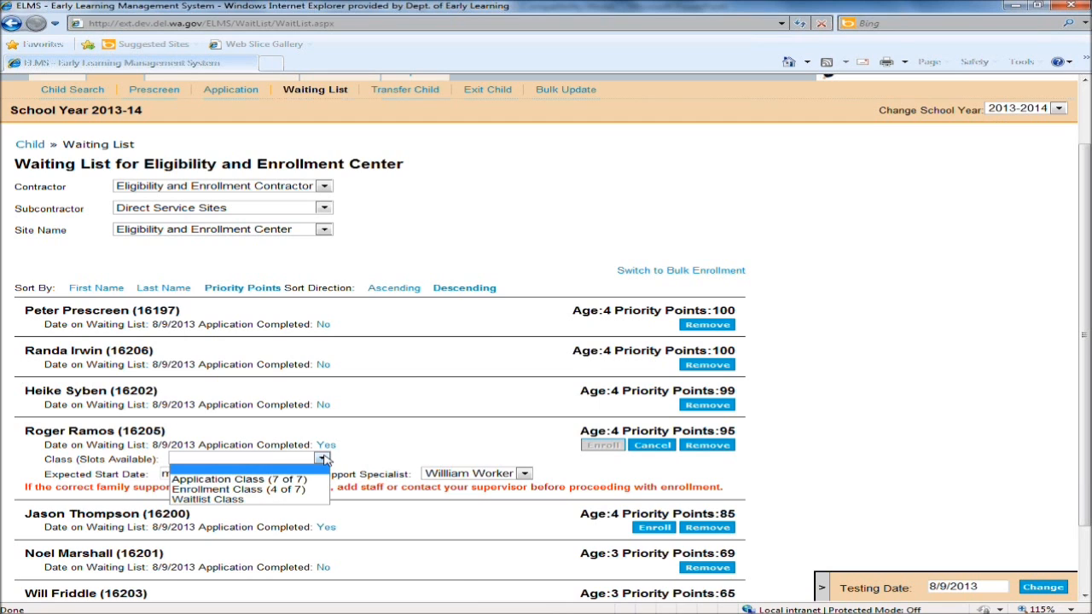
click(308, 479)
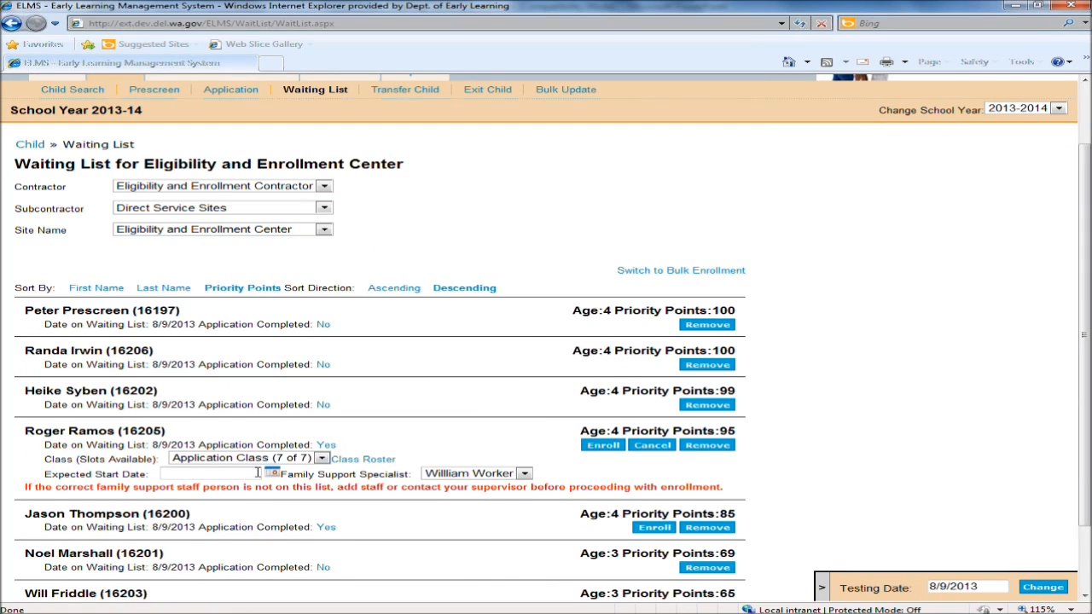
text(9/15/13)
click(524, 475)
click(509, 484)
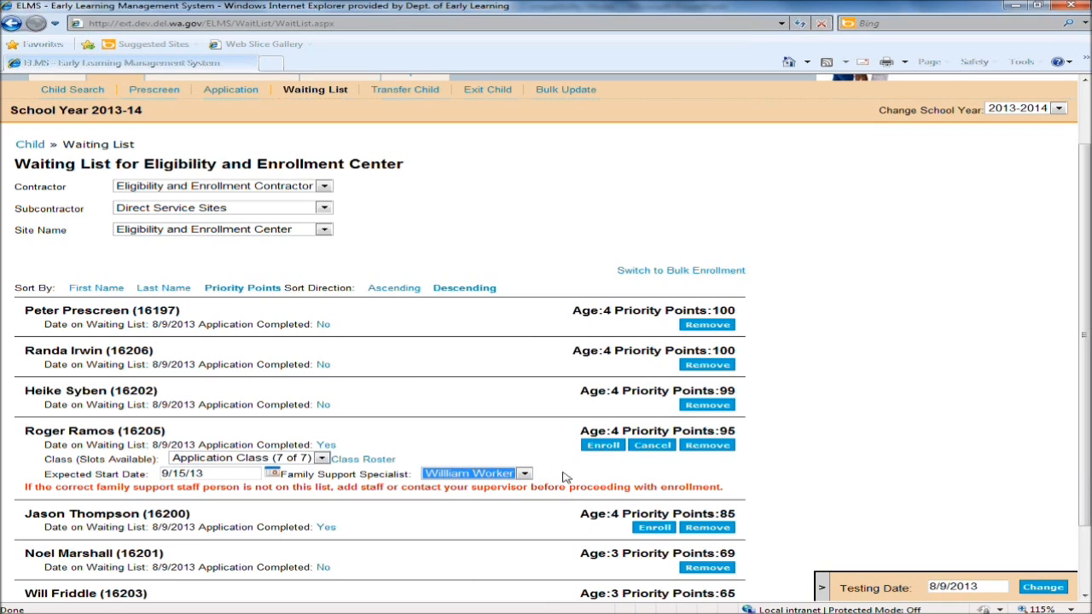
click(599, 445)
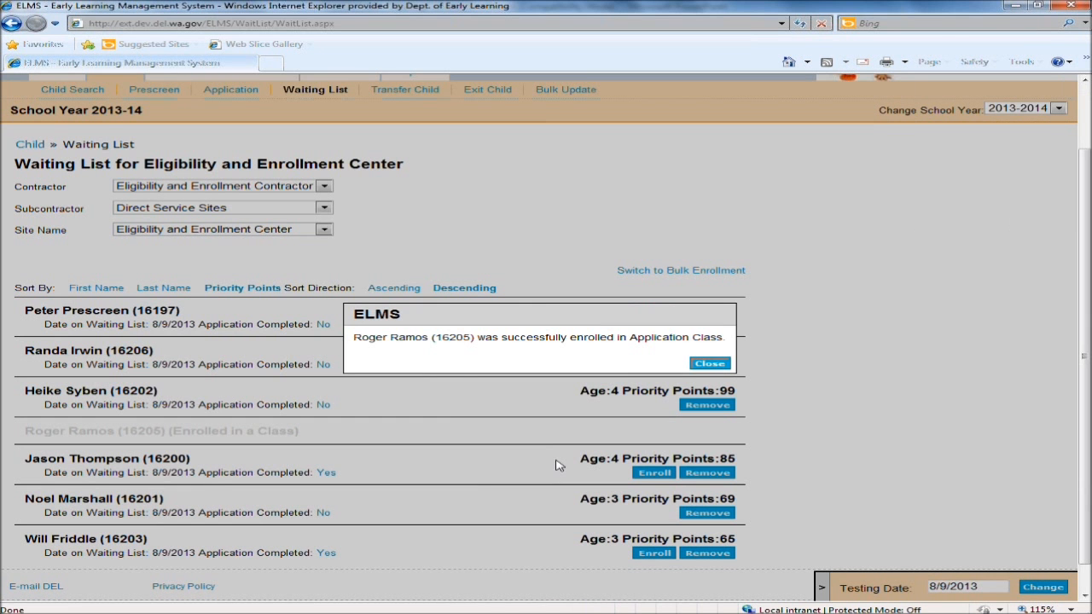
click(701, 364)
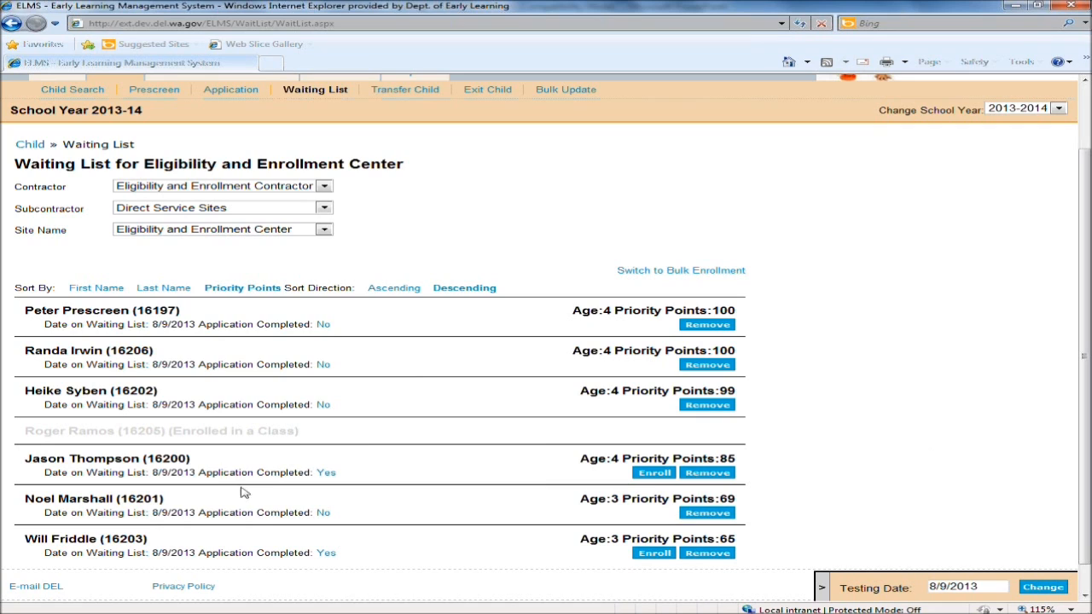
Start enrolling the next child with a completed application, selecting Waitlist Class, expected start date 9/15/13 and the family support specialist.
click(662, 476)
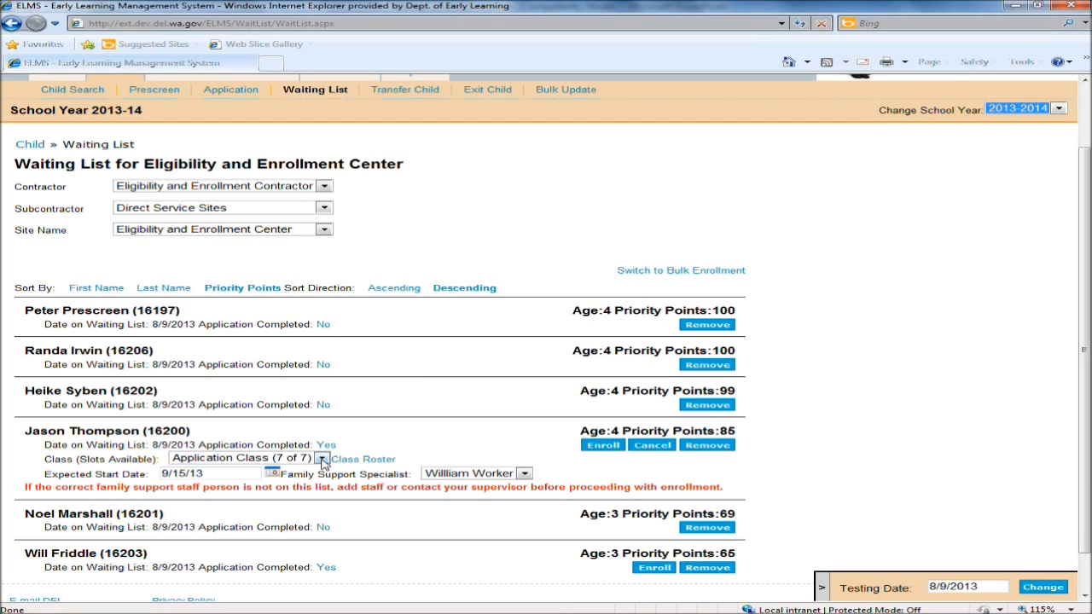
click(322, 459)
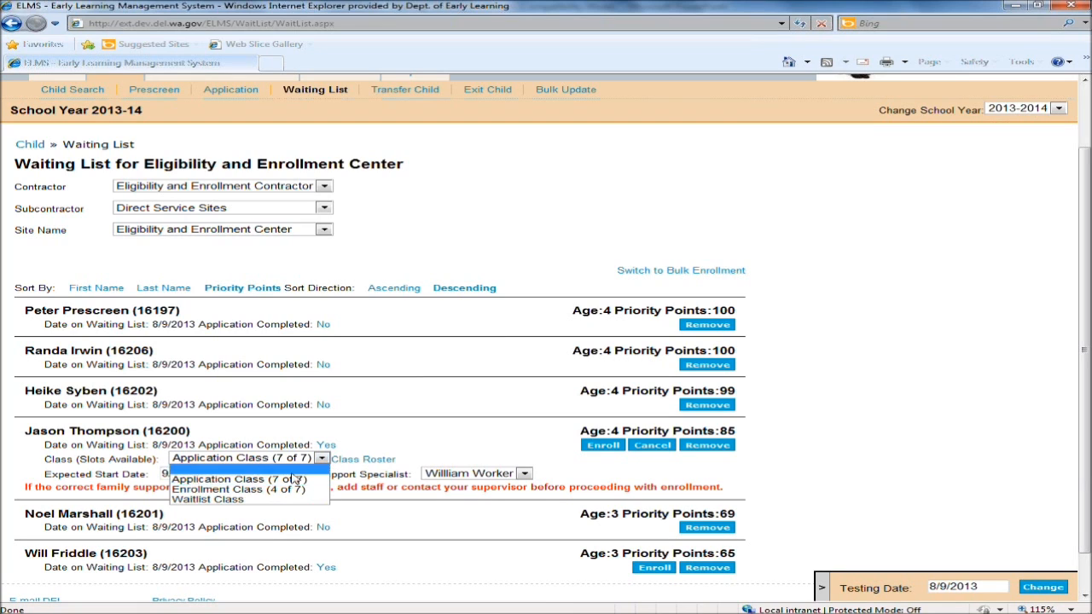
click(232, 500)
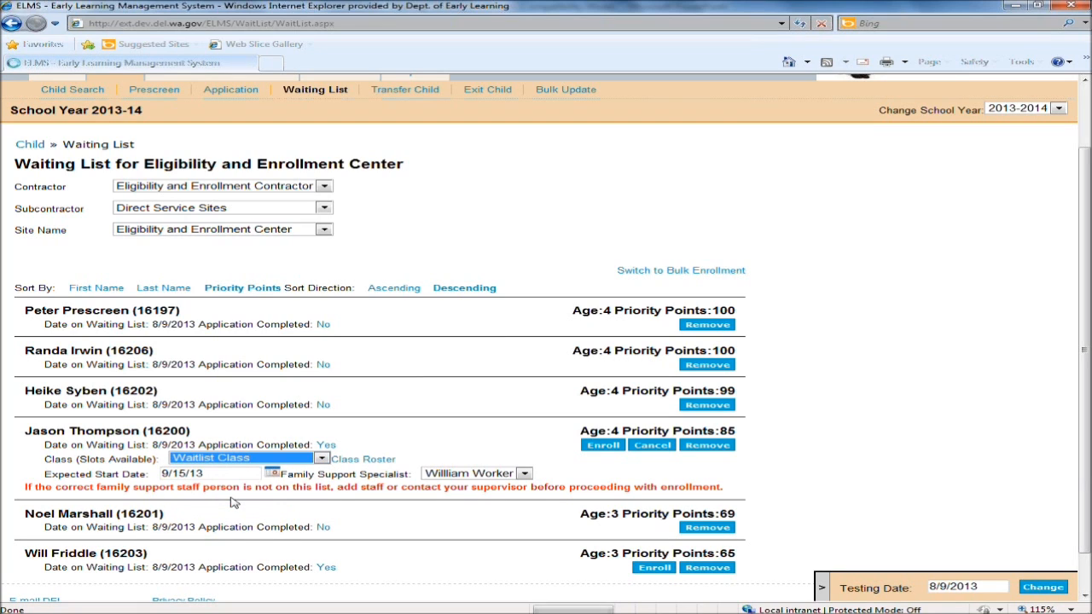
click(243, 477)
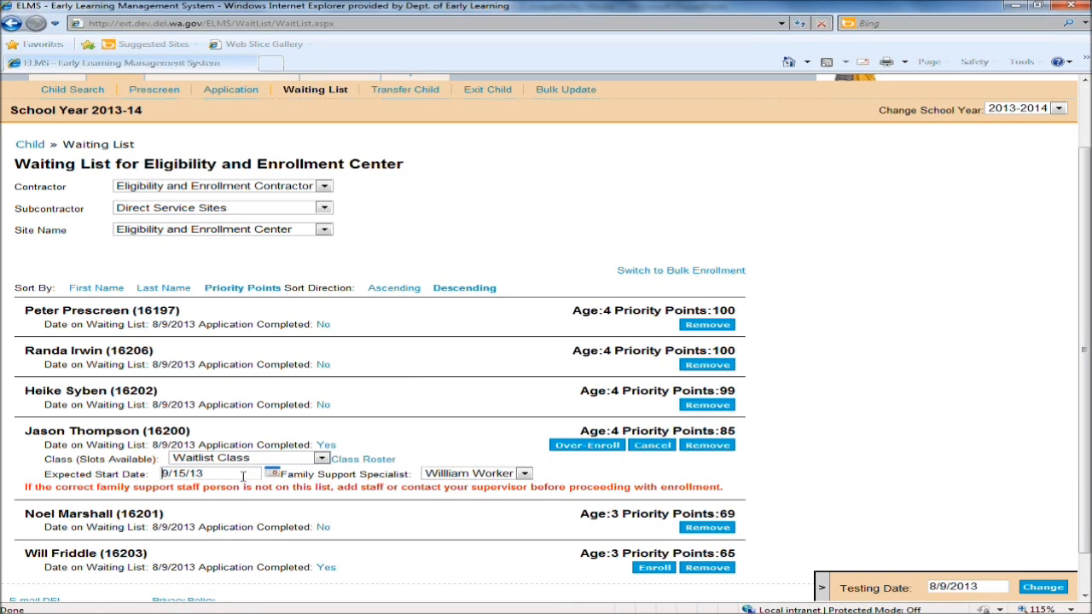
drag(217, 475, 139, 474)
click(469, 475)
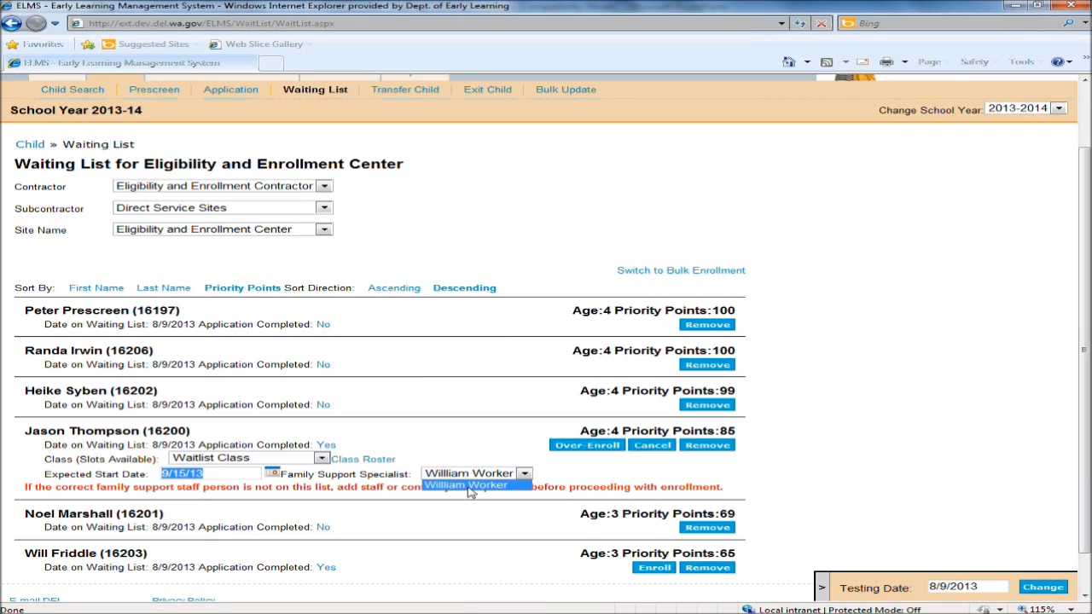
click(469, 486)
click(570, 476)
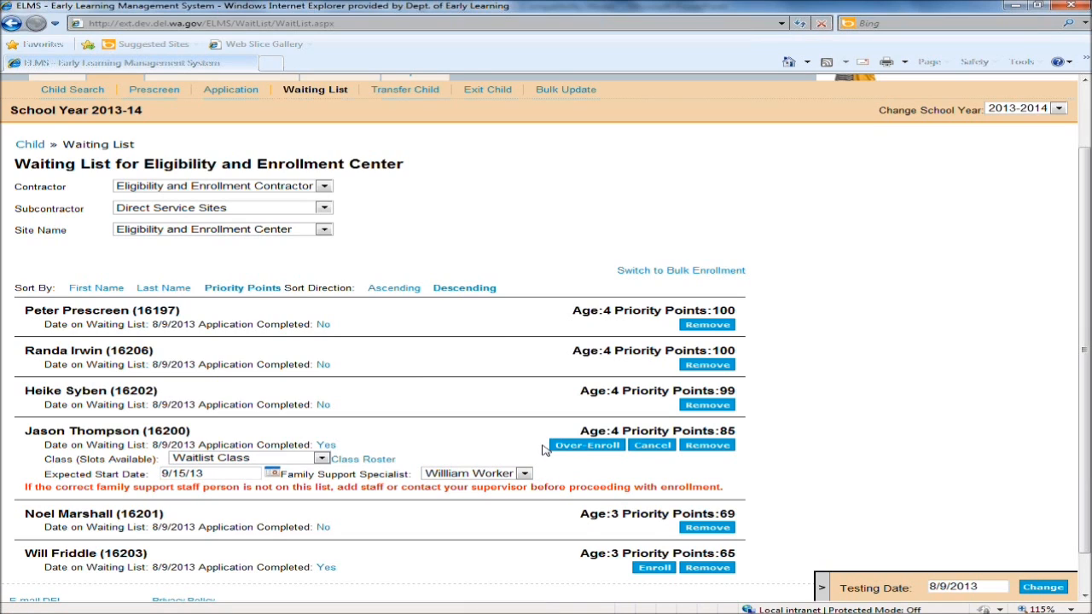
Check the child's age and priority points, over-enroll the child in Waitlist Class and dismiss the message.
drag(580, 431, 768, 428)
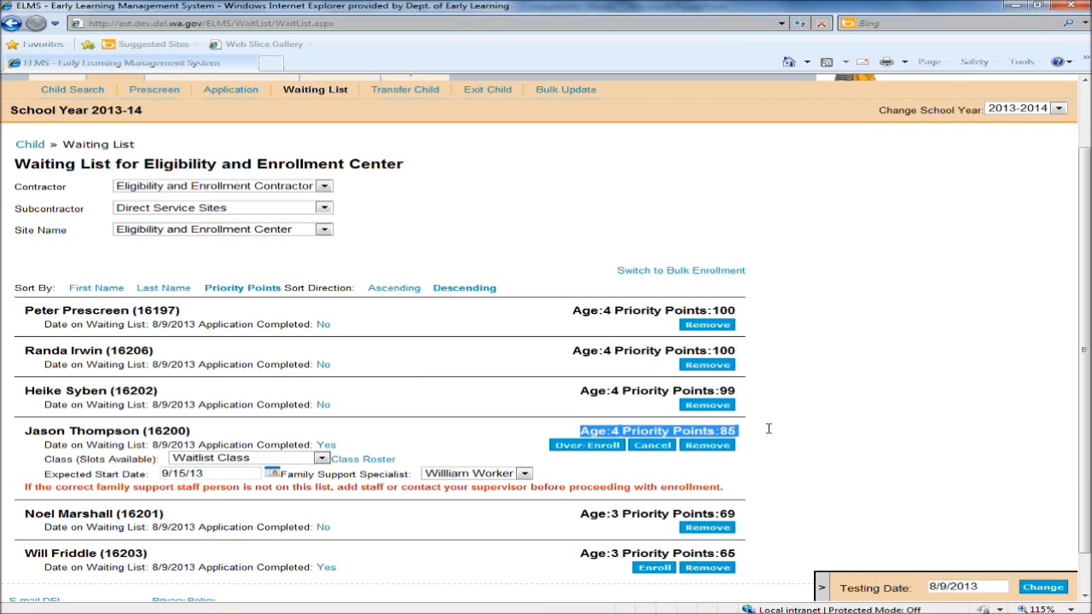
click(589, 462)
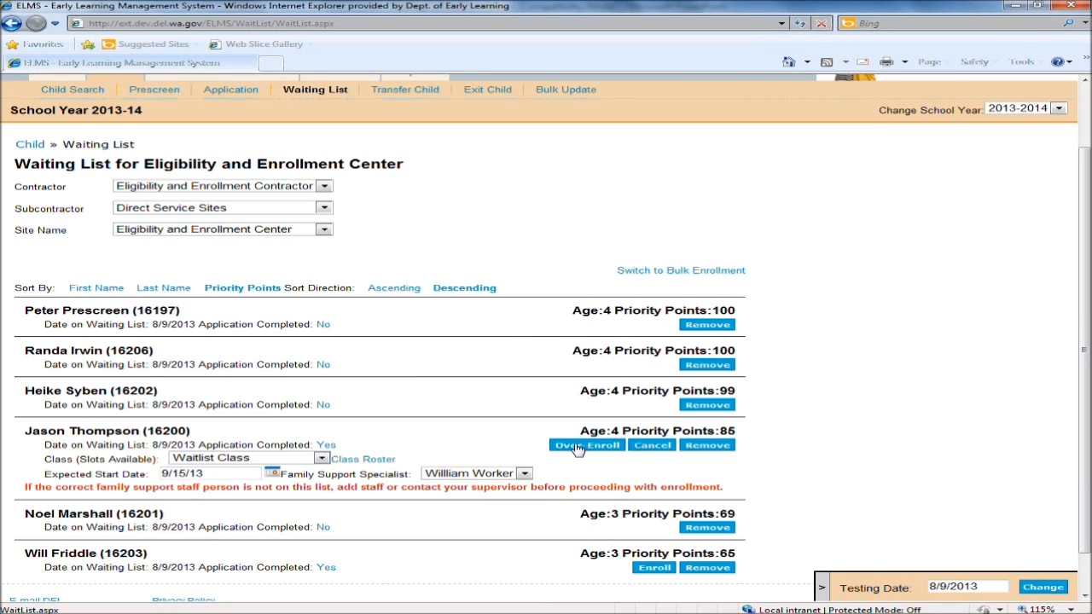
click(576, 450)
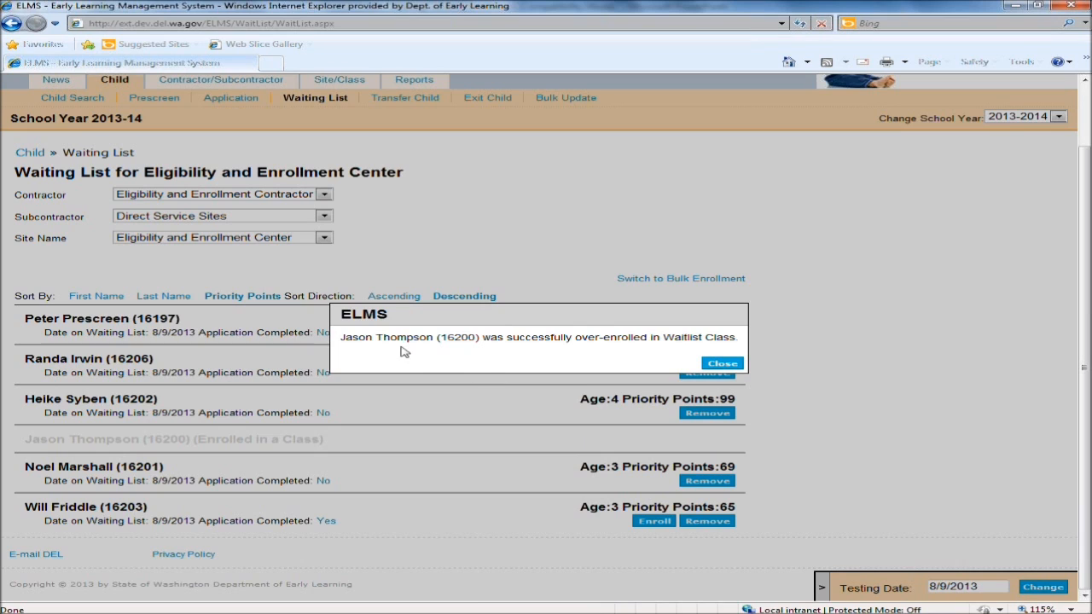
drag(341, 337, 770, 338)
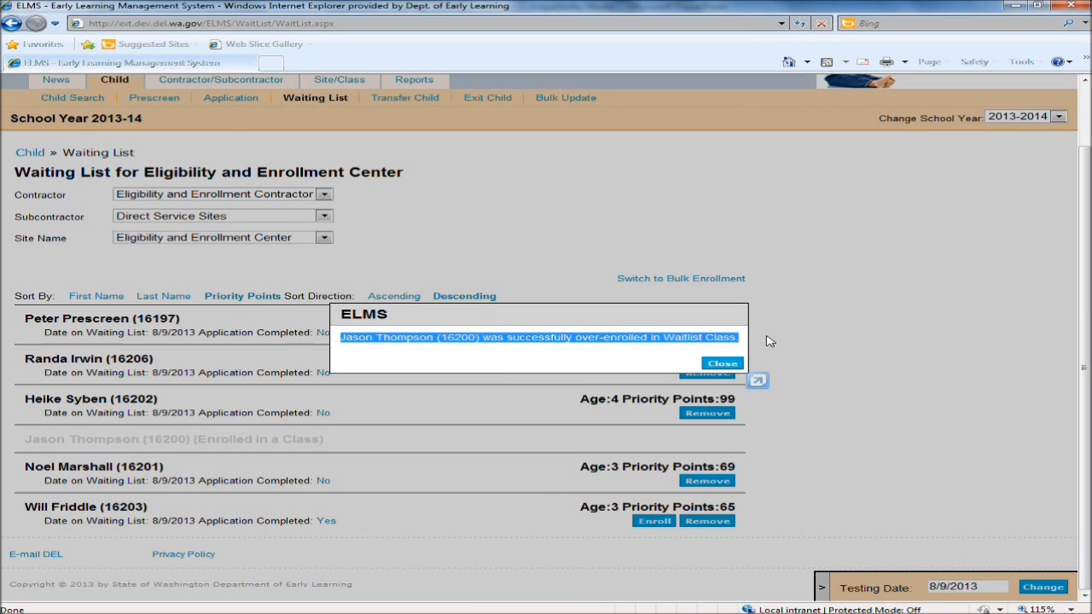
click(721, 364)
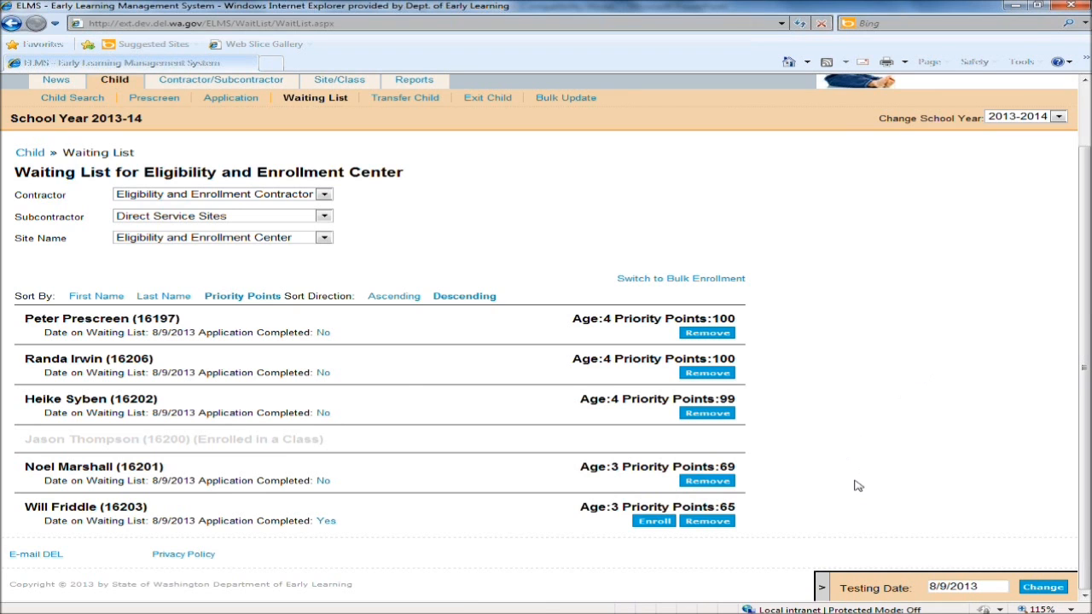
Switch the waiting list to bulk enrollment, select Application Class and set the expected start date to 9/15/13.
scroll(855, 486, up, 2)
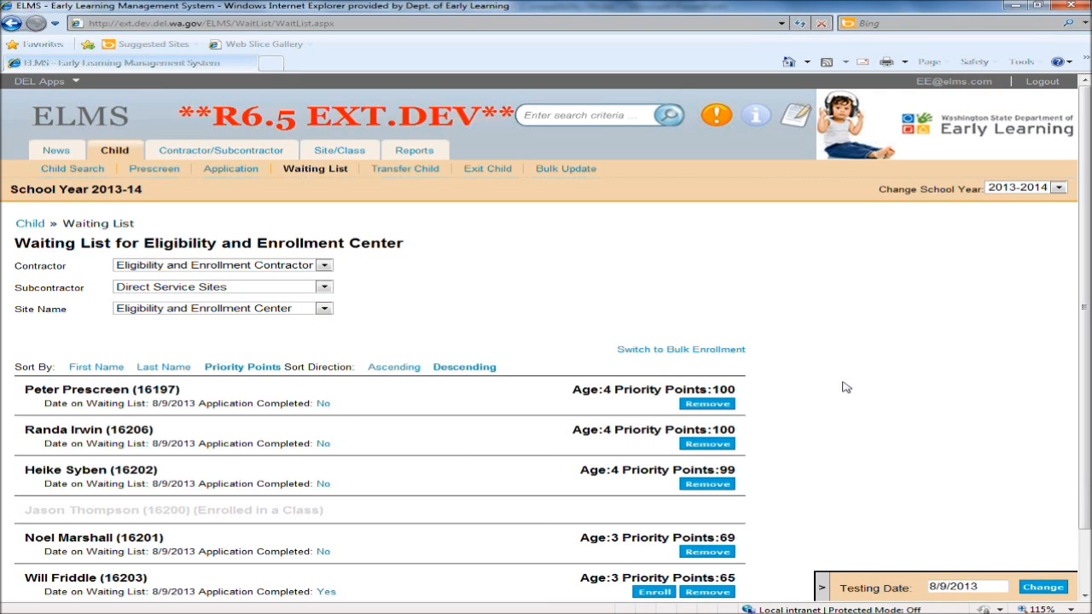
click(633, 352)
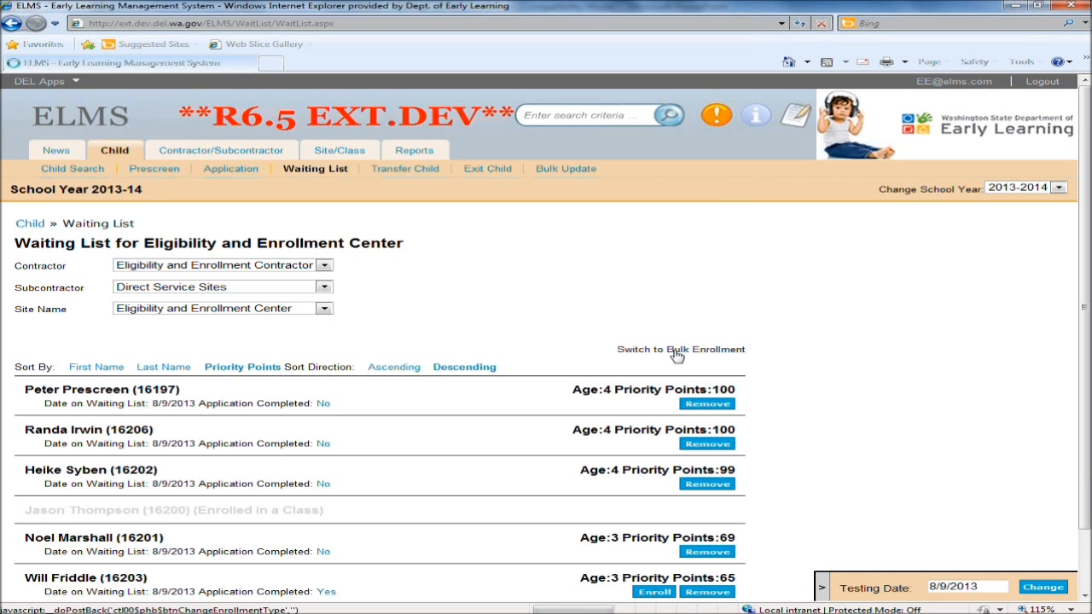
click(679, 354)
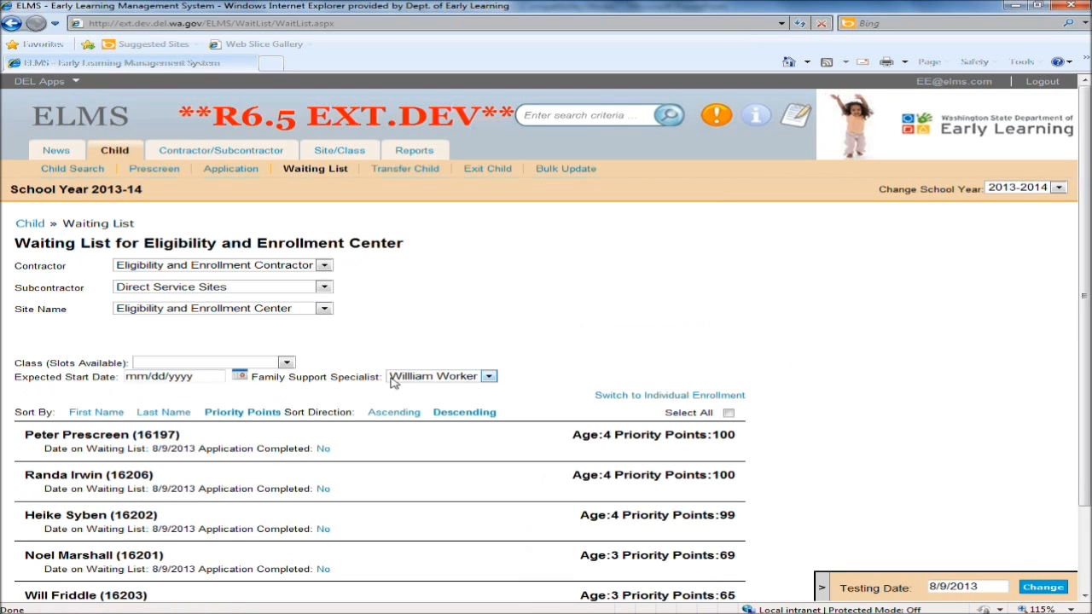
click(287, 364)
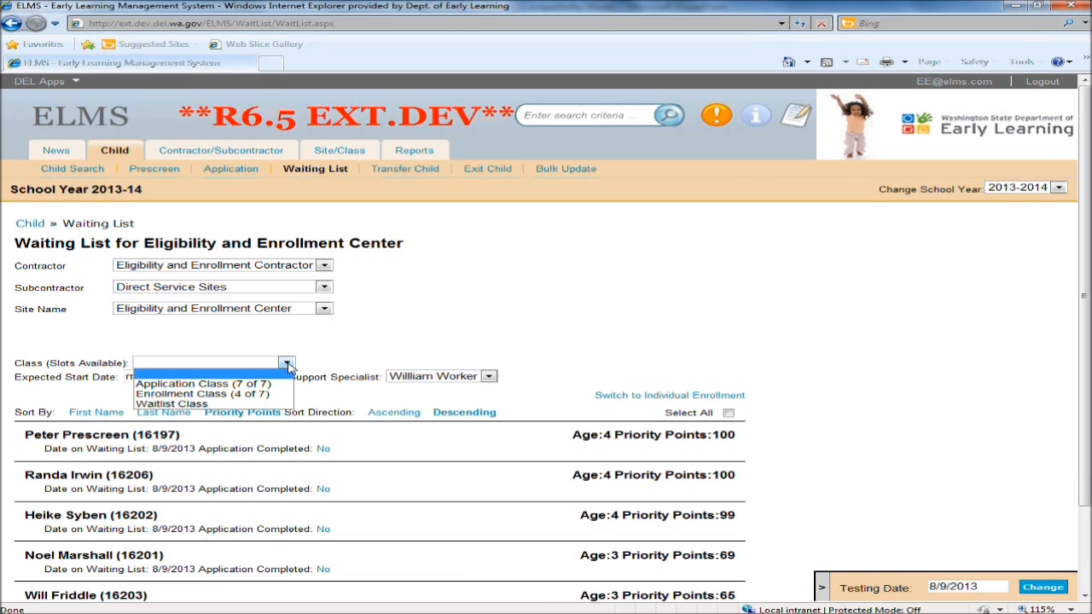
click(268, 385)
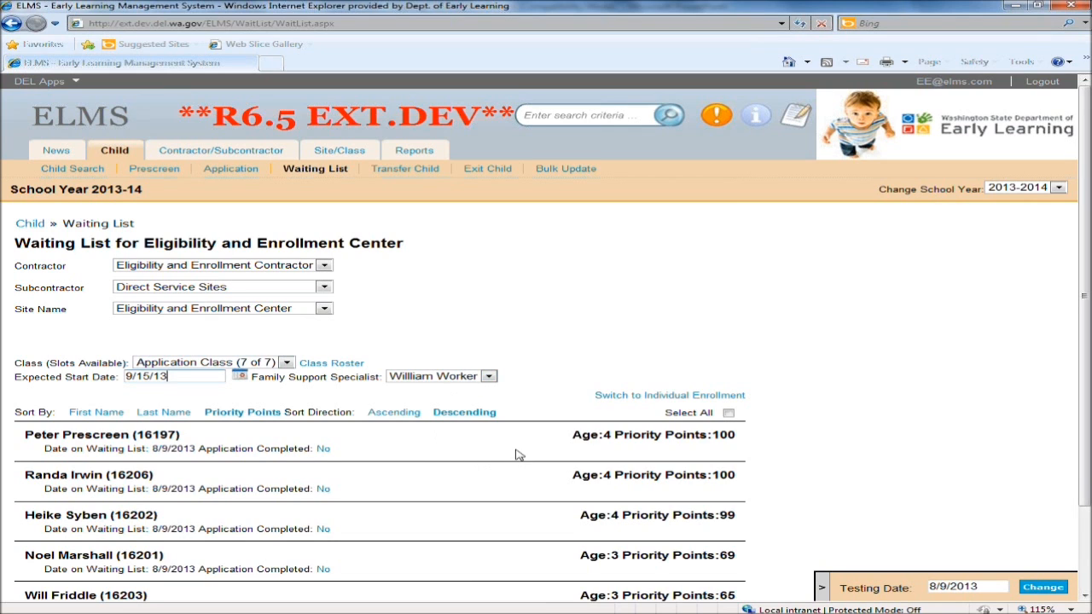
Select all eligible children for bulk enrollment and check the application status of the last listed child.
scroll(519, 453, down, 1)
scroll(519, 454, down, 1)
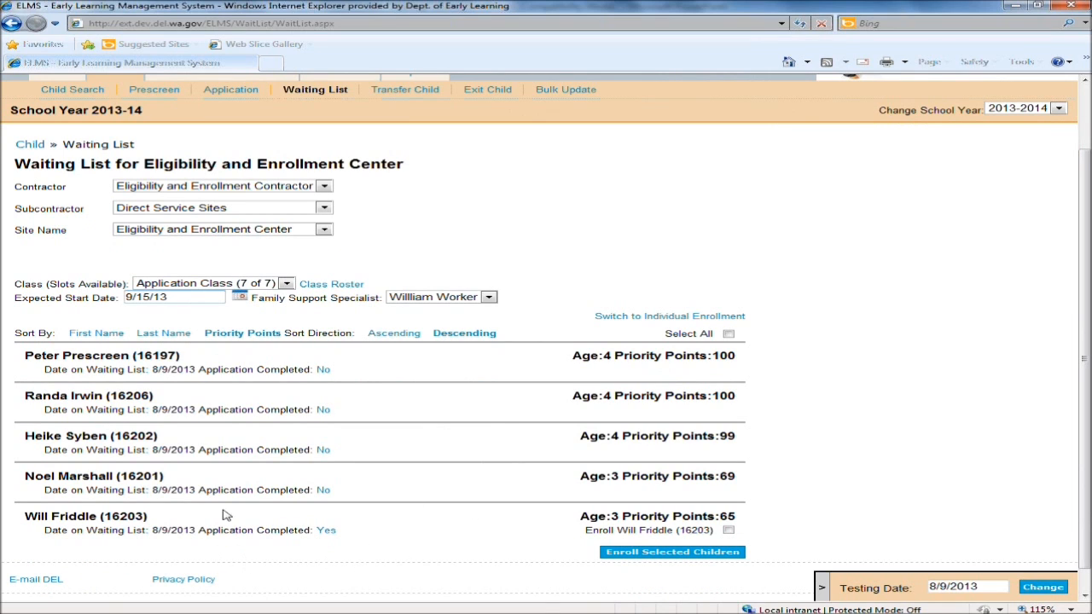
click(729, 335)
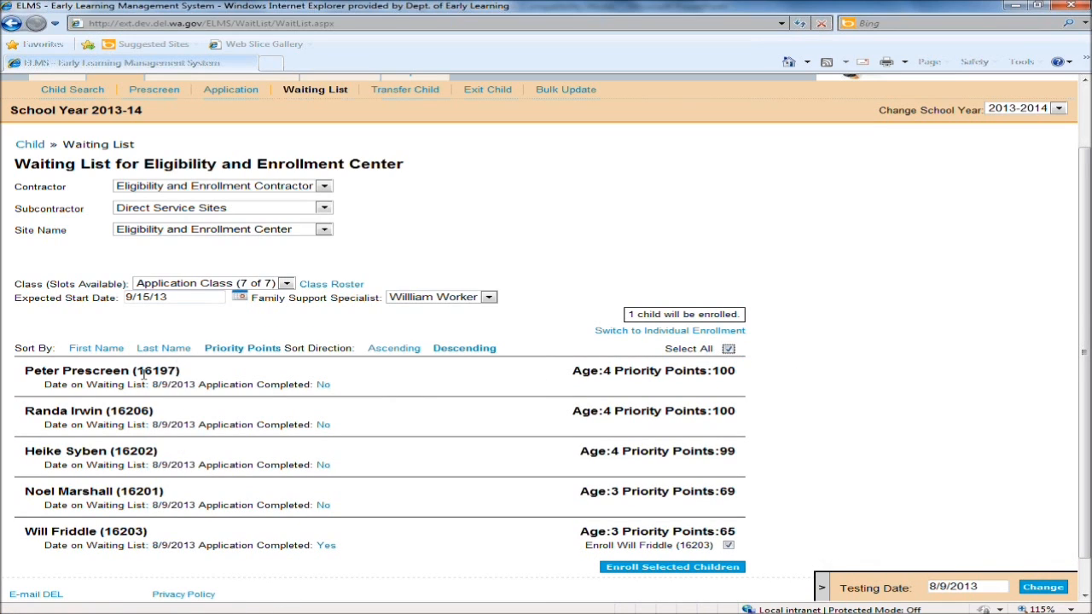
mouse_move(41, 546)
mouse_down()
mouse_move(310, 550)
mouse_move(42, 550)
mouse_up()
click(356, 550)
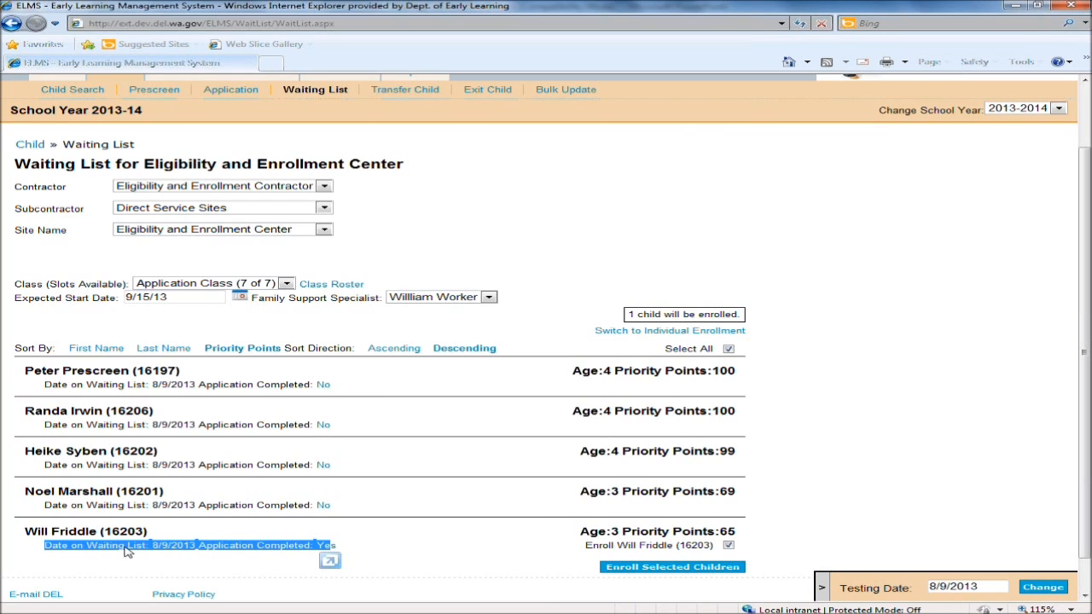
click(357, 550)
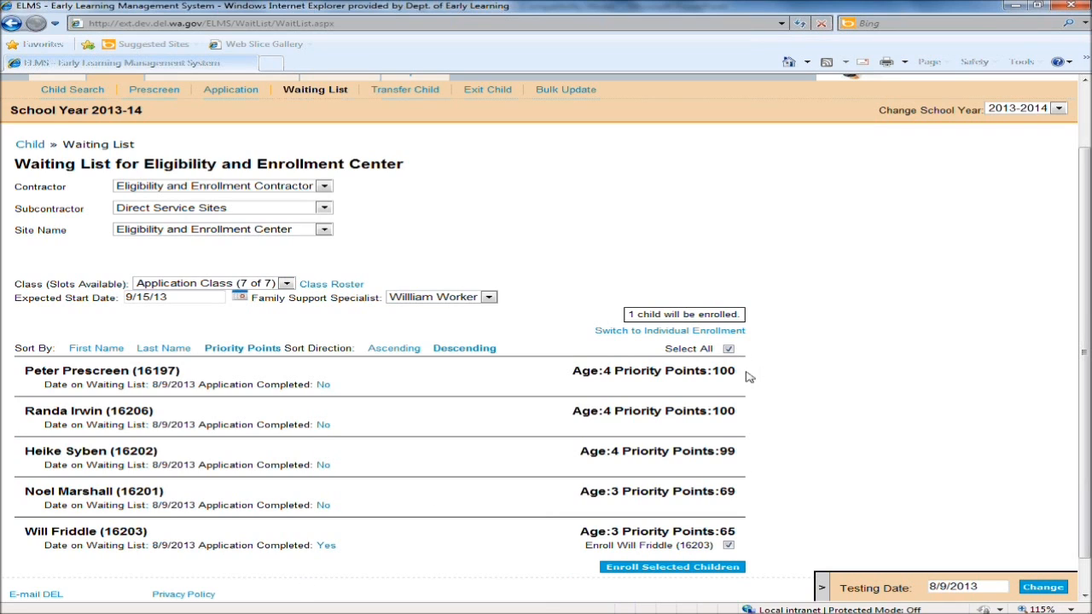
Clear the bulk selection, select all eligible children again and check the last listed child's enroll option.
click(729, 349)
click(729, 335)
triple_click(581, 547)
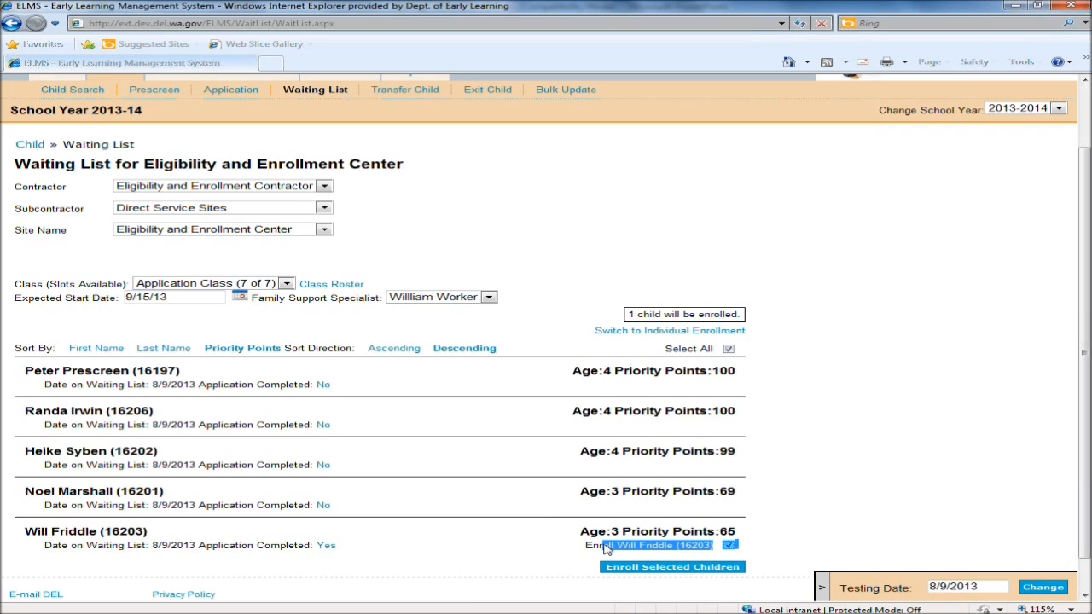
click(761, 550)
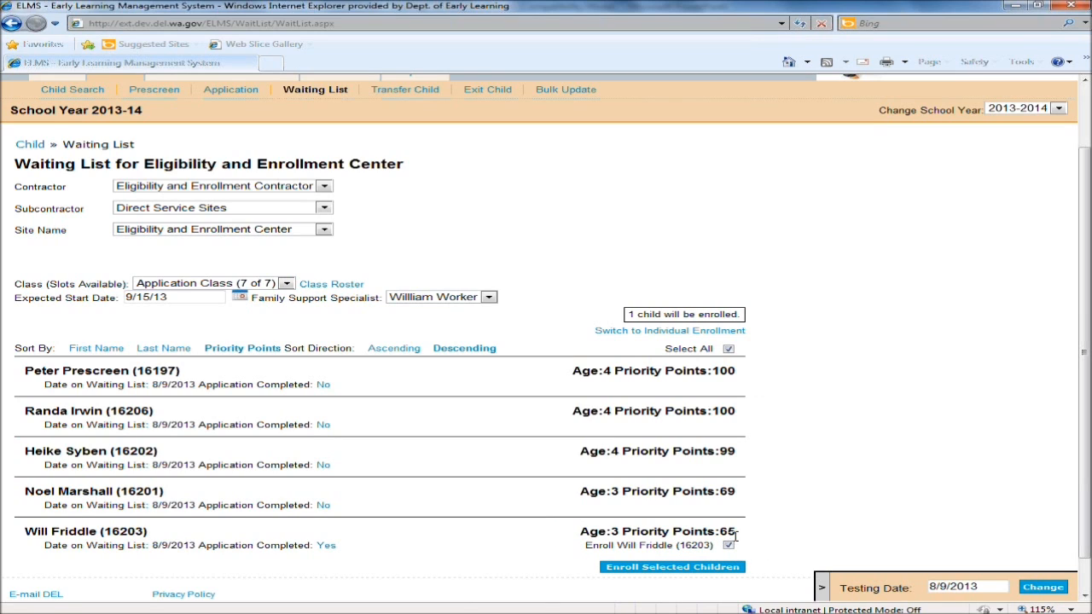
Enroll the selected children in Application Class, dismiss the message and return the waiting list to individual enrollment.
click(696, 577)
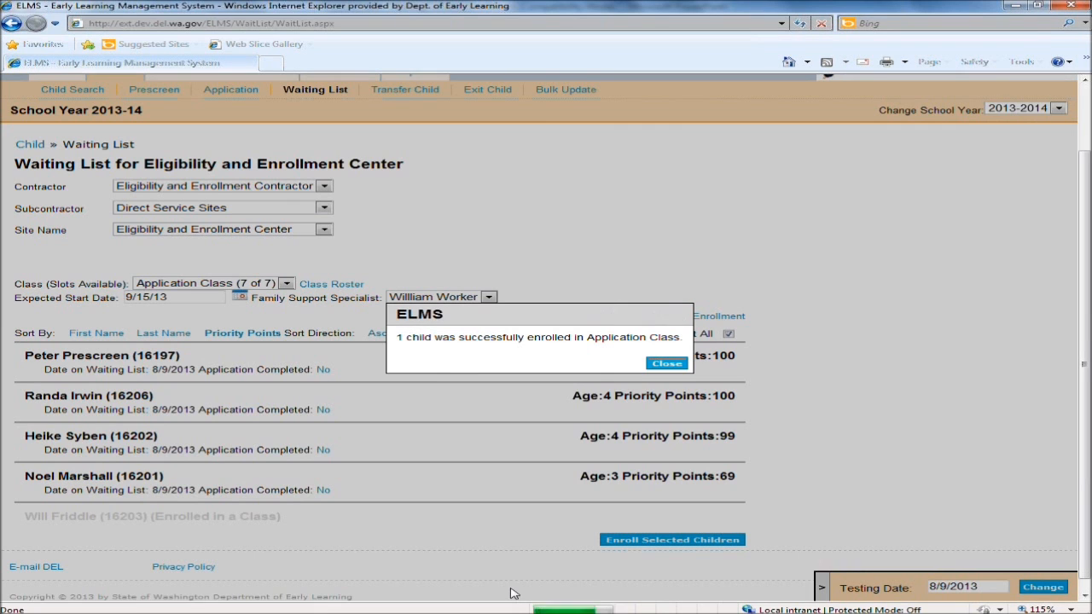
click(667, 364)
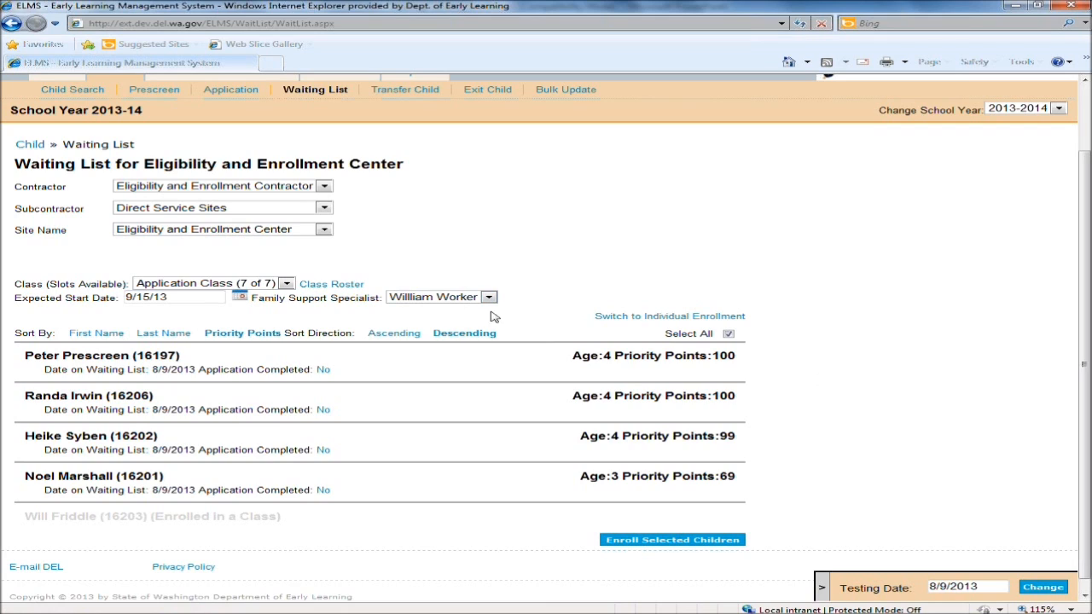
click(616, 320)
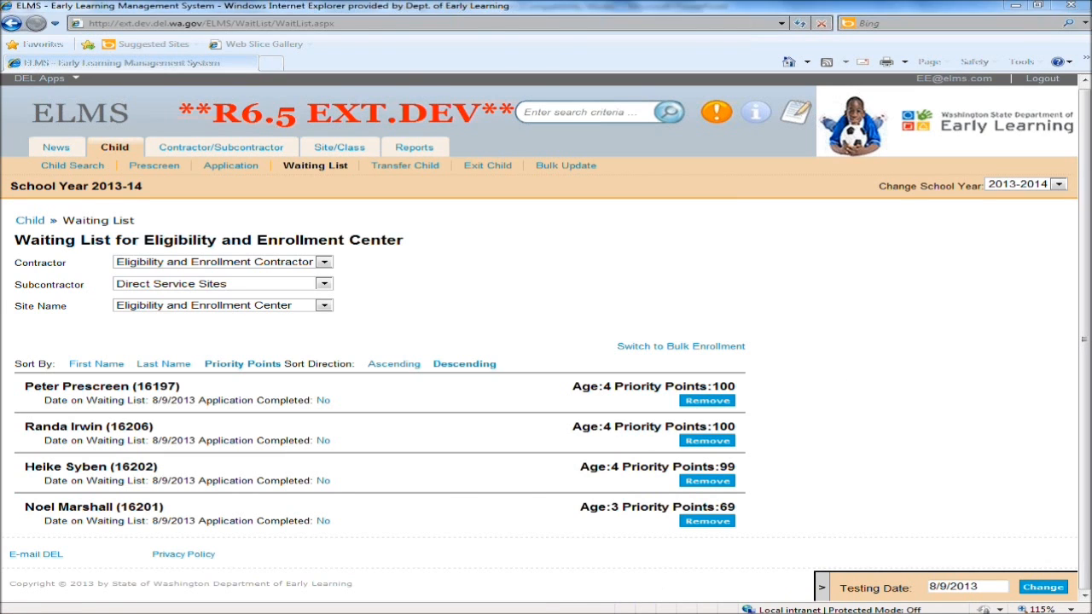
Switch to the PowerPoint presentation and start the slide show from slide 5, ELMS Eligibility & Enrollment Training Modules.
click(273, 613)
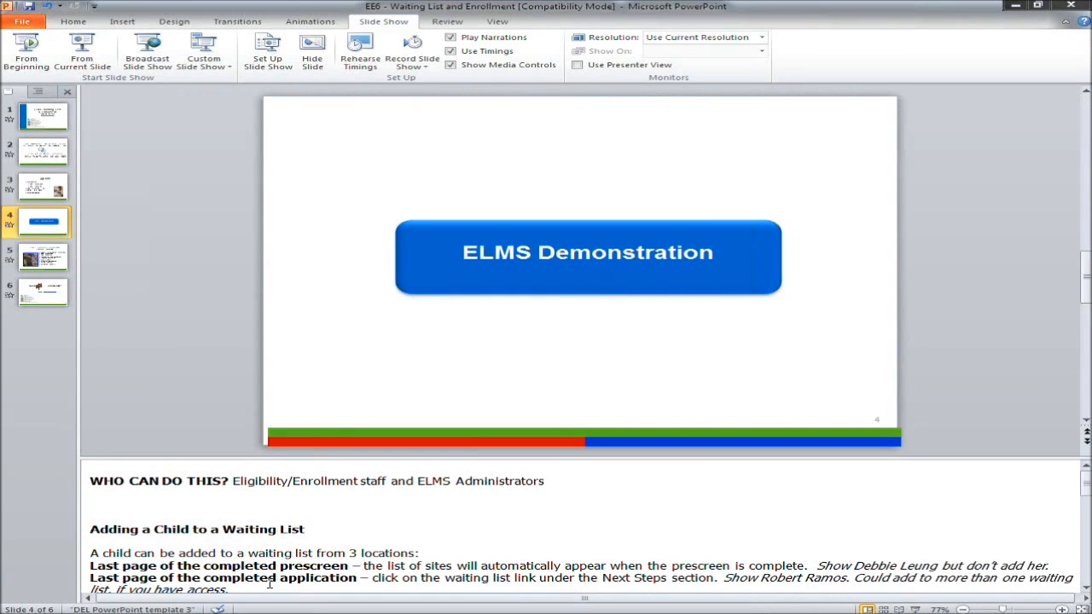
click(53, 263)
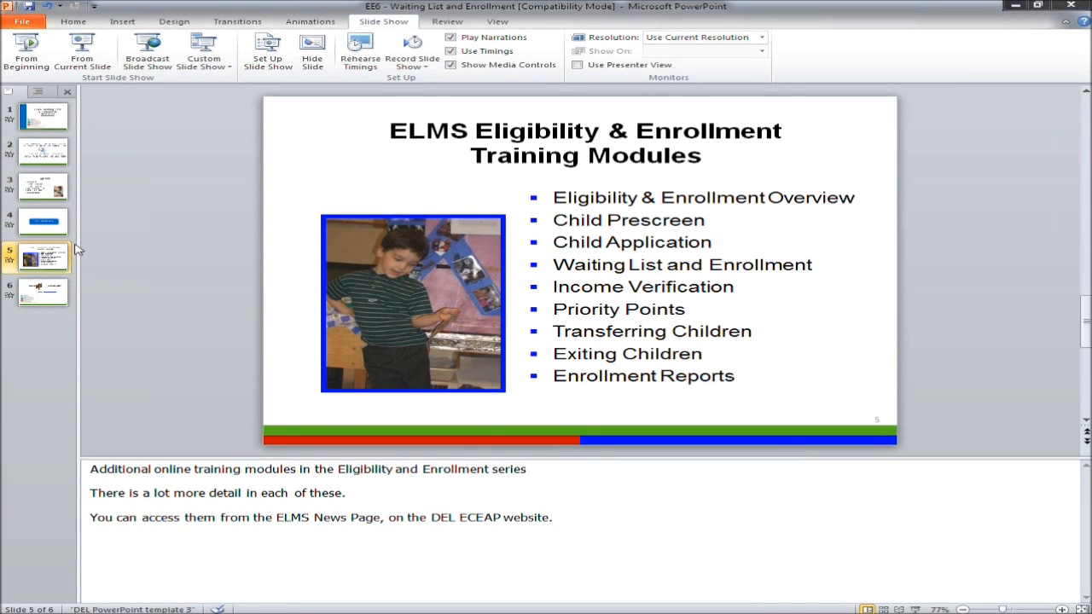
click(82, 52)
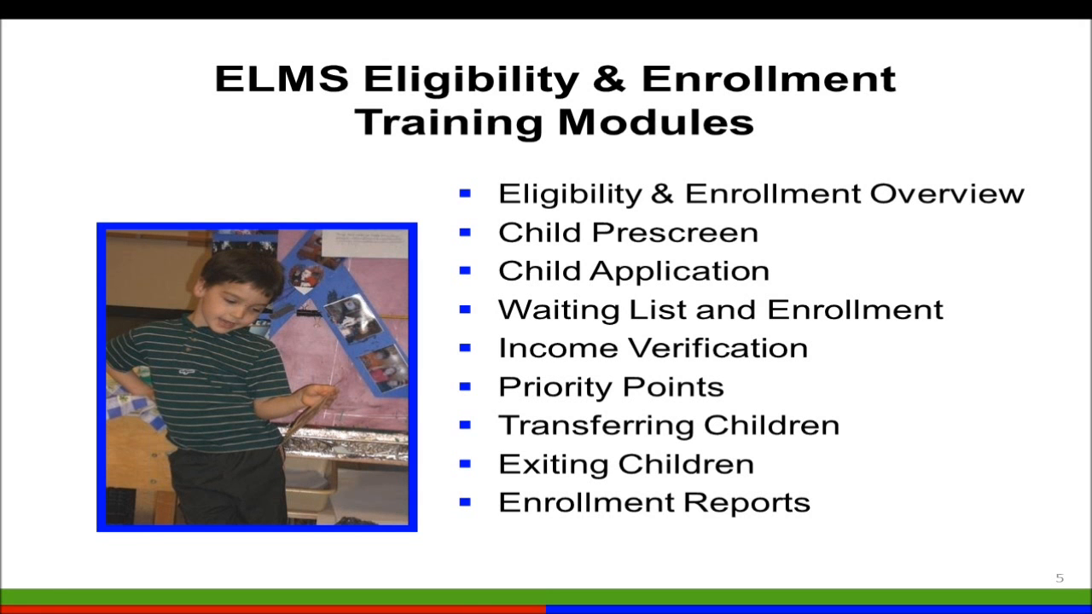